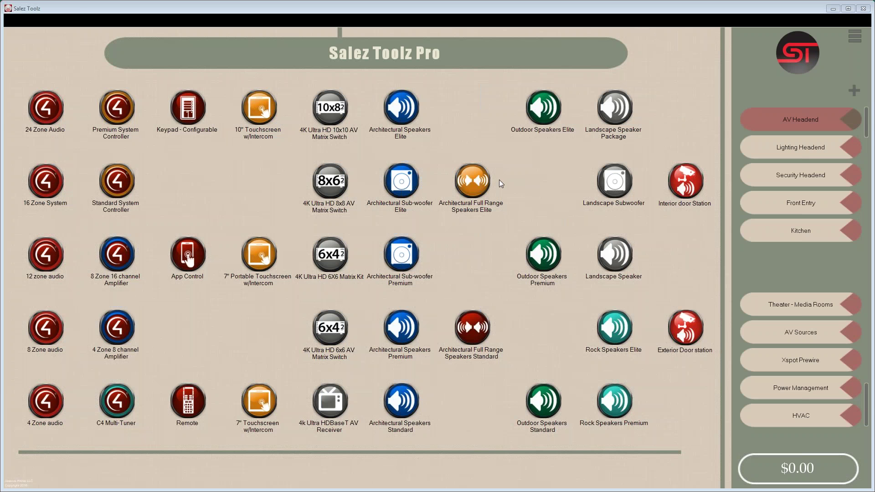
- View the Architectural Full Range Speakers Elite details, then try ST on steel.png as the logo
{"action": "left_click", "coordinate": [474, 193]}
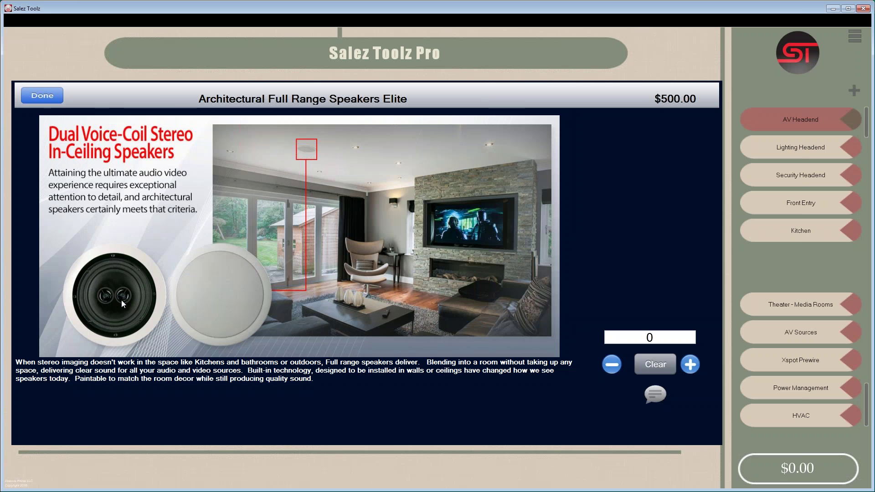
{"action": "left_click", "coordinate": [43, 96]}
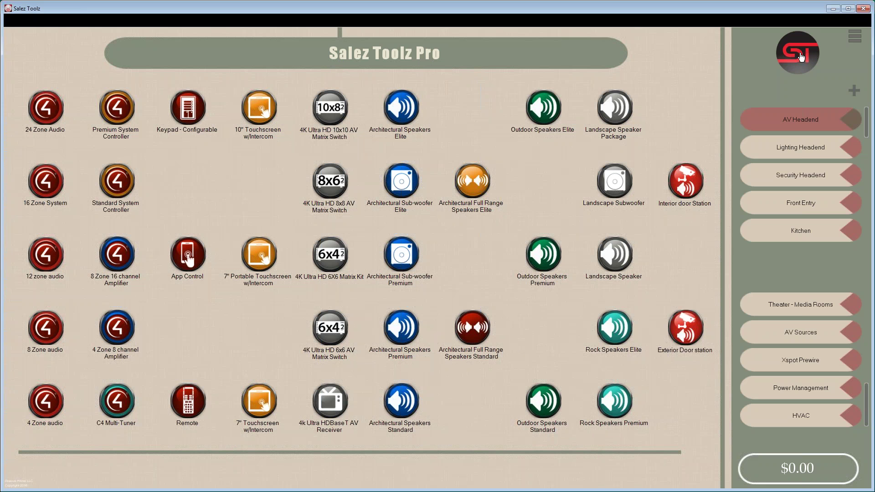
{"action": "left_click", "coordinate": [801, 57]}
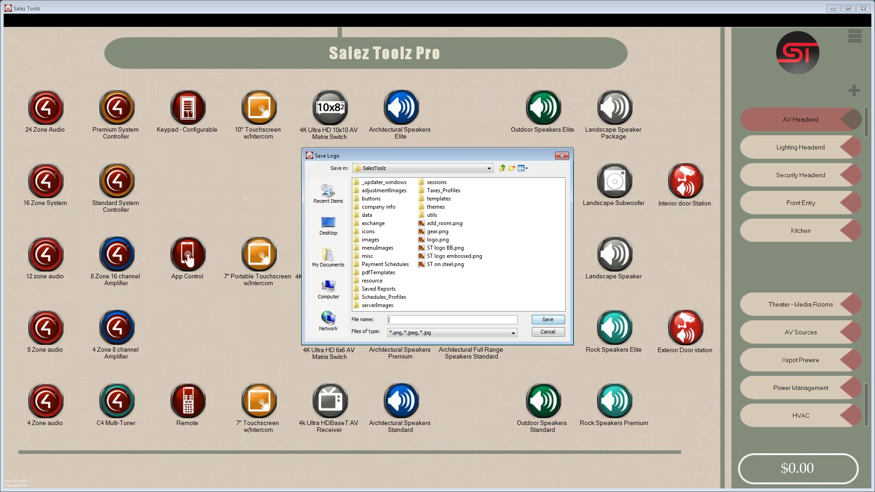
{"action": "double_click", "coordinate": [430, 265]}
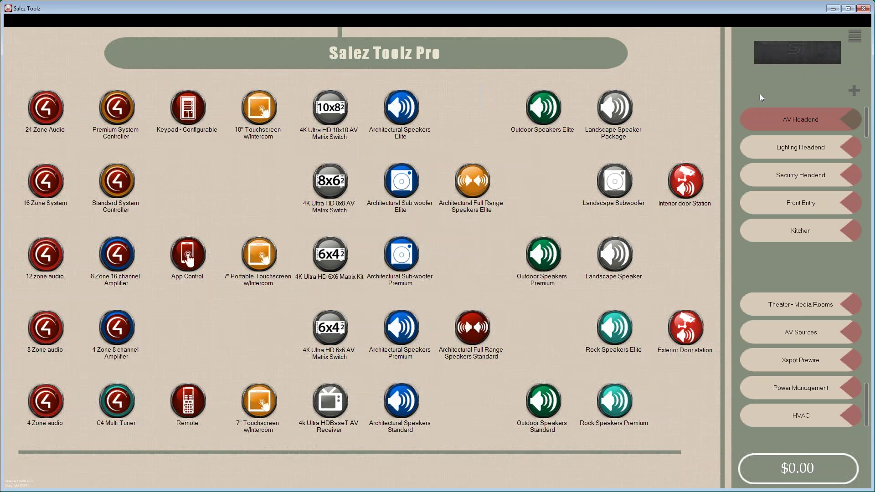
- Switch the sidebar logo to ST logo BB.png and bring up the main menu
{"action": "left_click", "coordinate": [797, 58]}
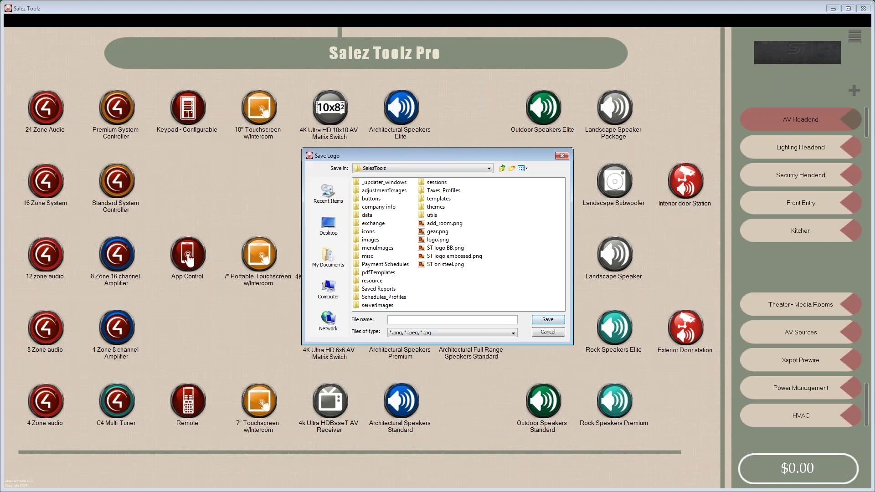
{"action": "left_click", "coordinate": [439, 248]}
{"action": "double_click", "coordinate": [438, 247]}
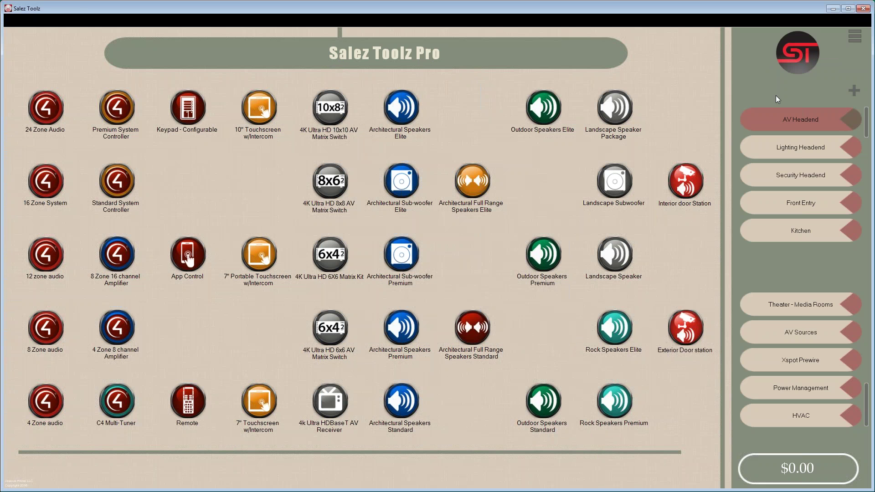
{"action": "left_click", "coordinate": [855, 36]}
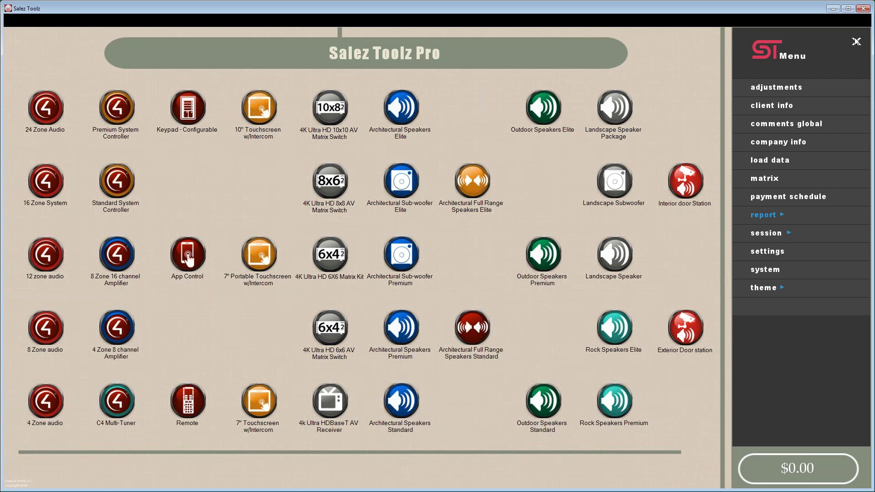
- Change the Company Name field in Company Information to 'My Company Name'
{"action": "left_click", "coordinate": [778, 143]}
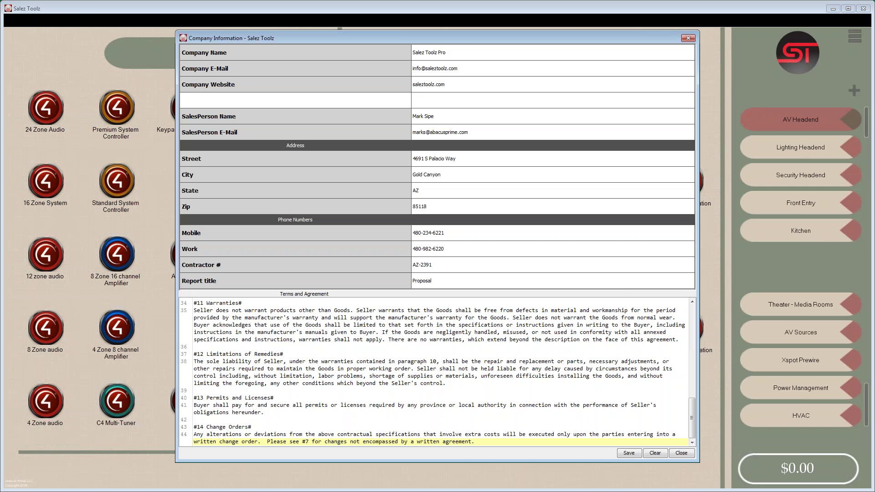
{"action": "left_click", "coordinate": [453, 54]}
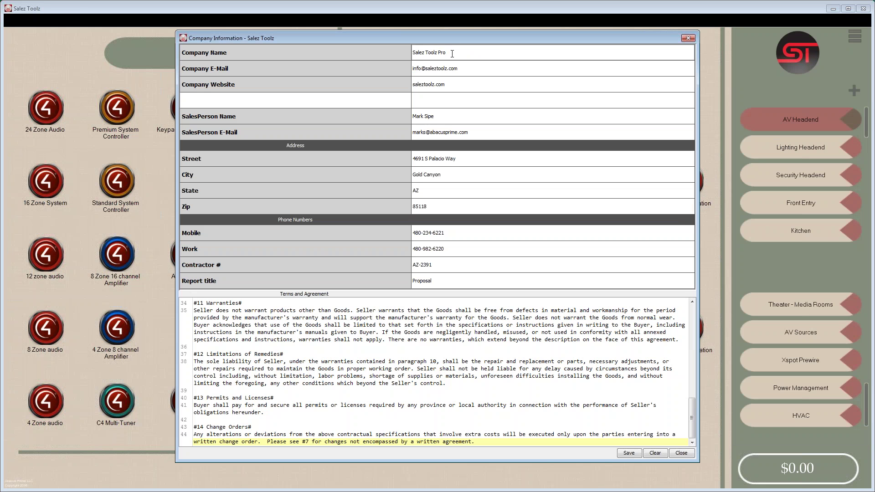
{"action": "left_click_drag", "start_coordinate": [452, 55], "coordinate": [438, 54]}
{"action": "key", "text": "ctrl+a"}
{"action": "type", "text": "My Company Name"}
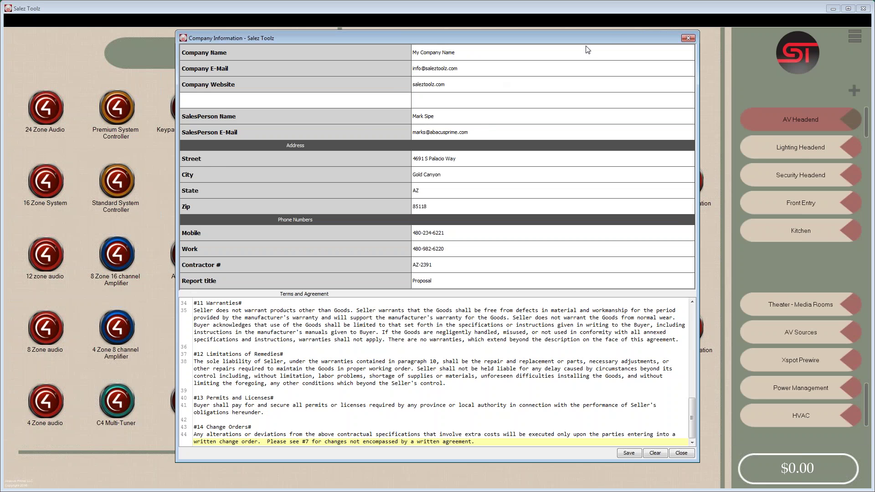
- Check the header banner, review the numbered terms headings, and close Company Information
{"action": "left_click_drag", "start_coordinate": [609, 35], "coordinate": [569, 41]}
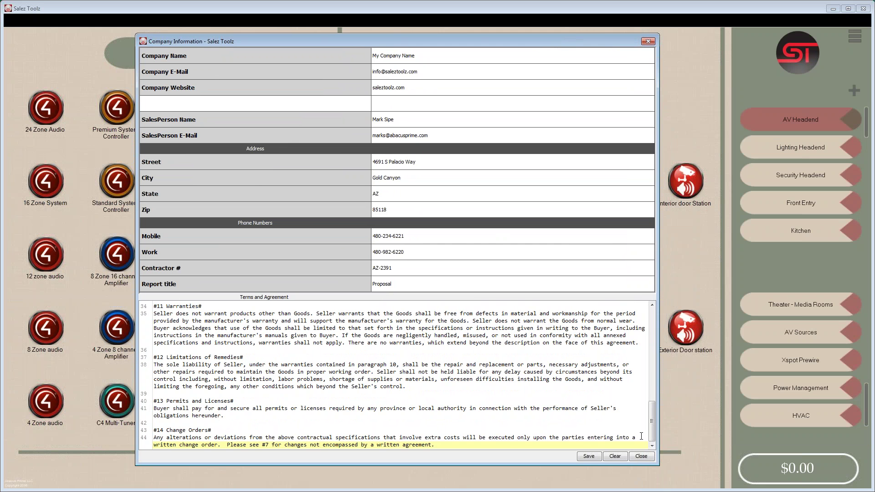
{"action": "left_click_drag", "start_coordinate": [652, 425], "coordinate": [651, 330]}
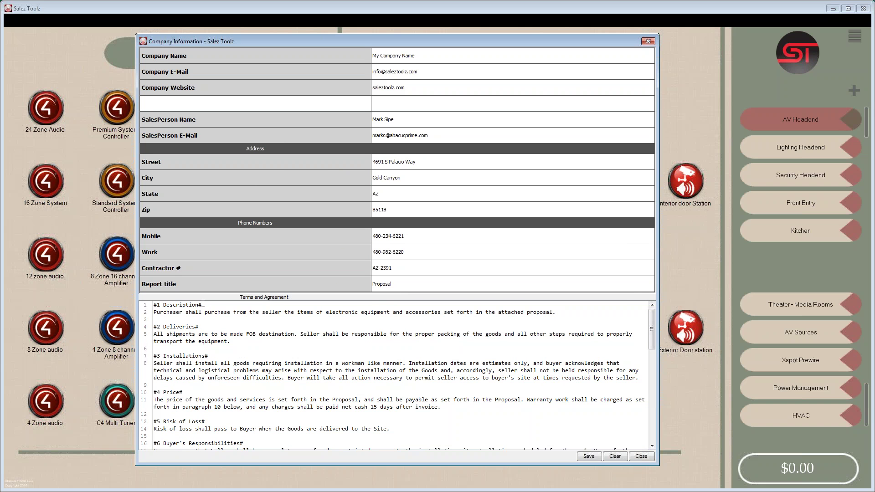
{"action": "left_click_drag", "start_coordinate": [204, 306], "coordinate": [200, 305]}
{"action": "left_click", "coordinate": [155, 306]}
{"action": "left_click_drag", "start_coordinate": [204, 305], "coordinate": [184, 300]}
{"action": "left_click", "coordinate": [642, 457]}
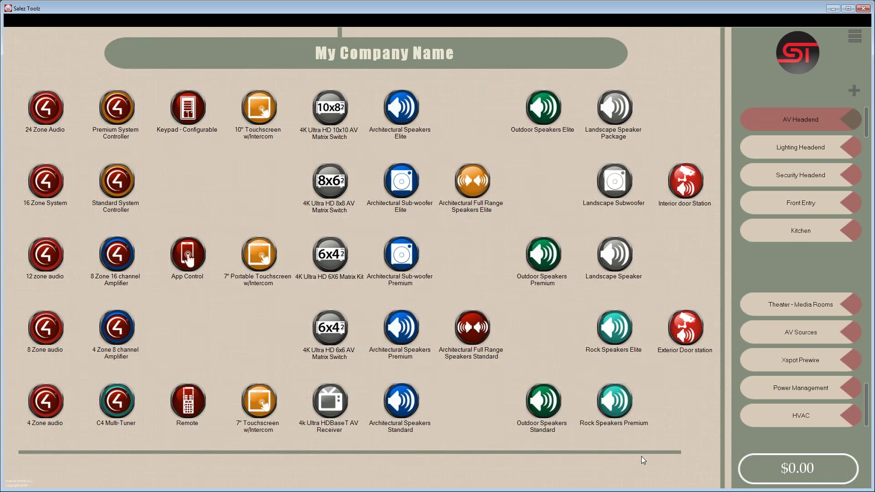
- Import the client's details into Client Information from the .vcf file on the Desktop
{"action": "left_click", "coordinate": [855, 37]}
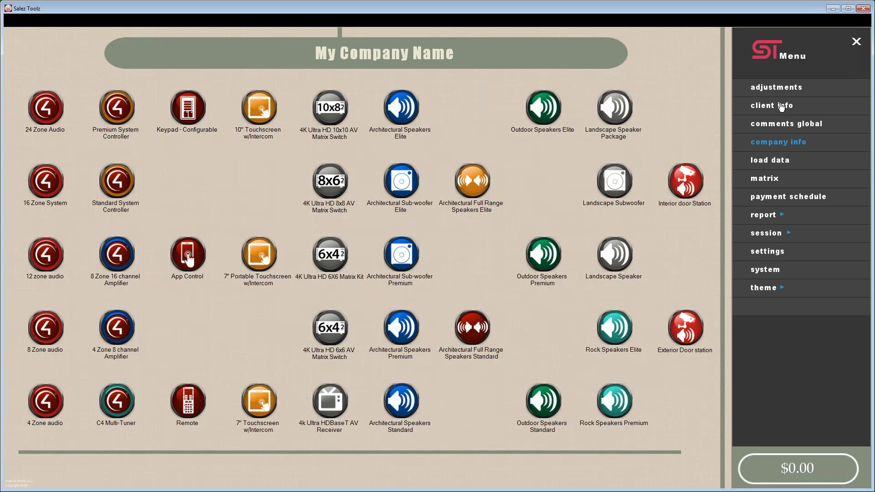
{"action": "left_click", "coordinate": [779, 106]}
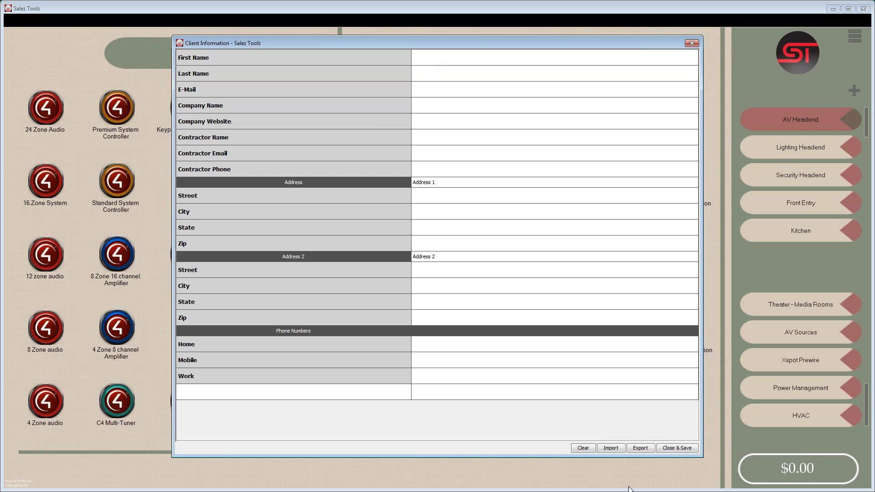
{"action": "left_click", "coordinate": [610, 449]}
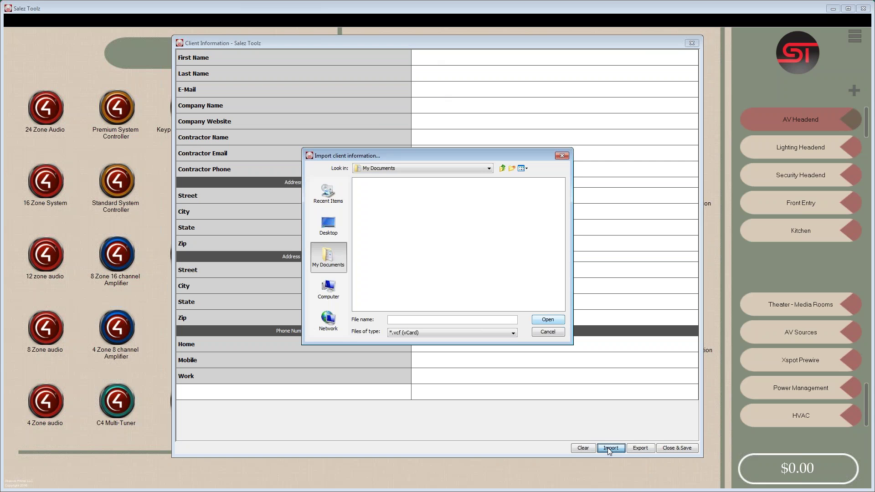
{"action": "left_click", "coordinate": [331, 224]}
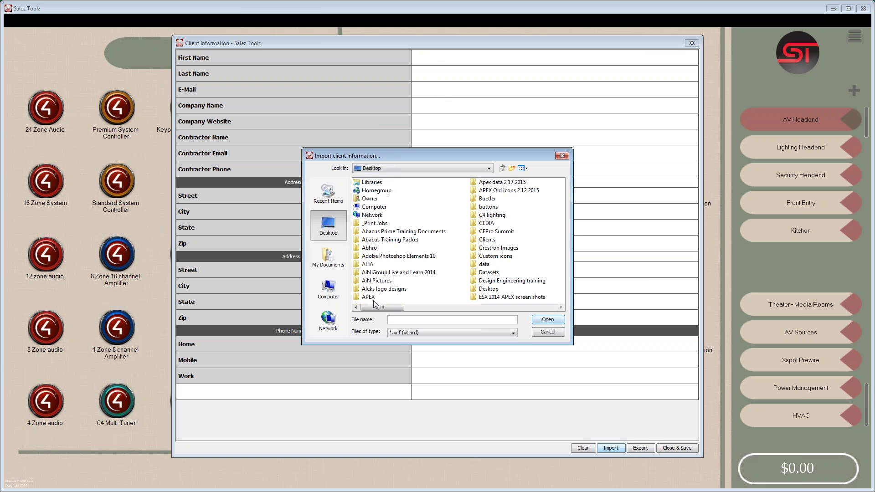
{"action": "left_click_drag", "start_coordinate": [374, 308], "coordinate": [693, 325]}
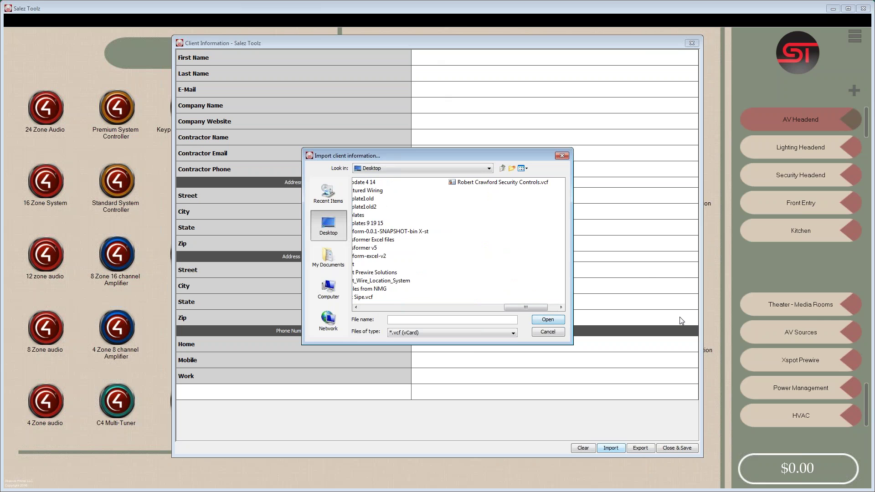
{"action": "left_click", "coordinate": [356, 308]}
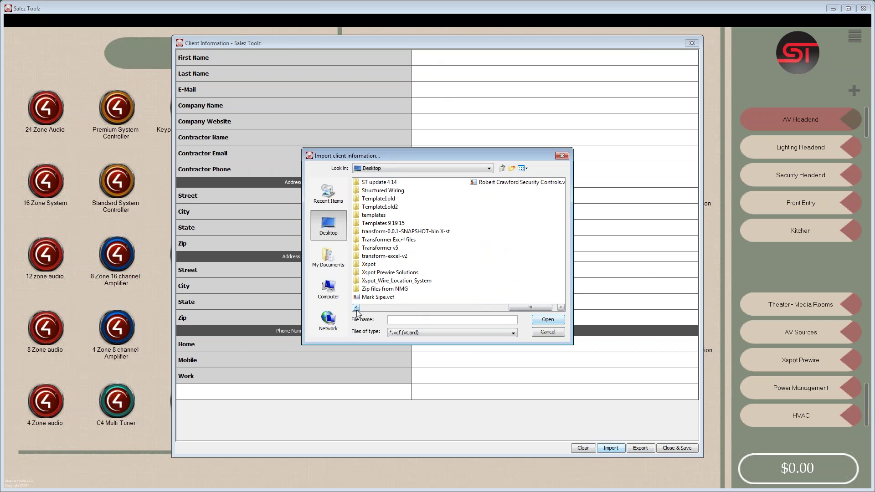
{"action": "double_click", "coordinate": [377, 297]}
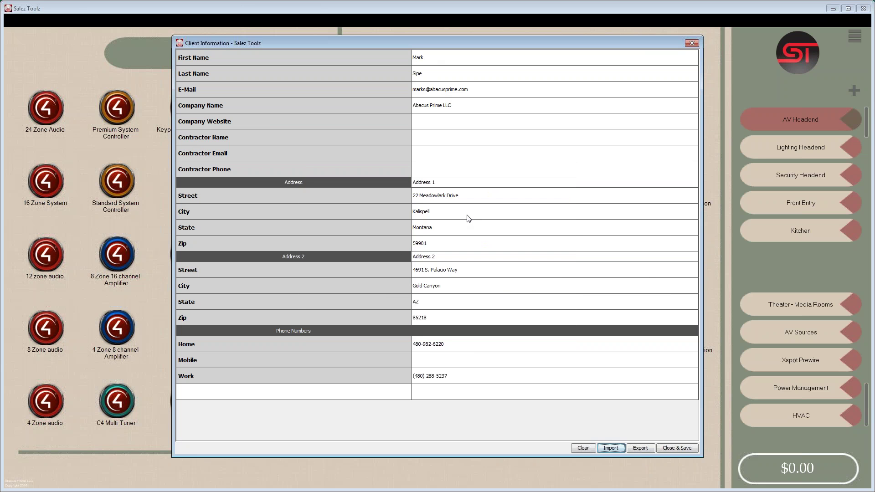
- Cancel the vCard export and close the client information form
{"action": "left_click", "coordinate": [639, 448]}
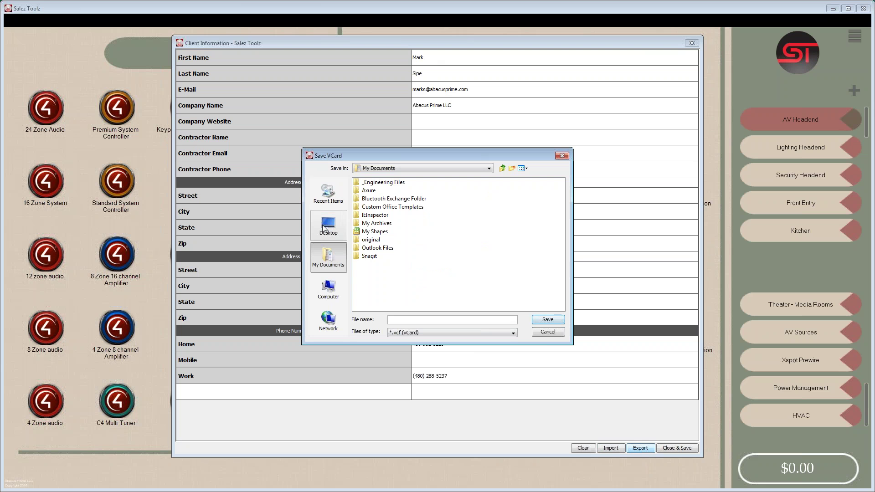
{"action": "left_click", "coordinate": [547, 332]}
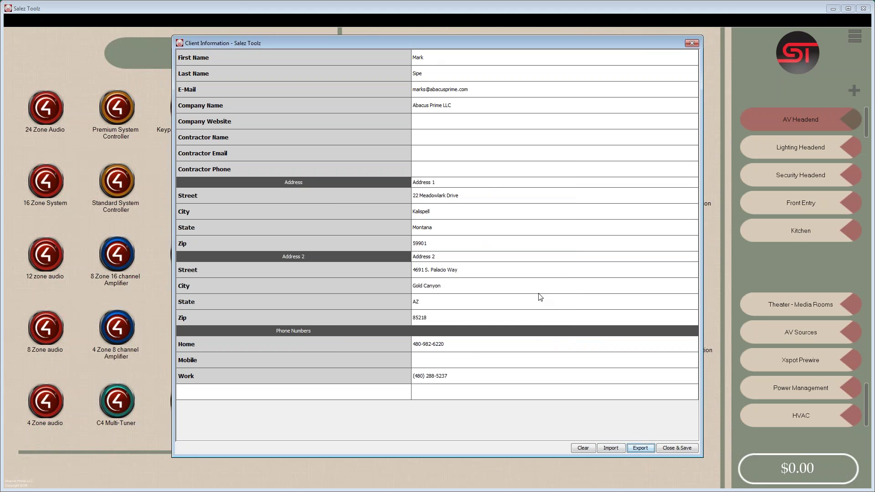
{"action": "left_click", "coordinate": [691, 43]}
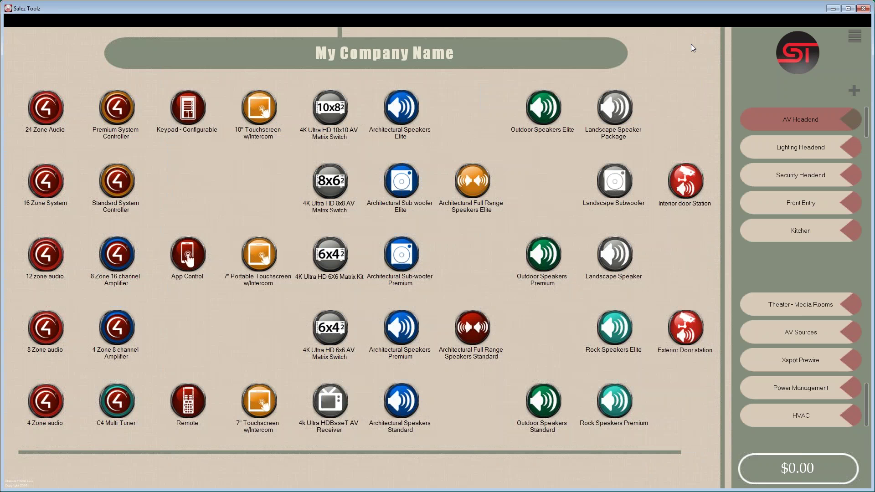
- In the Adjustment Window, change the NJ tax from a $7.00 flat rate to 7.0% percentage
{"action": "left_click", "coordinate": [844, 34]}
{"action": "left_click", "coordinate": [774, 88]}
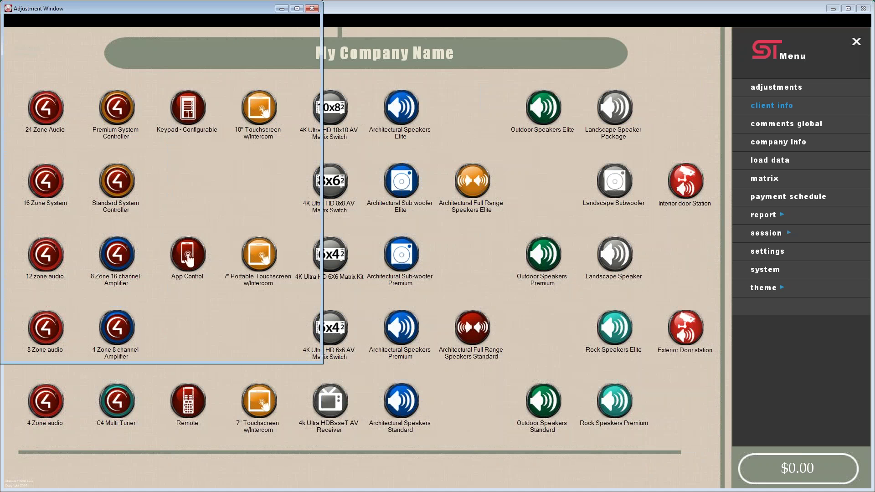
{"action": "left_click_drag", "start_coordinate": [179, 7], "coordinate": [456, 81]}
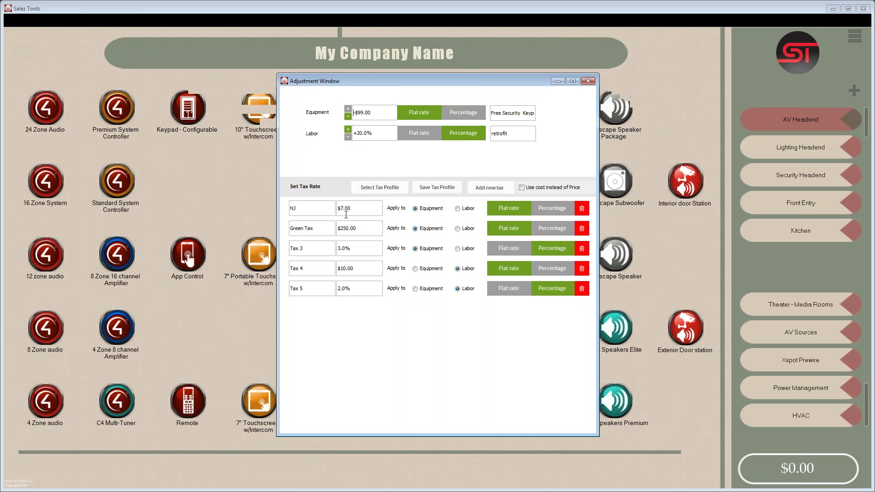
{"action": "left_click", "coordinate": [549, 208]}
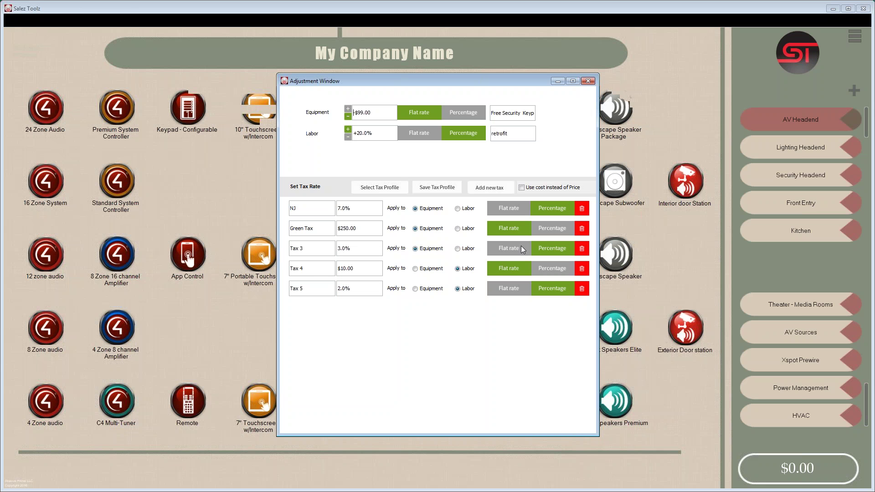
- Add five tax rows, then delete the unneeded rows from Tax 4 onward
{"action": "left_click", "coordinate": [491, 189]}
{"action": "left_click", "coordinate": [491, 189]}
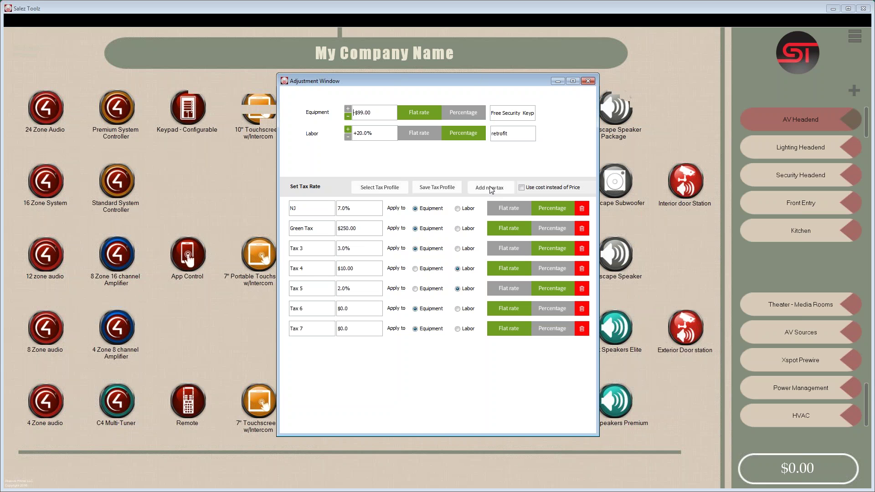
{"action": "left_click", "coordinate": [491, 189]}
{"action": "left_click", "coordinate": [491, 189]}
{"action": "left_click", "coordinate": [491, 189]}
{"action": "left_click", "coordinate": [491, 188]}
{"action": "left_click", "coordinate": [491, 188]}
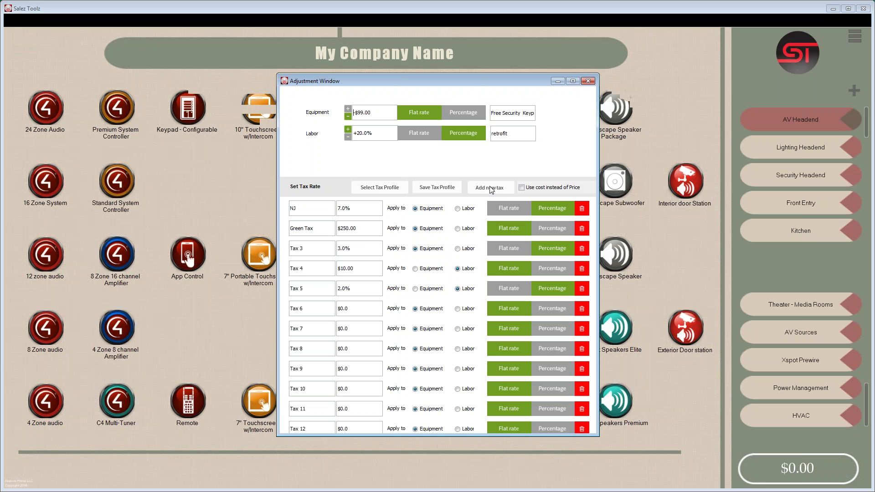
{"action": "left_click", "coordinate": [582, 268]}
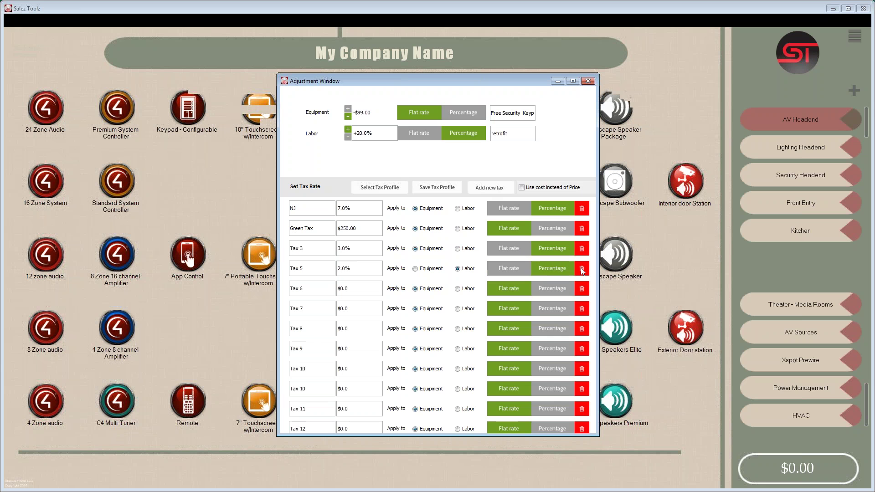
{"action": "left_click", "coordinate": [582, 269]}
{"action": "left_click", "coordinate": [582, 269]}
{"action": "left_click", "coordinate": [582, 269]}
{"action": "left_click", "coordinate": [582, 269]}
{"action": "left_click", "coordinate": [582, 269]}
{"action": "left_click", "coordinate": [583, 268]}
{"action": "left_click", "coordinate": [582, 269]}
{"action": "left_click", "coordinate": [582, 269]}
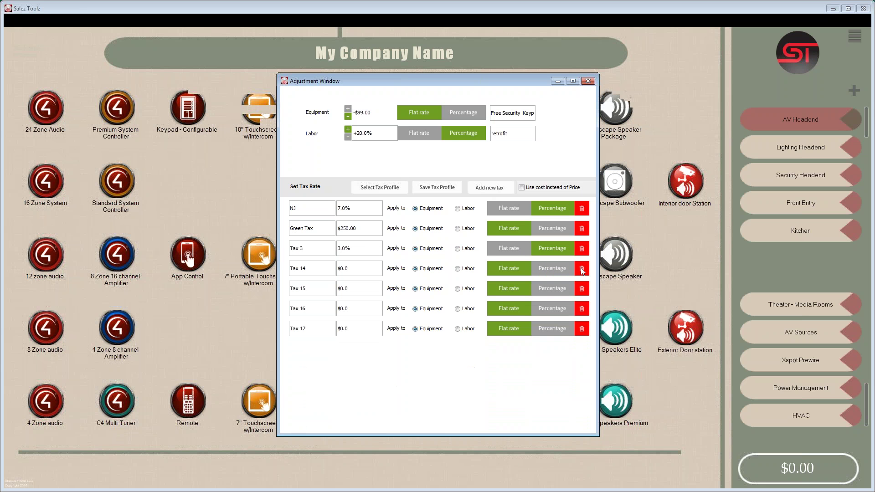
{"action": "left_click", "coordinate": [582, 269]}
{"action": "left_click", "coordinate": [582, 269]}
{"action": "left_click", "coordinate": [582, 269]}
{"action": "left_click", "coordinate": [582, 269]}
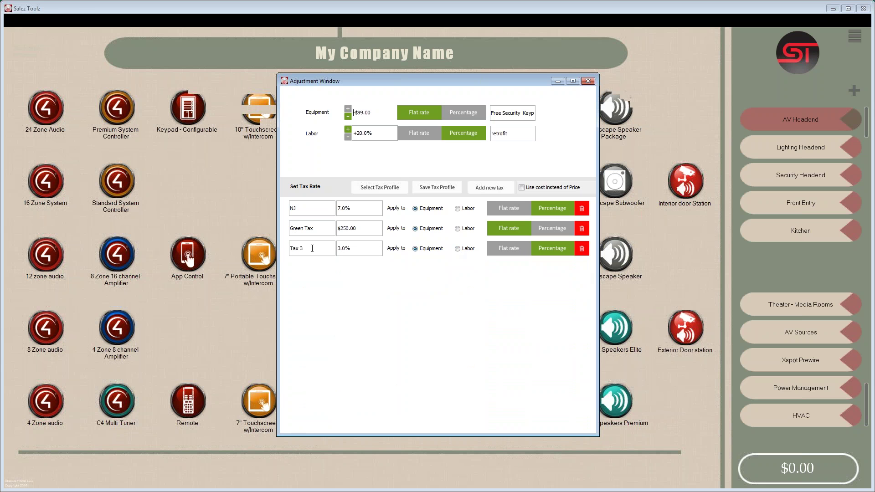
- Rename the third 3.0% tax rate to 'City Ta' and close the Adjustment Window
{"action": "left_click_drag", "start_coordinate": [313, 248], "coordinate": [280, 244]}
{"action": "type", "text": "City Ta"}
{"action": "left_click_drag", "start_coordinate": [543, 116], "coordinate": [544, 116]}
{"action": "left_click", "coordinate": [504, 115]}
{"action": "left_click", "coordinate": [588, 81]}
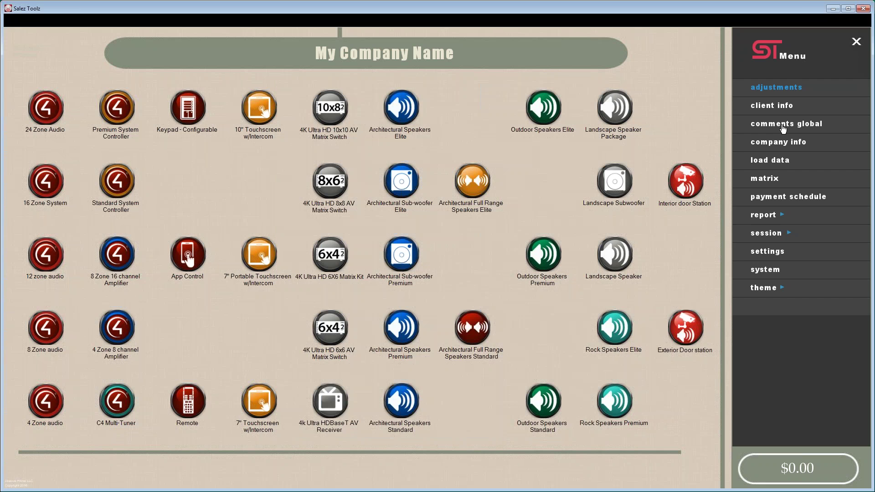
- Overwrite the 'add comments' global comment with the client's gate code and save the comments
{"action": "left_click", "coordinate": [784, 128]}
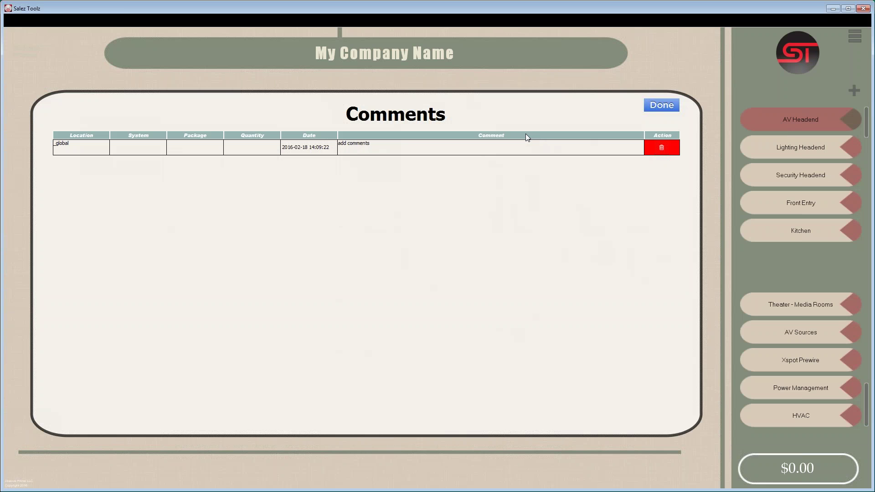
{"action": "left_click", "coordinate": [373, 144]}
{"action": "left_click_drag", "start_coordinate": [373, 144], "coordinate": [334, 142]}
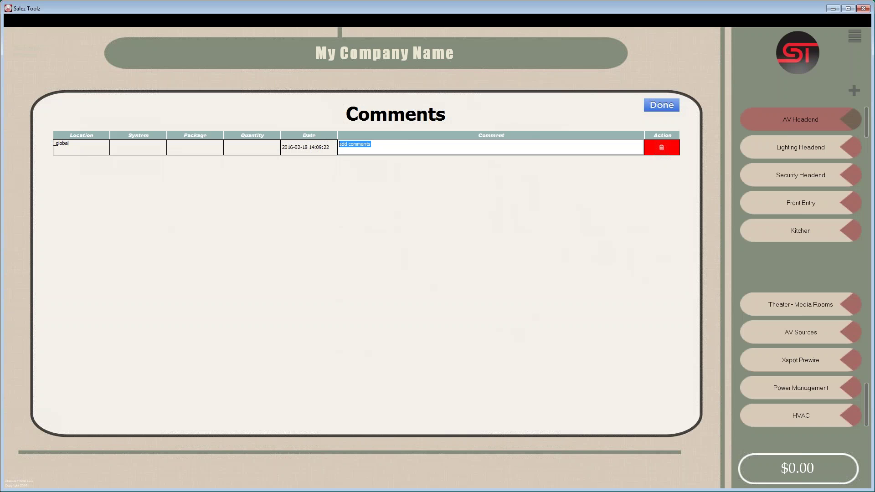
{"action": "key", "text": "BackSpace"}
{"action": "key", "text": "BackSpace"}
{"action": "key", "text": "BackSpace"}
{"action": "key", "text": "BackSpace"}
{"action": "key", "text": "BackSpace"}
{"action": "key", "text": "BackSpace"}
{"action": "left_click", "coordinate": [652, 107]}
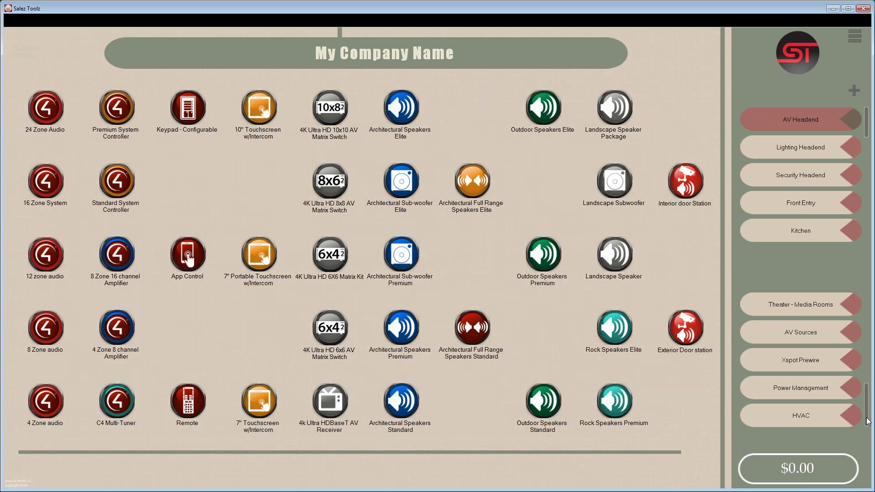
- Quote one Premium System Controller with the comment 'All Control4 gear on Left side rack'
{"action": "left_click_drag", "start_coordinate": [867, 416], "coordinate": [872, 296]}
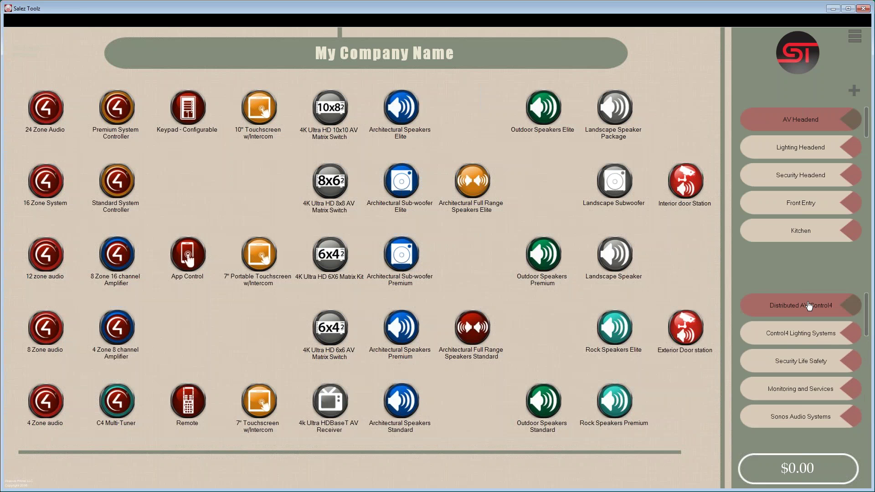
{"action": "left_click", "coordinate": [122, 115]}
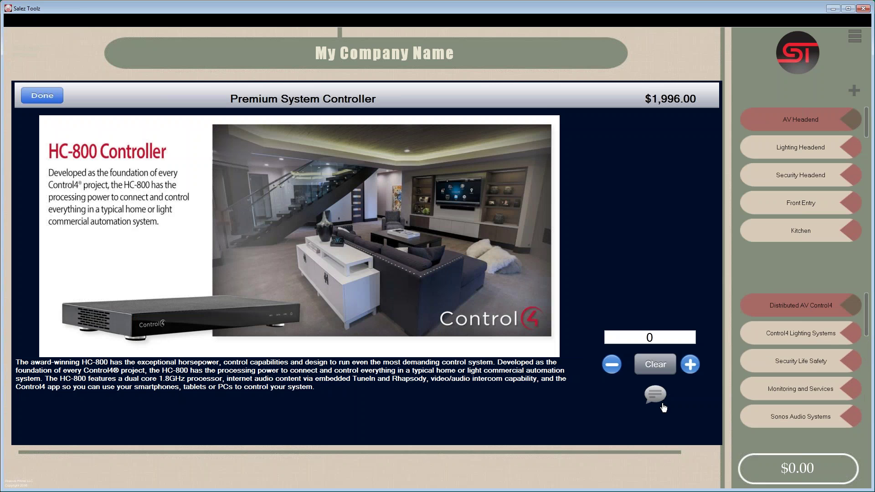
{"action": "left_click", "coordinate": [691, 365]}
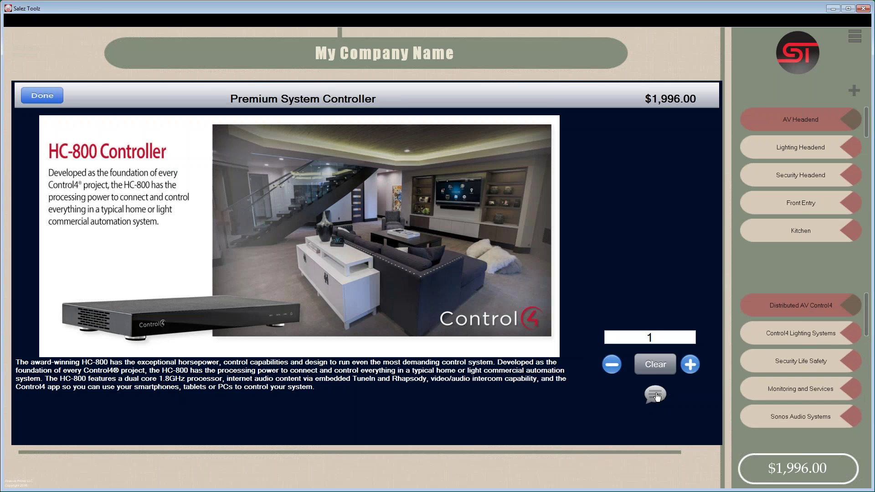
{"action": "left_click", "coordinate": [655, 395]}
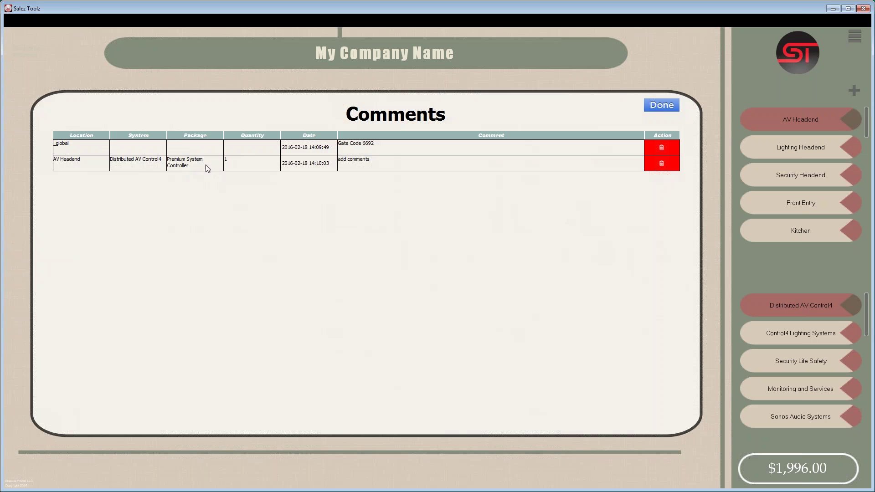
{"action": "left_click", "coordinate": [377, 164]}
{"action": "left_click_drag", "start_coordinate": [377, 160], "coordinate": [339, 160]}
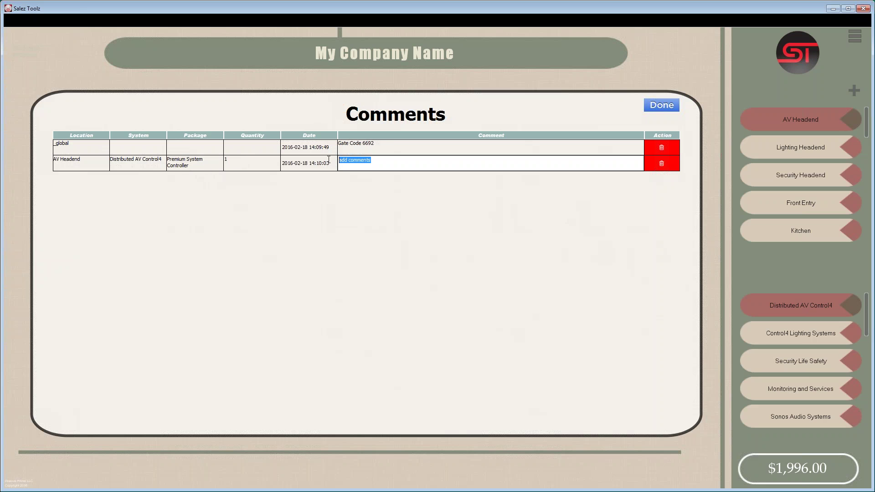
{"action": "type", "text": "All Control4 gear on Left side rack"}
- Add one 8 Zone 16 channel Amplifier ($2,950.00) to the quote, leaving its comments unchanged
{"action": "left_click", "coordinate": [660, 108]}
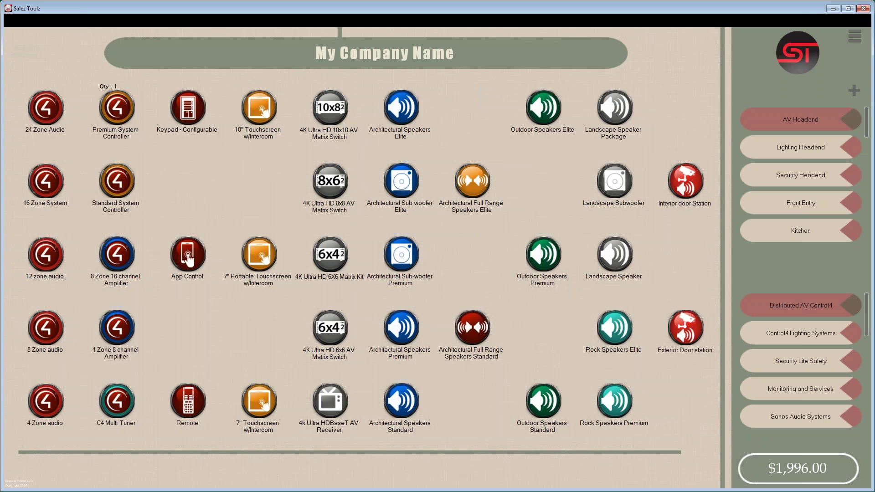
{"action": "left_click", "coordinate": [123, 268]}
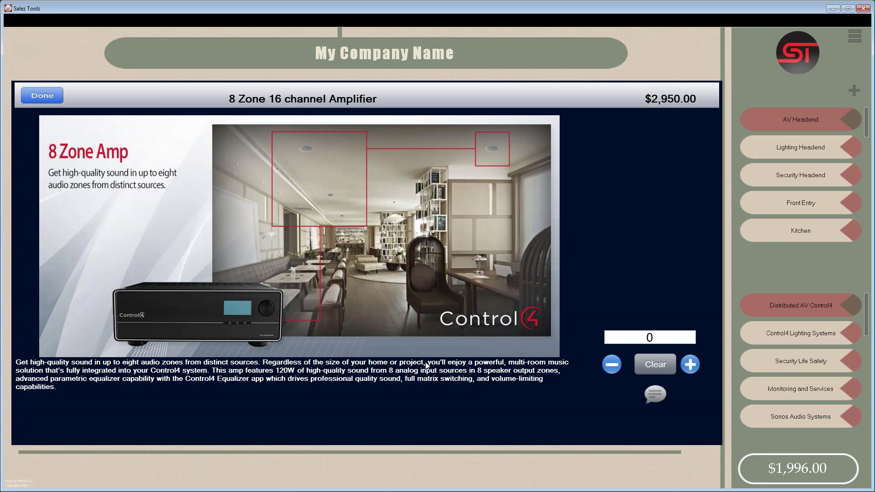
{"action": "left_click", "coordinate": [691, 366]}
{"action": "left_click", "coordinate": [656, 398]}
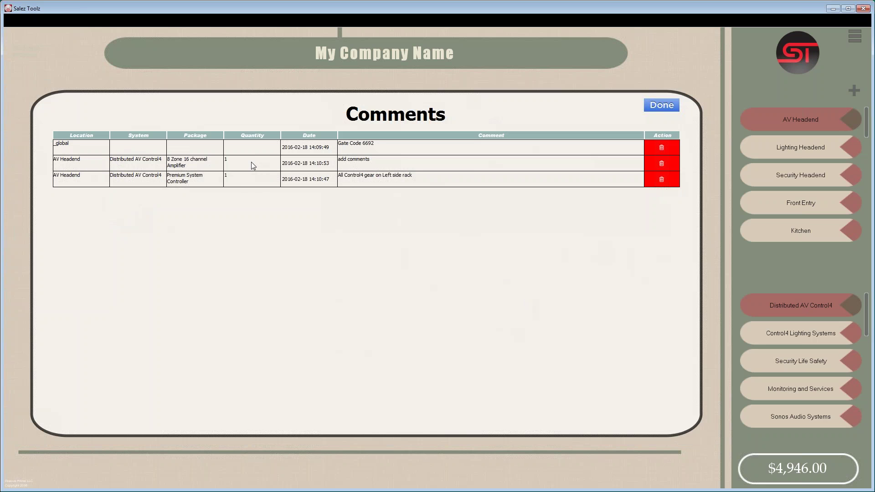
{"action": "left_click", "coordinate": [654, 109]}
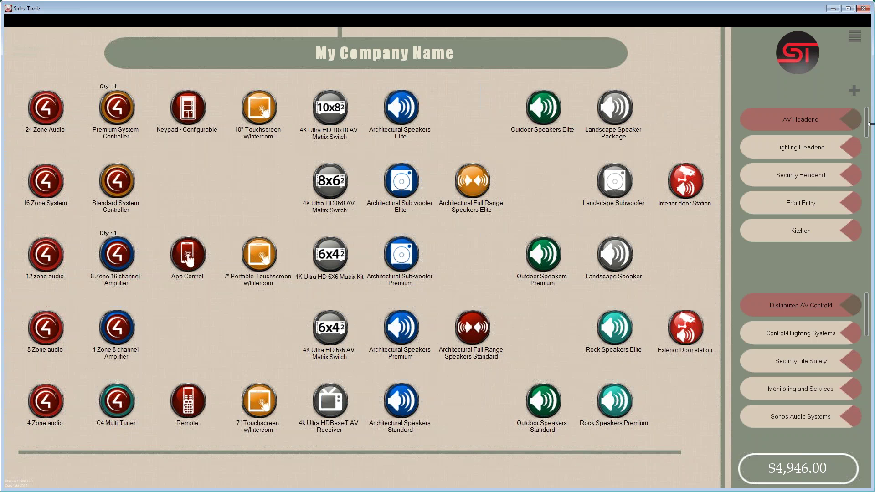
- Scroll the location list back to the top and select Security Headend
{"action": "left_click_drag", "start_coordinate": [867, 124], "coordinate": [869, 238]}
{"action": "left_click_drag", "start_coordinate": [868, 239], "coordinate": [869, 112]}
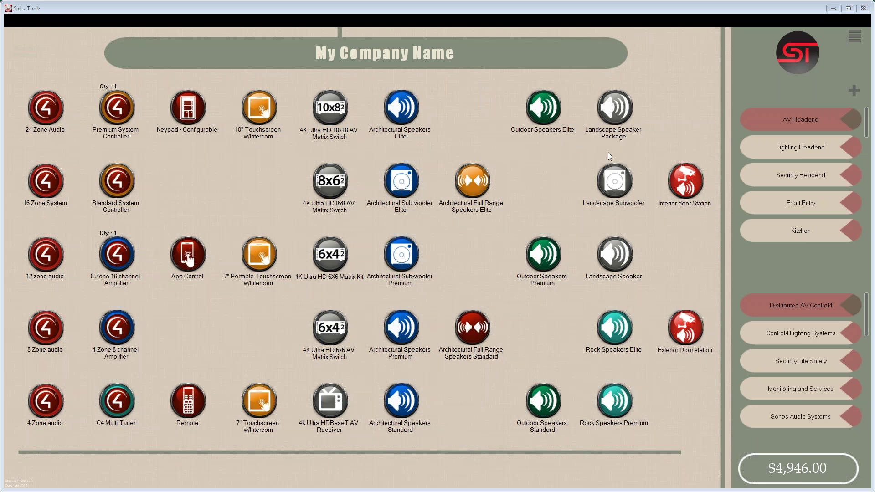
{"action": "left_click", "coordinate": [803, 176]}
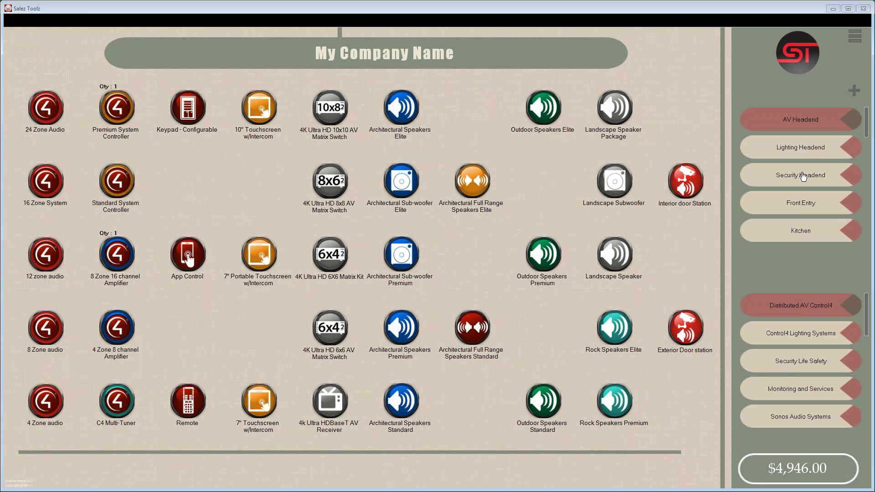
- Under Security Life Safety, add one Security System 1, bringing the total to $5,545.00
{"action": "left_click", "coordinate": [779, 362]}
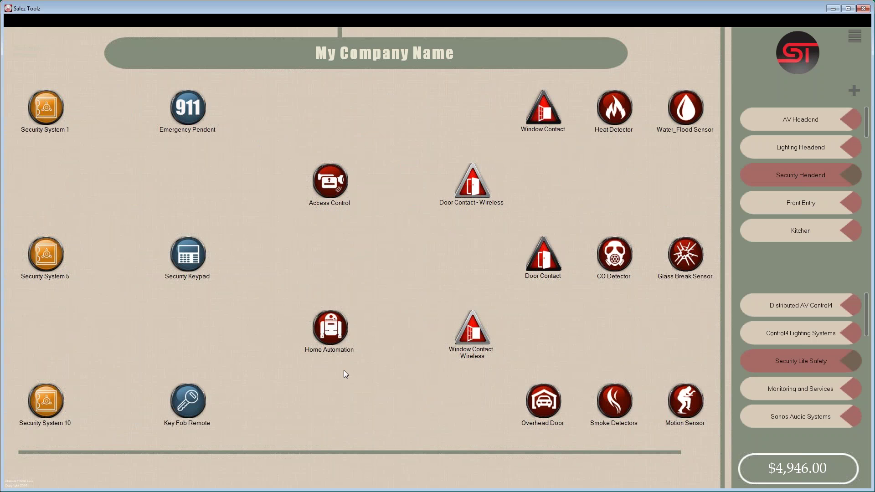
{"action": "left_click", "coordinate": [45, 116]}
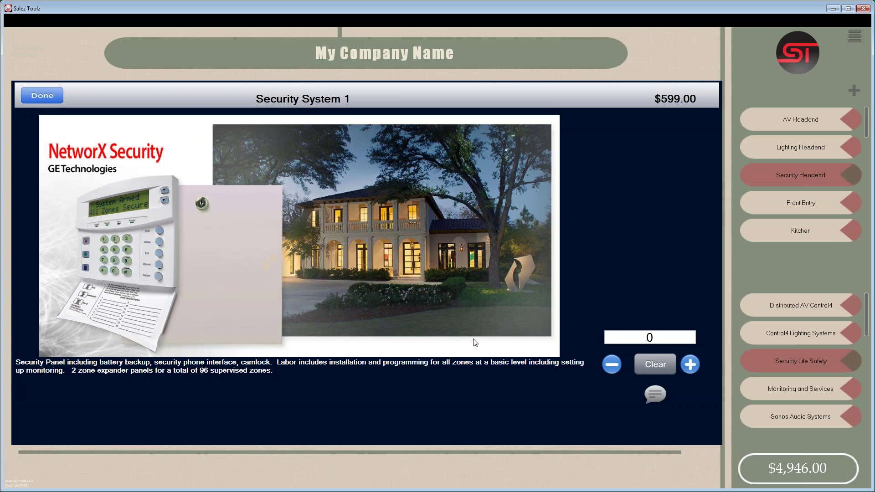
{"action": "left_click", "coordinate": [690, 365]}
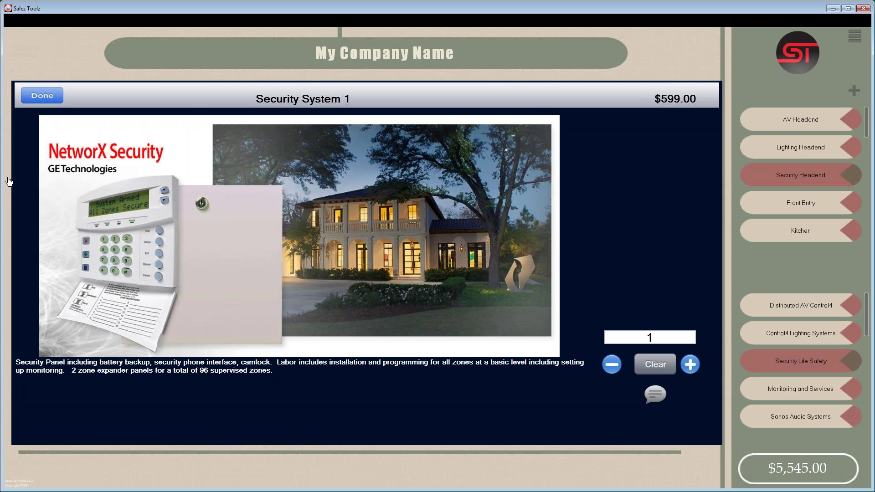
{"action": "left_click", "coordinate": [45, 100]}
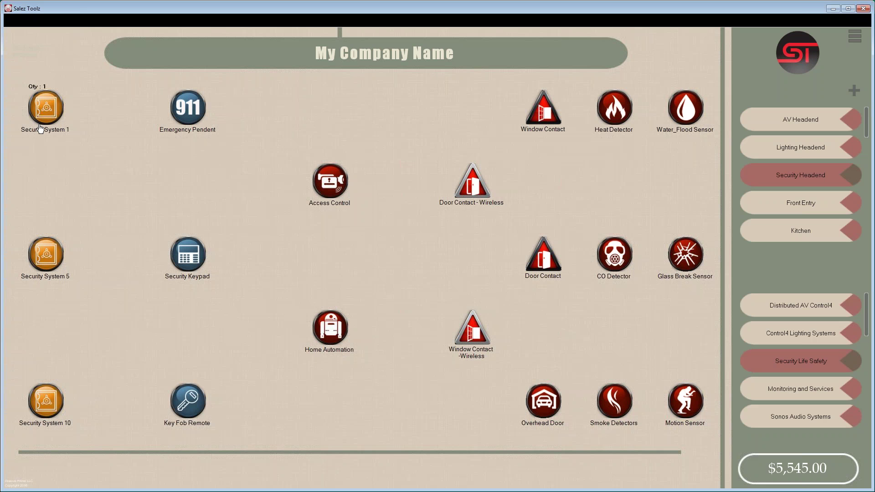
- Review the Security Keypad details without adding it, then switch to Front Entry
{"action": "left_click", "coordinate": [195, 259]}
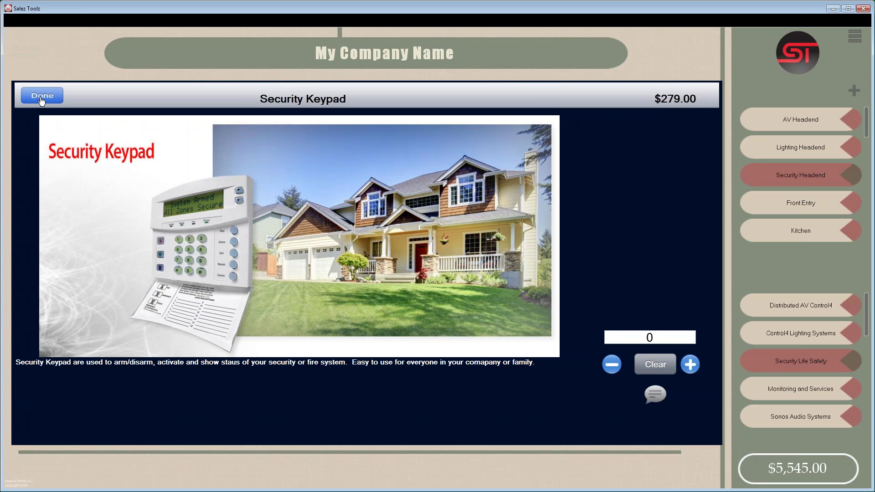
{"action": "left_click", "coordinate": [41, 98]}
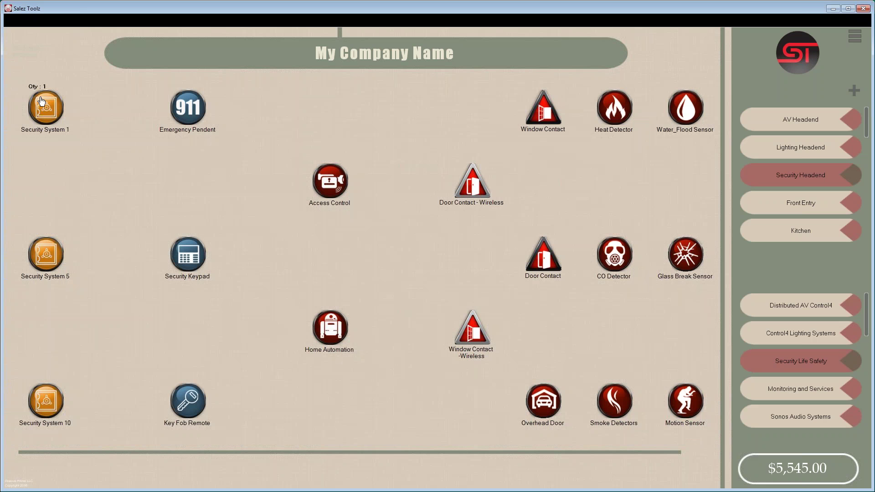
{"action": "left_click", "coordinate": [807, 204]}
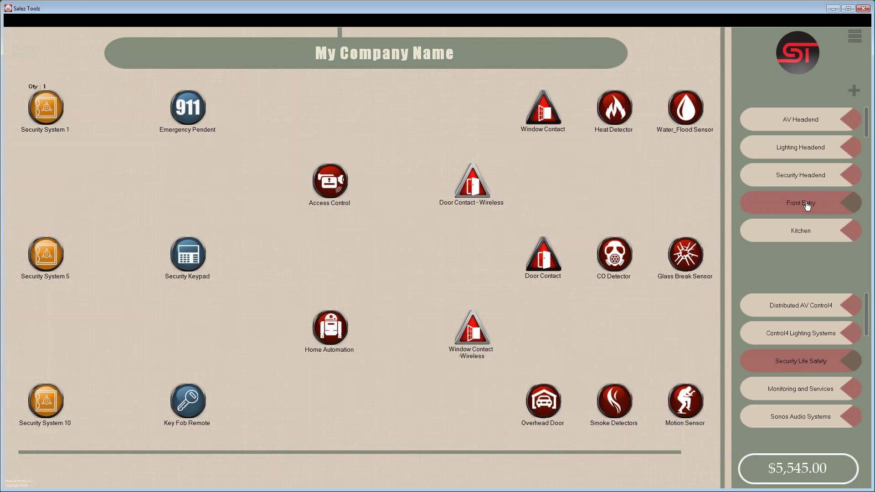
- Add one Security Keypad to the Front Entry quote
{"action": "left_click", "coordinate": [187, 273]}
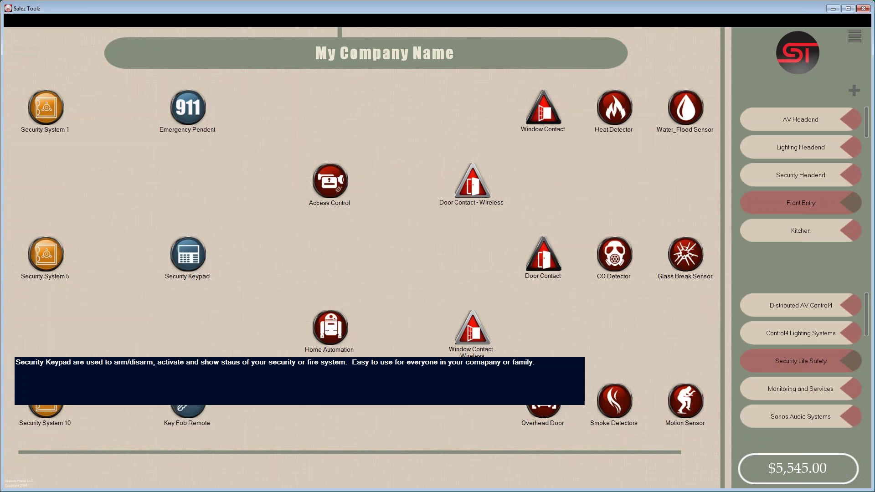
{"action": "left_click", "coordinate": [694, 369]}
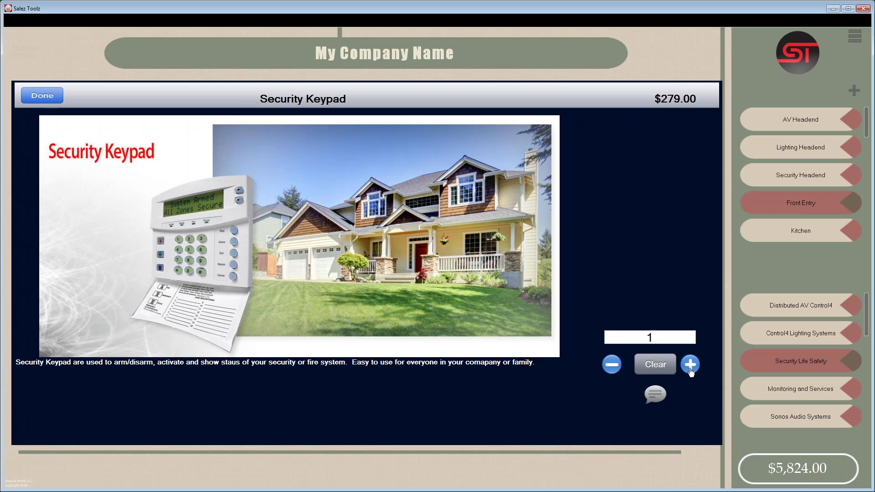
{"action": "left_click", "coordinate": [694, 369]}
{"action": "left_click", "coordinate": [611, 370]}
{"action": "left_click", "coordinate": [55, 97]}
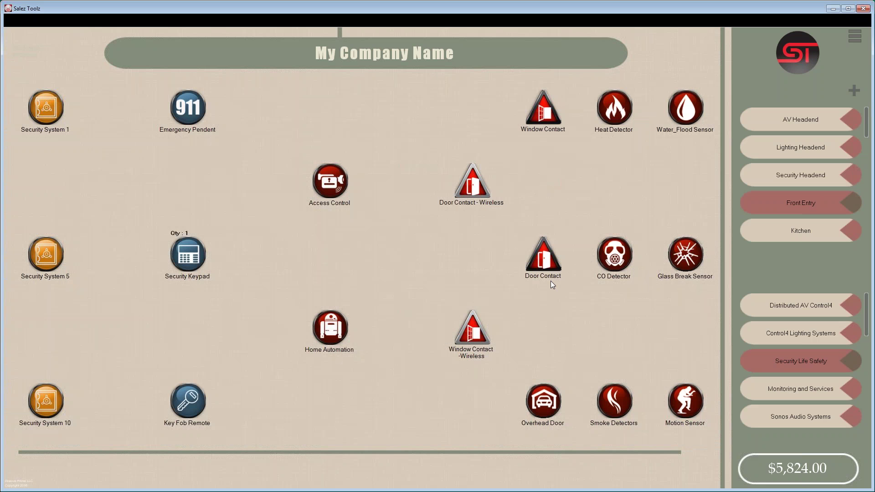
- Add one Door Contact to Front Entry, bringing the total to $5,974.00
{"action": "left_click", "coordinate": [547, 273]}
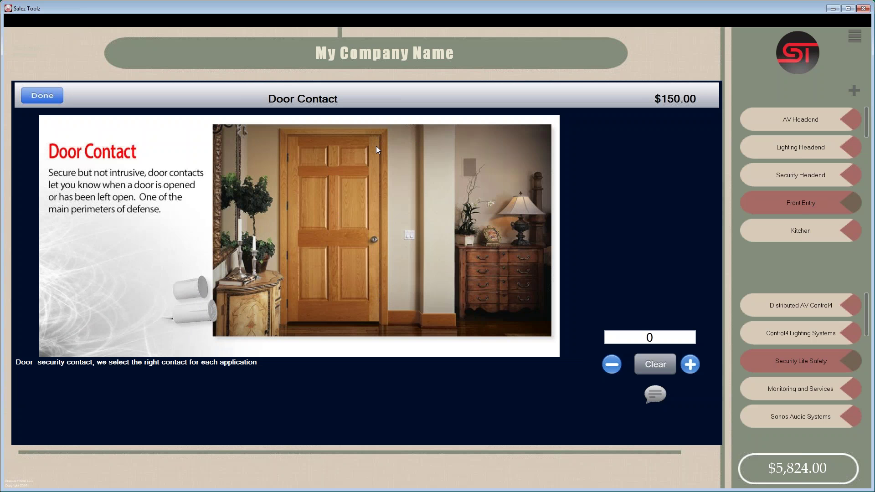
{"action": "left_click", "coordinate": [690, 365]}
{"action": "left_click", "coordinate": [42, 97]}
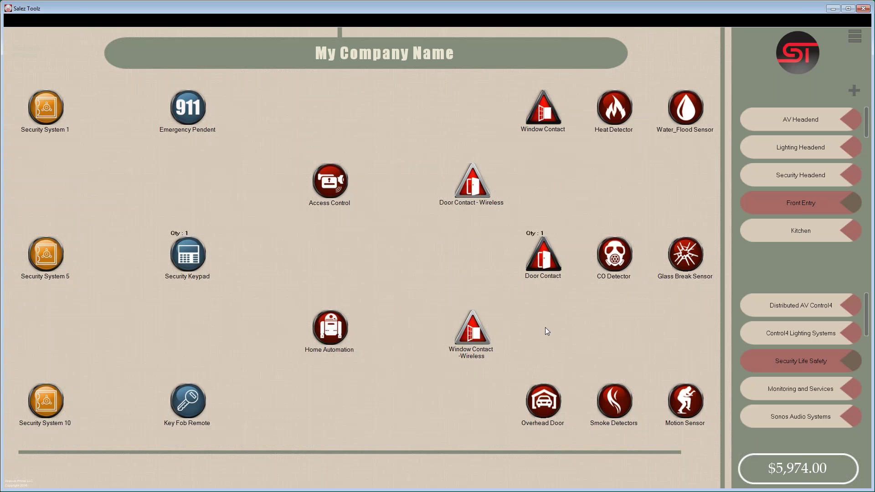
- Add two Window Contacts at $150.00 each to Front Entry, totalling $6,274.00
{"action": "left_click", "coordinate": [543, 117]}
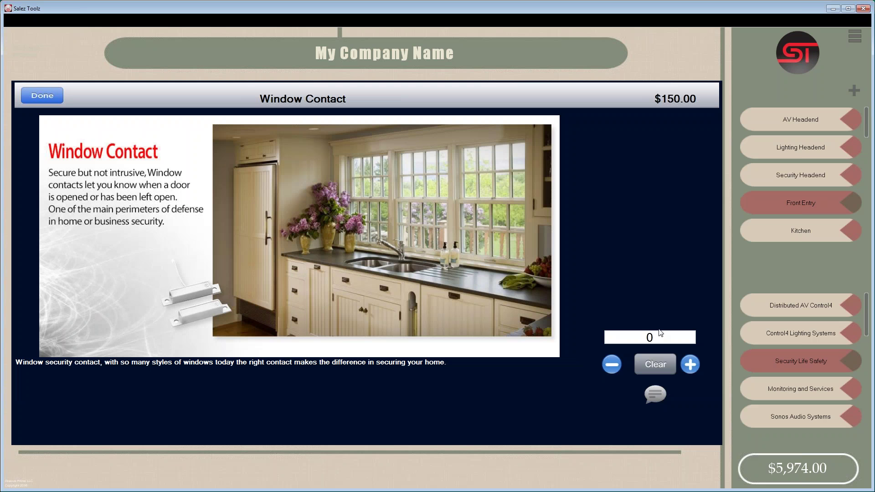
{"action": "left_click", "coordinate": [691, 364]}
{"action": "left_click", "coordinate": [692, 366]}
{"action": "left_click", "coordinate": [46, 97]}
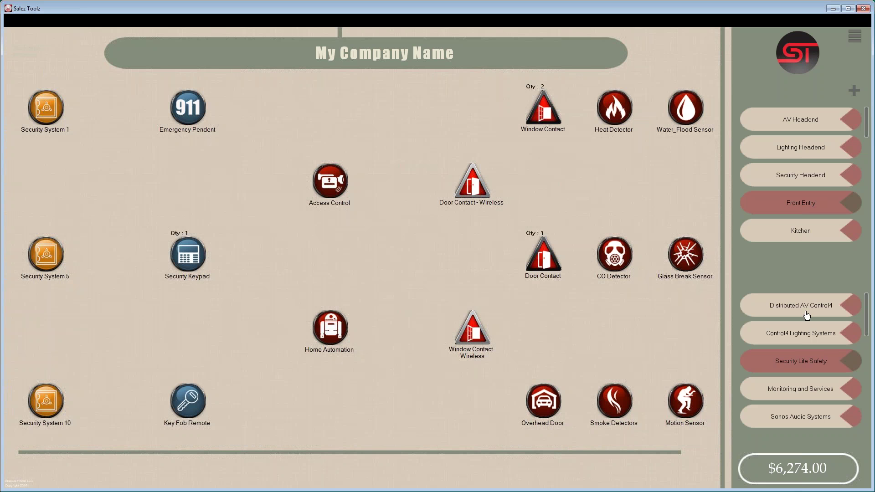
- Look over the Company Information settings, then close them
{"action": "left_click", "coordinate": [855, 39]}
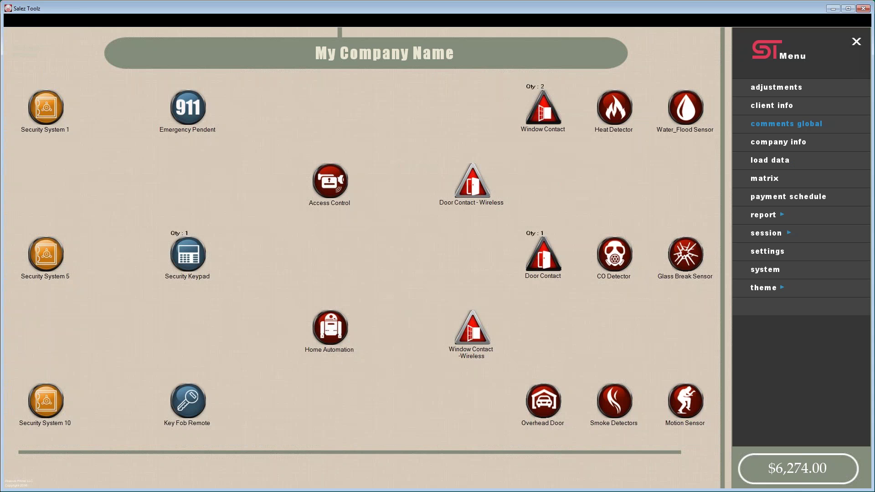
{"action": "left_click", "coordinate": [790, 143]}
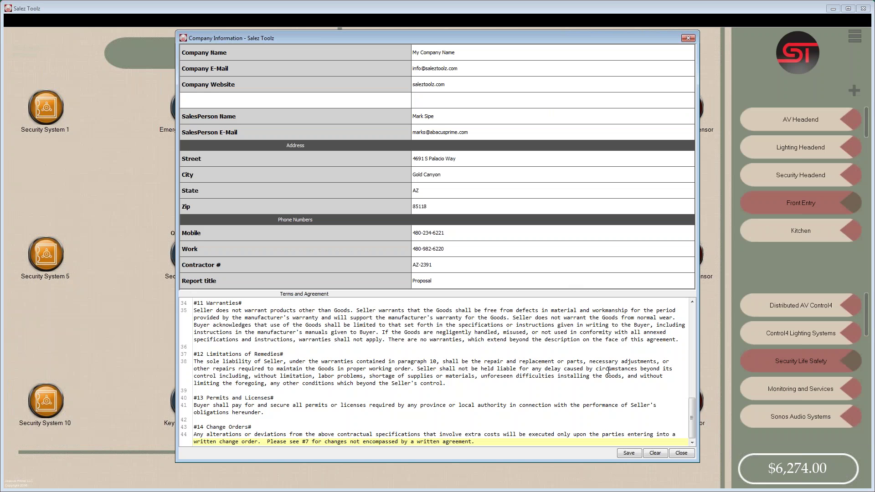
{"action": "left_click_drag", "start_coordinate": [693, 423], "coordinate": [694, 310]}
{"action": "left_click", "coordinate": [689, 37]}
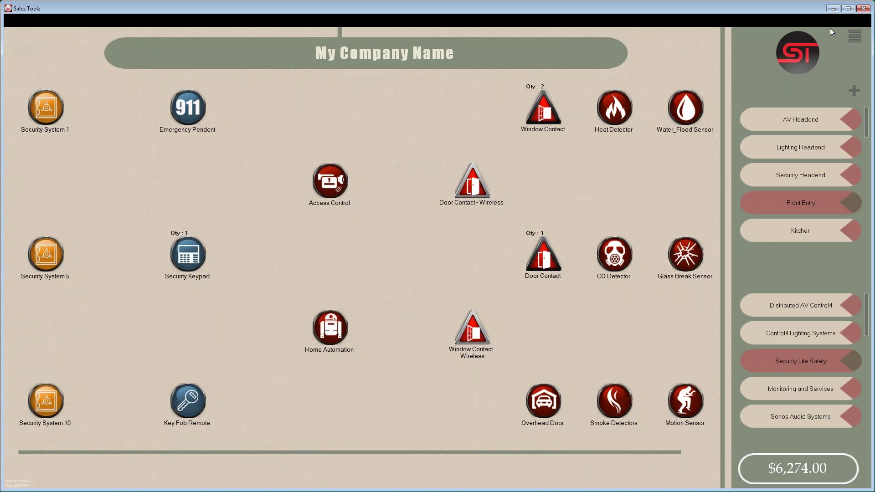
- Load the Prewire of El Paso Master Dataset 1 28 2016 dataset
{"action": "left_click", "coordinate": [855, 36]}
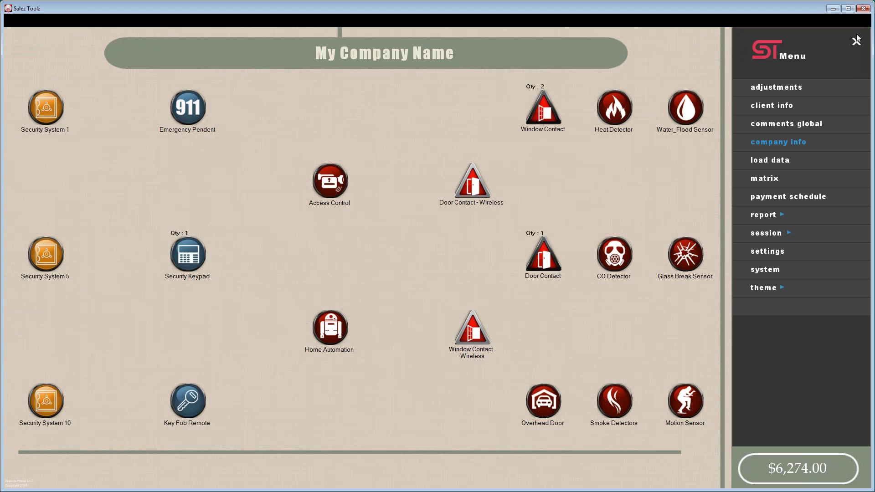
{"action": "left_click", "coordinate": [775, 162]}
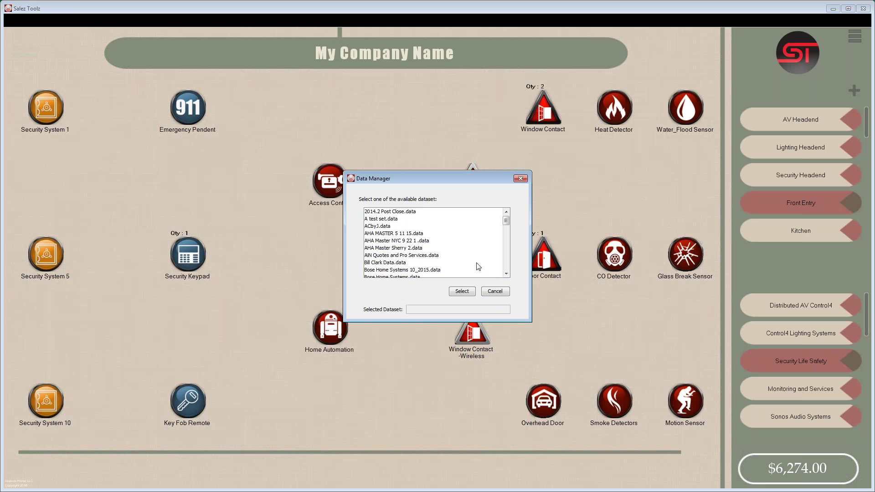
{"action": "left_click_drag", "start_coordinate": [506, 221], "coordinate": [505, 247]}
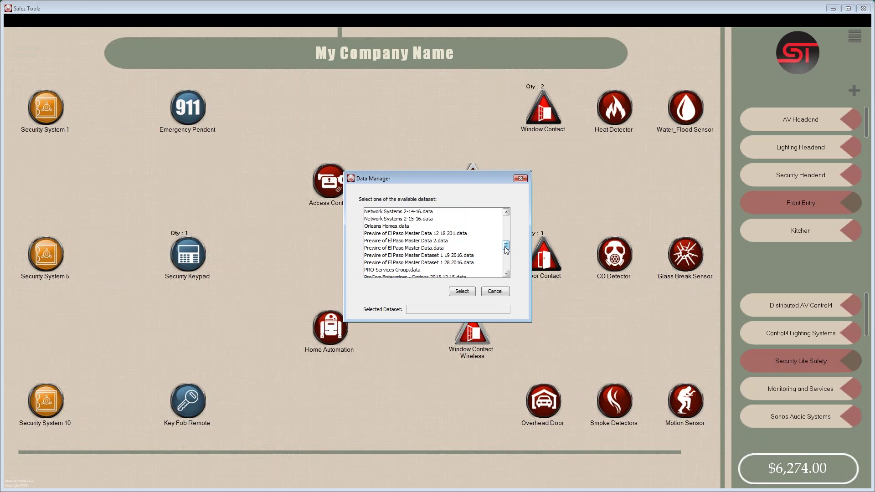
{"action": "left_click", "coordinate": [398, 264]}
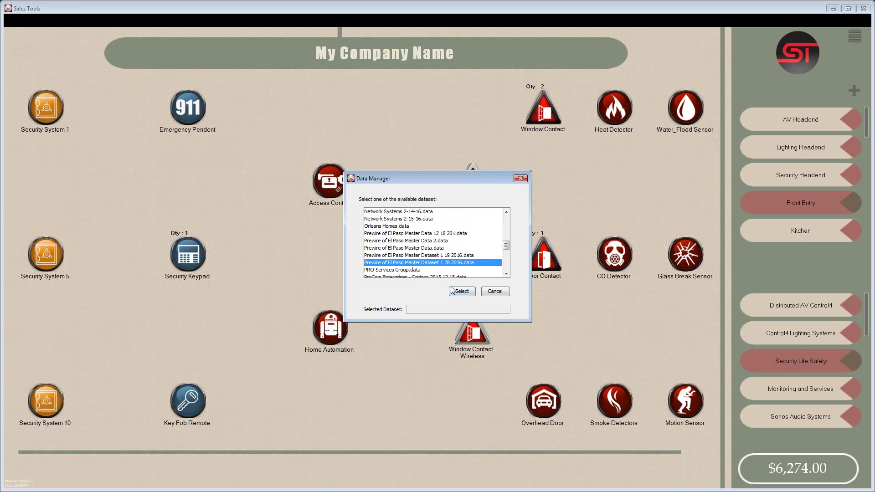
{"action": "left_click", "coordinate": [465, 294]}
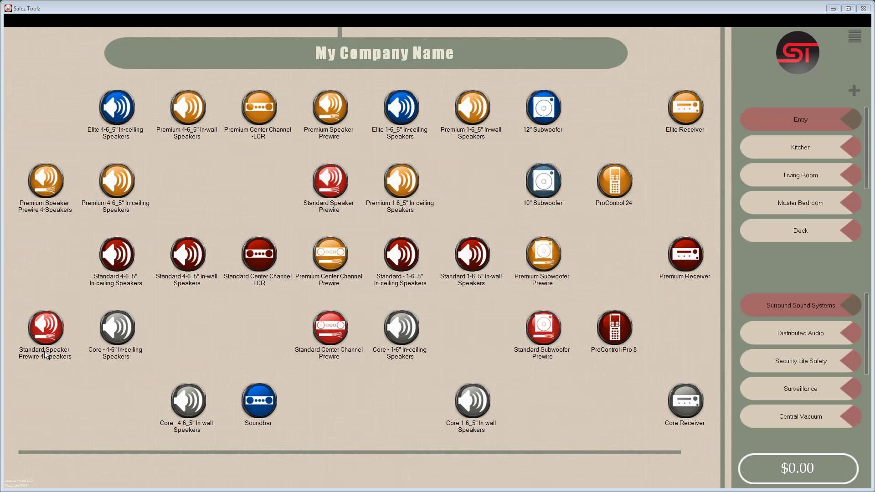
- Add one Premium Speaker Prewire 4-Speakers to Entry
{"action": "left_click", "coordinate": [45, 213]}
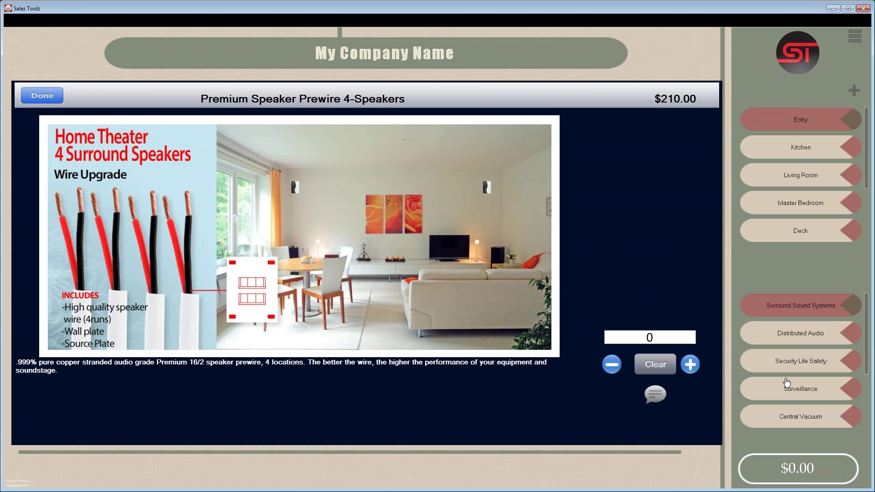
{"action": "left_click", "coordinate": [690, 364]}
{"action": "left_click", "coordinate": [42, 96]}
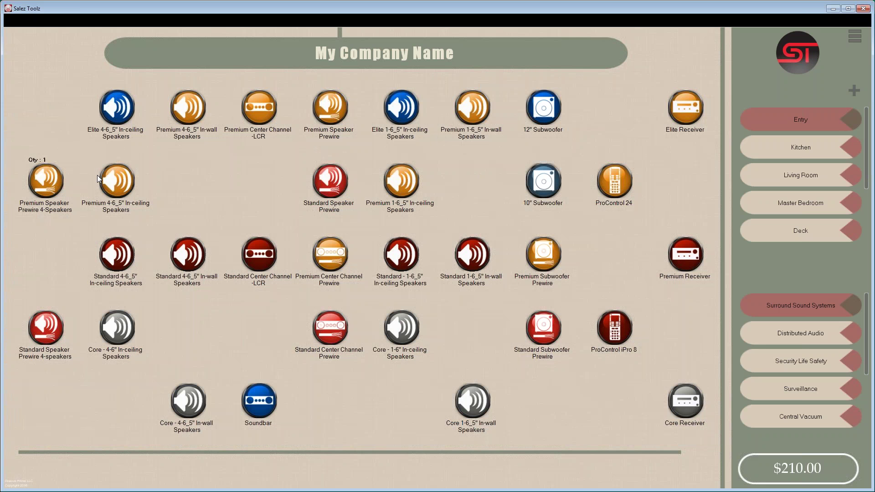
- Add one Premium Center Channel Prewire, bringing the total to $270.00
{"action": "left_click", "coordinate": [335, 263]}
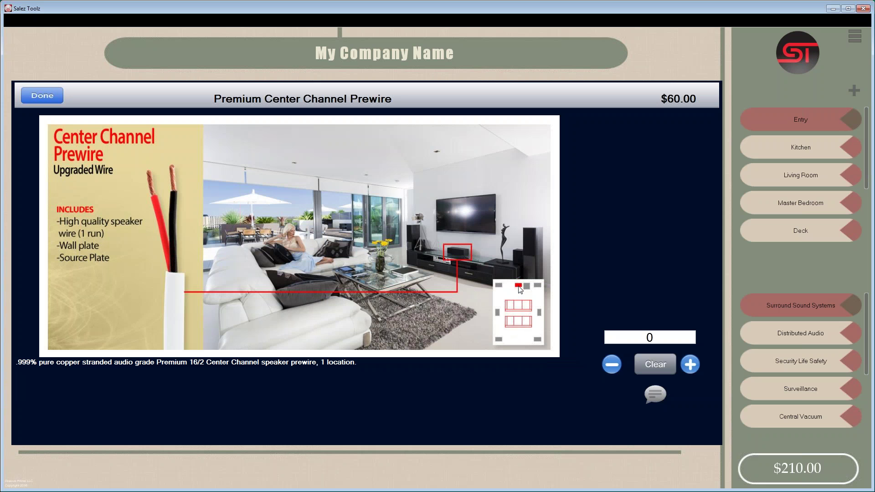
{"action": "left_click", "coordinate": [690, 365]}
{"action": "left_click", "coordinate": [45, 98]}
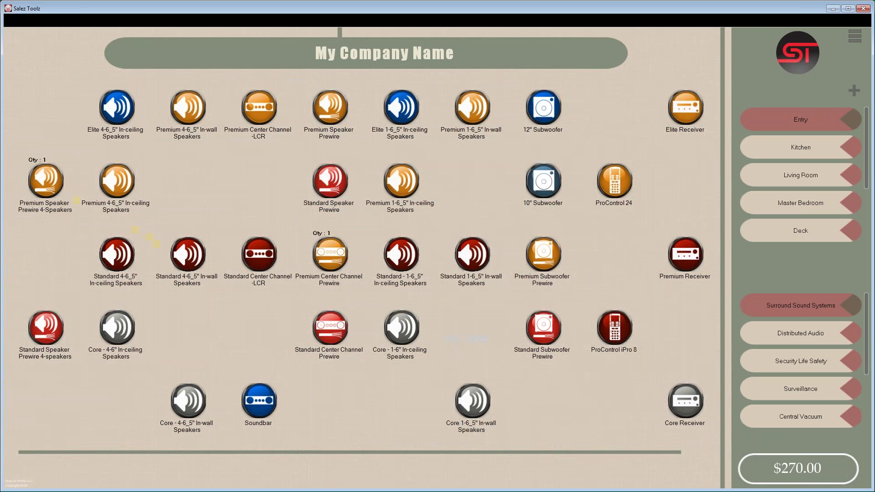
- Add one Premium Subwoofer Prewire to Entry, raising the total to $350.00
{"action": "left_click", "coordinate": [547, 258]}
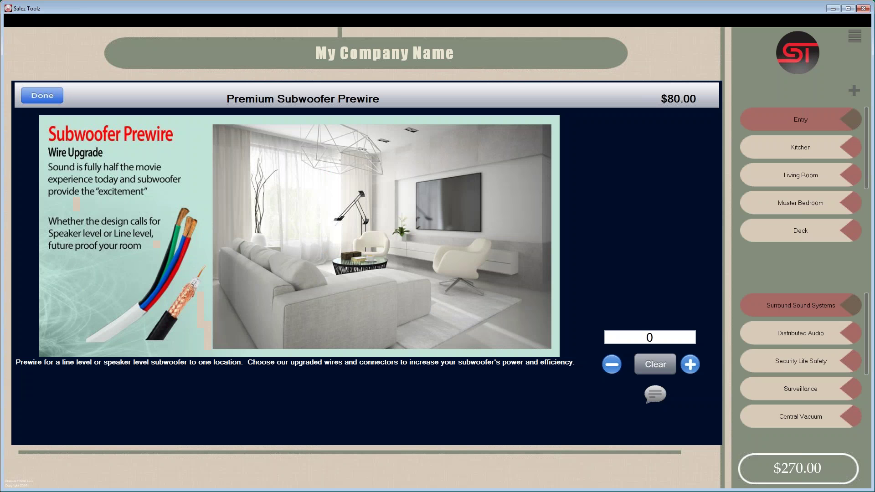
{"action": "left_click", "coordinate": [690, 364]}
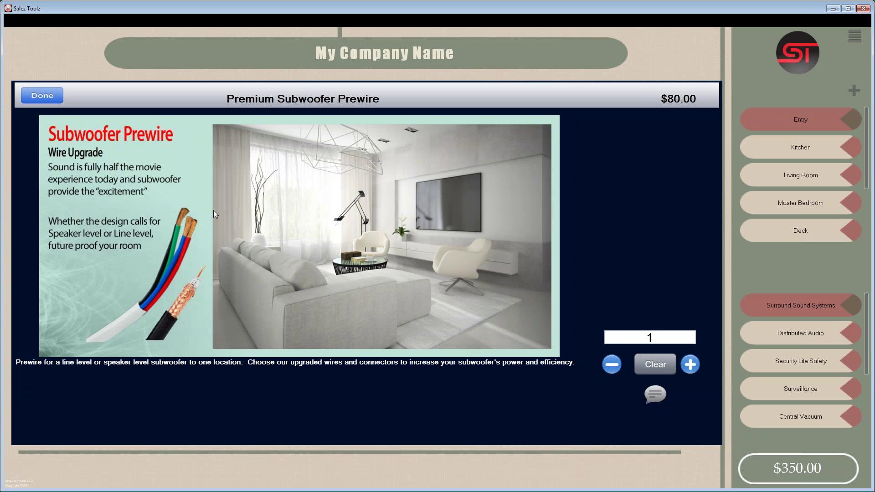
{"action": "left_click", "coordinate": [45, 98]}
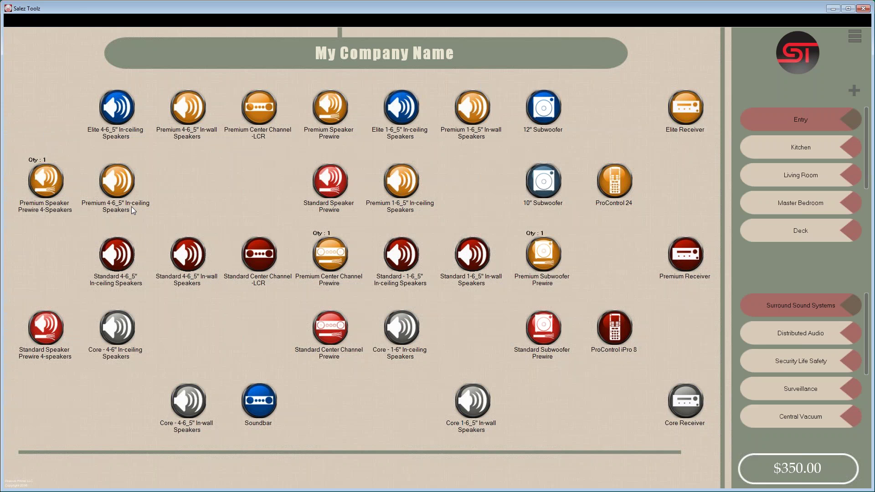
- Preview the Premium and Standard in-ceiling speakers and ProControl 24 unadded, then show Distributed Audio
{"action": "left_click", "coordinate": [117, 187]}
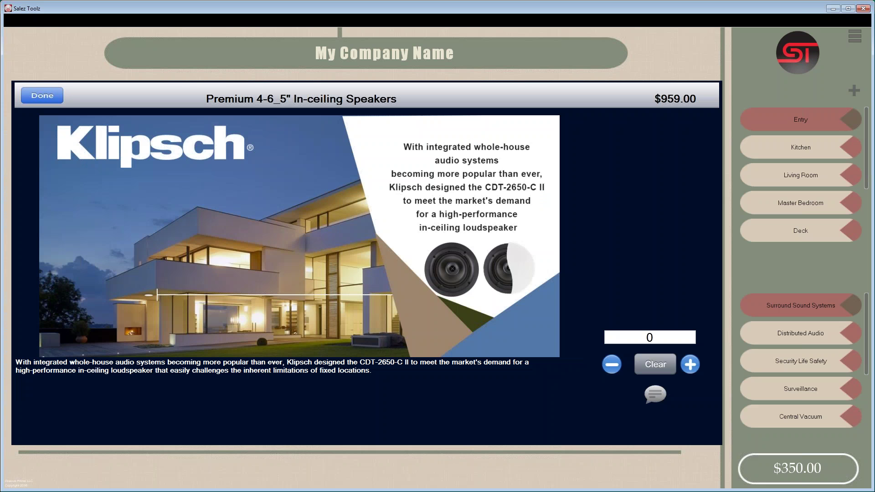
{"action": "left_click", "coordinate": [44, 96]}
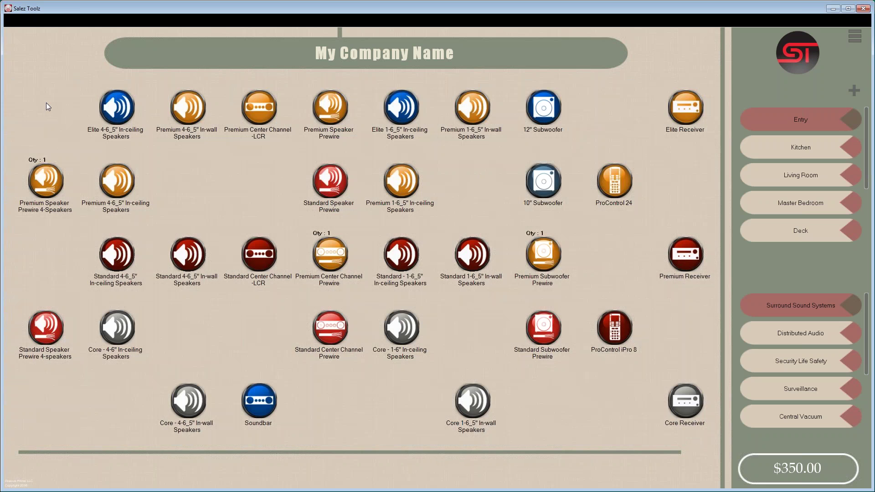
{"action": "left_click", "coordinate": [118, 269]}
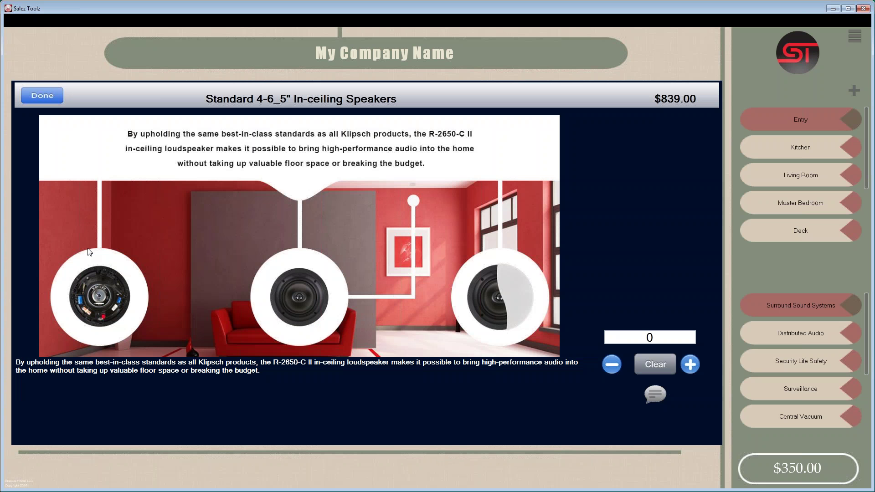
{"action": "left_click", "coordinate": [34, 98]}
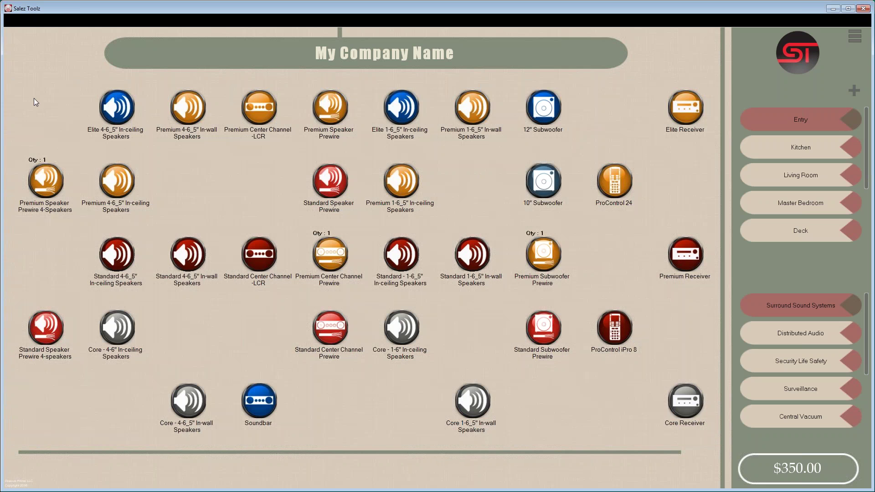
{"action": "left_click", "coordinate": [614, 201]}
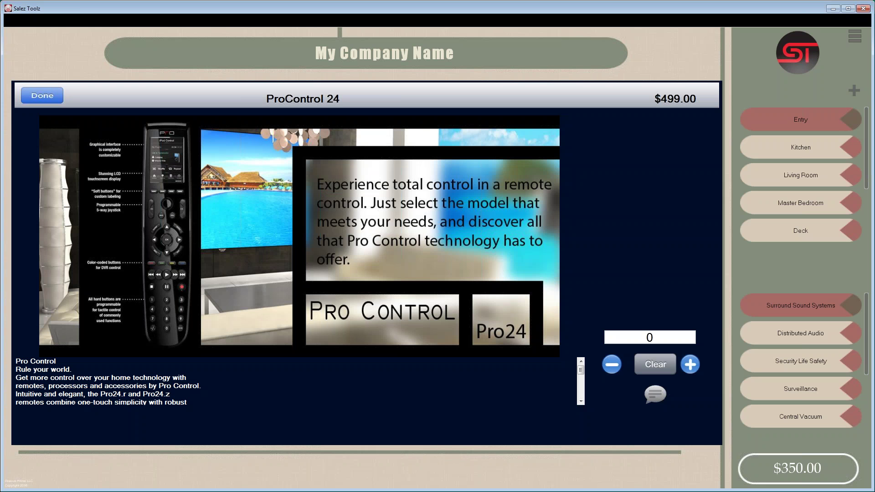
{"action": "left_click", "coordinate": [45, 96]}
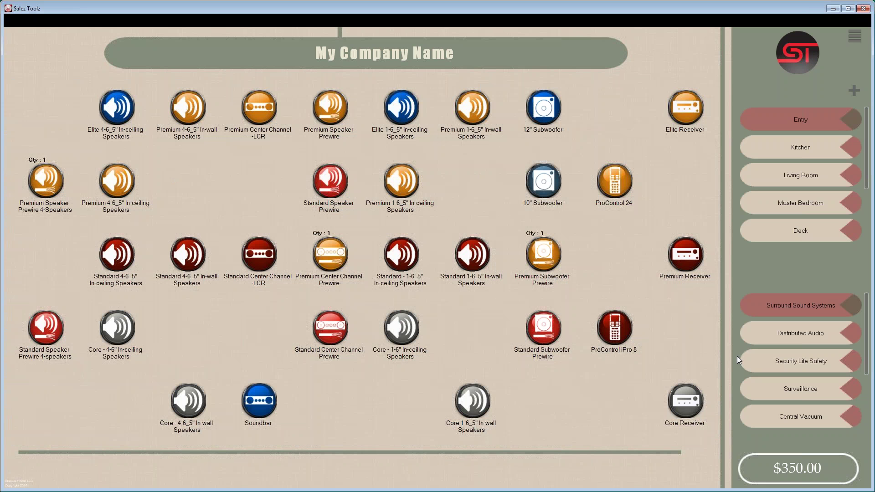
{"action": "left_click", "coordinate": [802, 334]}
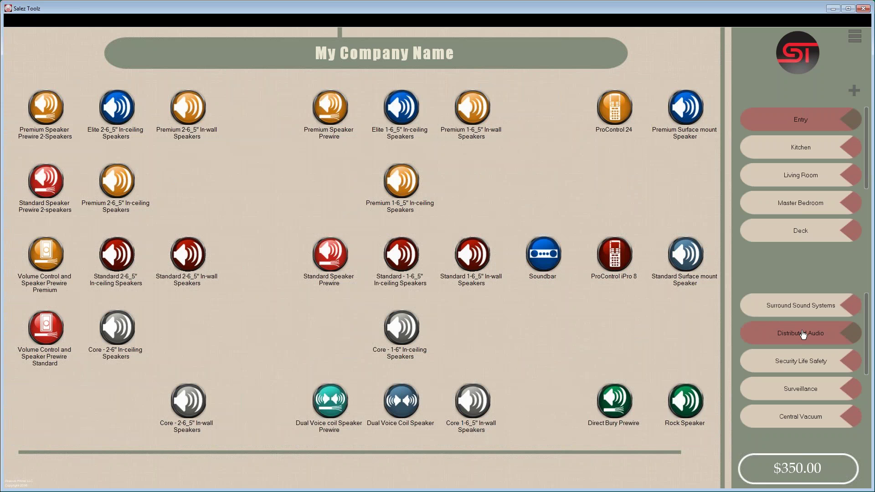
- Preview Volume Control and Speaker Prewire Premium, then show the $60.00 Dual Voice coil Speaker Prewire
{"action": "left_click", "coordinate": [44, 268]}
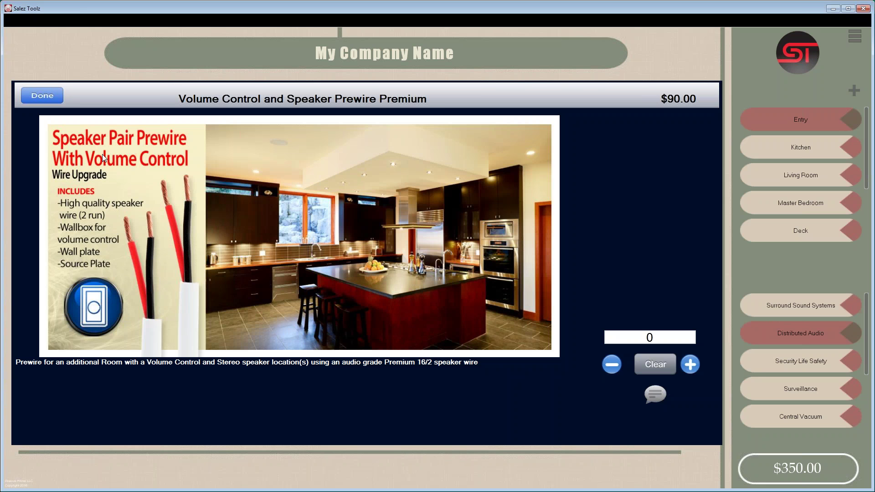
{"action": "left_click", "coordinate": [42, 96]}
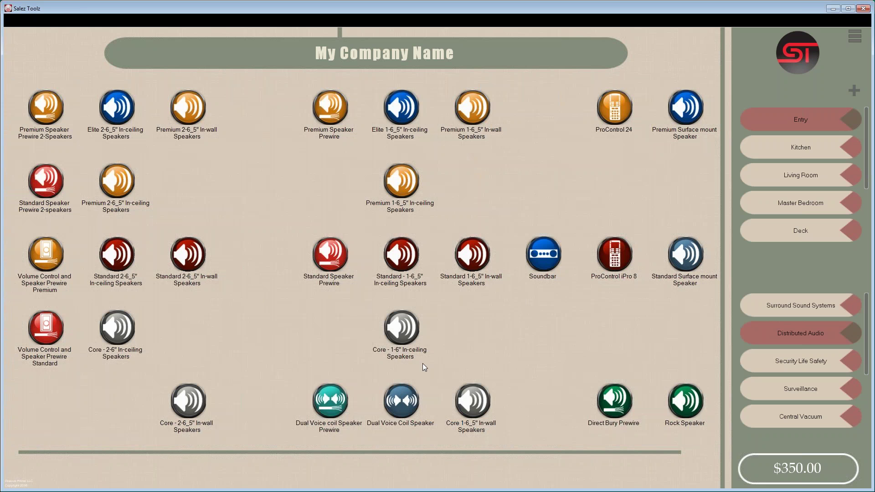
{"action": "left_click", "coordinate": [329, 402]}
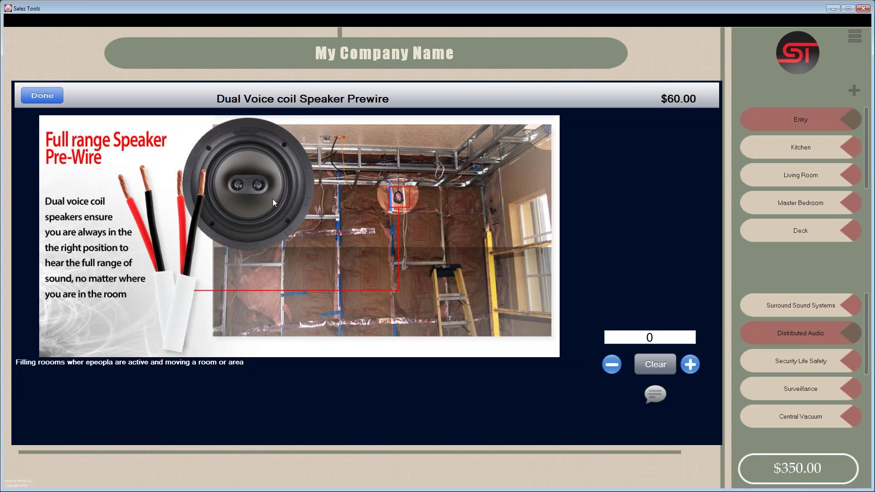
- Dismiss the Dual Voice coil Speaker Prewire panel without adding it; total stays $350.00
{"action": "left_click", "coordinate": [43, 96]}
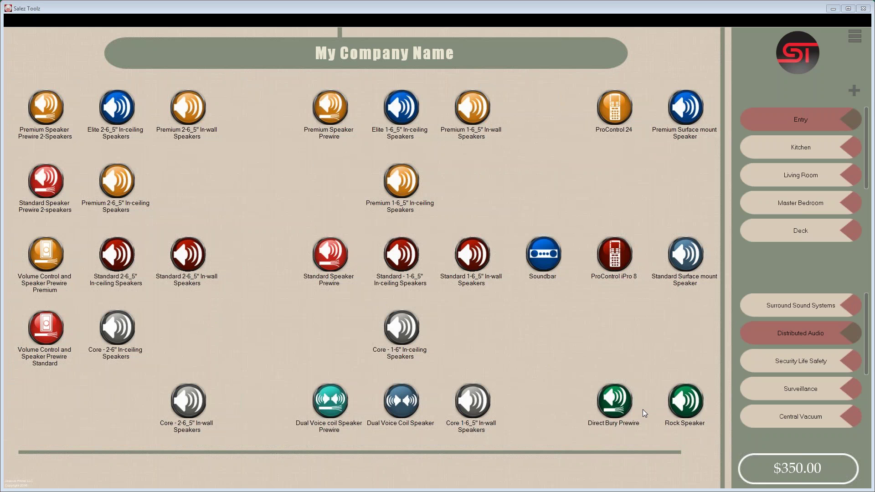
- Review the $100.00 Direct Bury Prewire without adding it, then bring up the main menu
{"action": "left_click", "coordinate": [611, 411]}
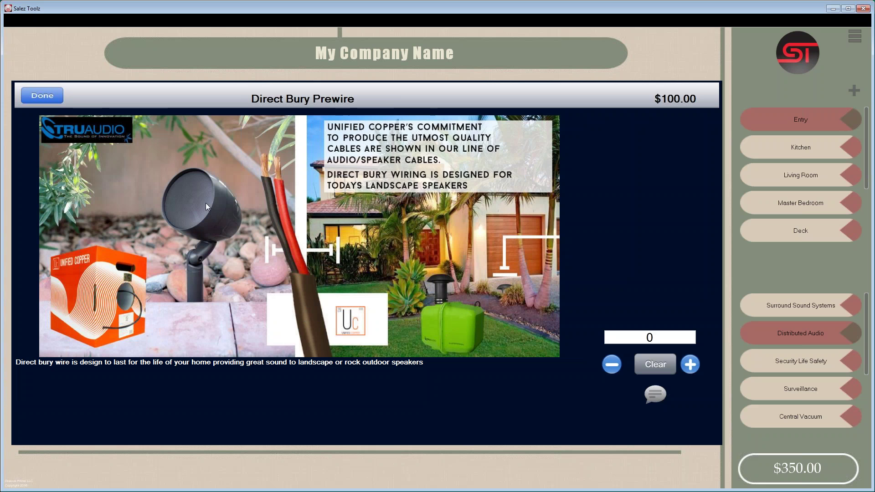
{"action": "left_click", "coordinate": [42, 96]}
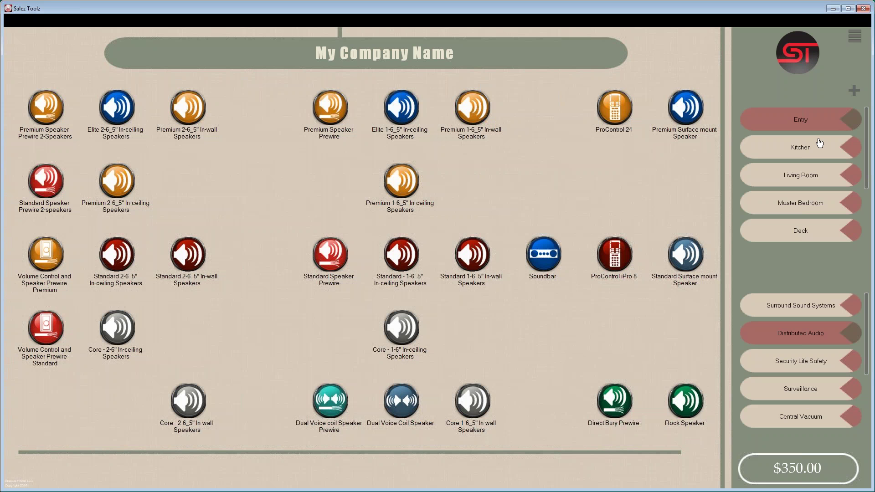
{"action": "left_click", "coordinate": [855, 37]}
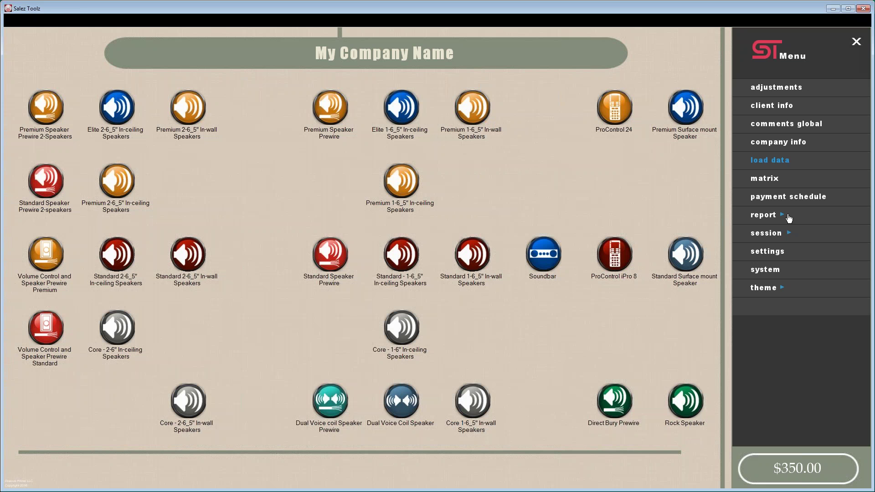
{"action": "left_click", "coordinate": [857, 41]}
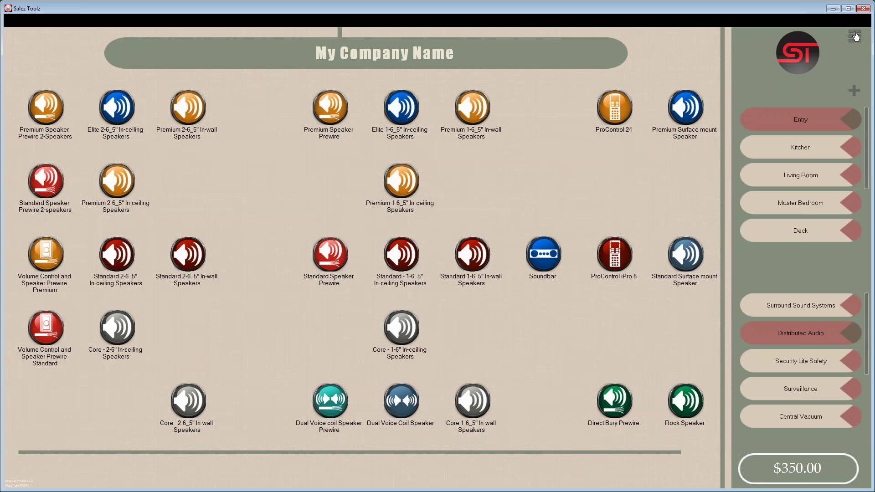
{"action": "left_click", "coordinate": [855, 36]}
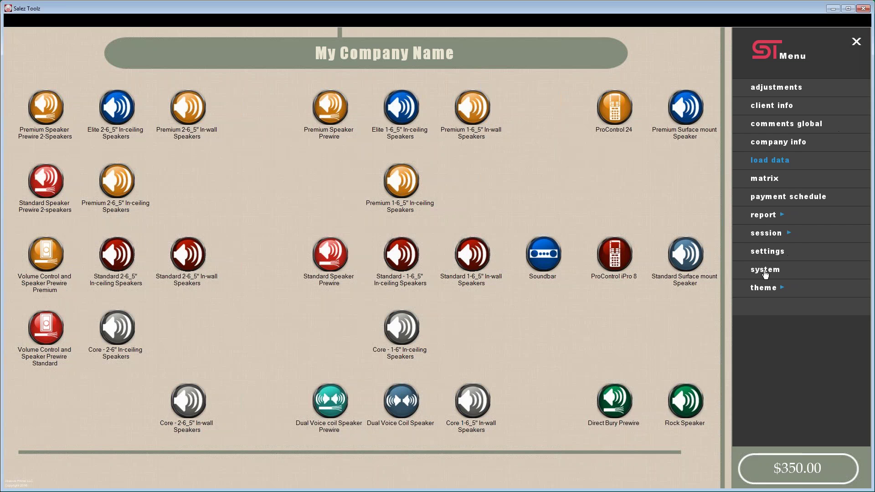
- In the Systems manager, list the Distributed Audio packages with labor, equipment and price figures
{"action": "left_click", "coordinate": [766, 271]}
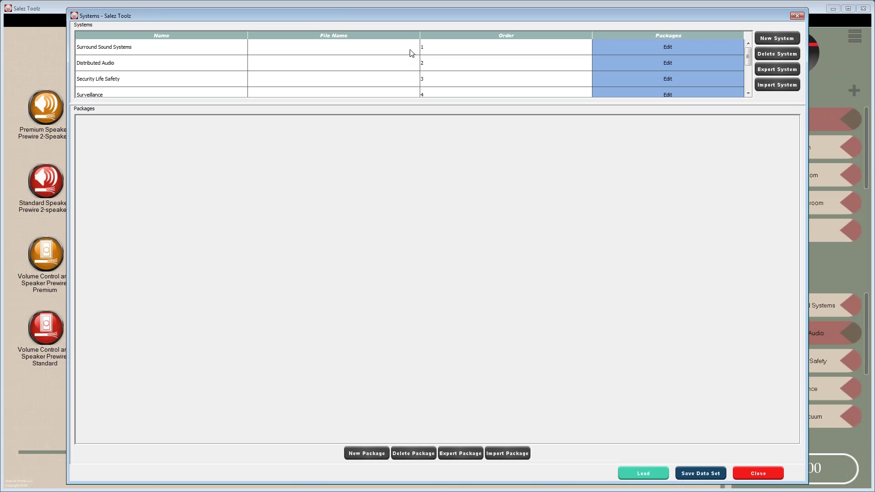
{"action": "left_click_drag", "start_coordinate": [351, 17], "coordinate": [376, 58]}
{"action": "left_click", "coordinate": [691, 104]}
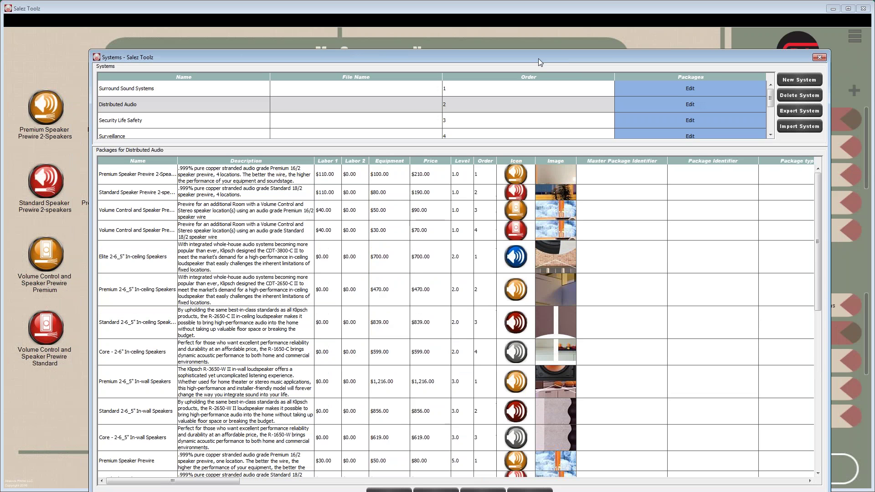
{"action": "left_click_drag", "start_coordinate": [538, 56], "coordinate": [533, 24]}
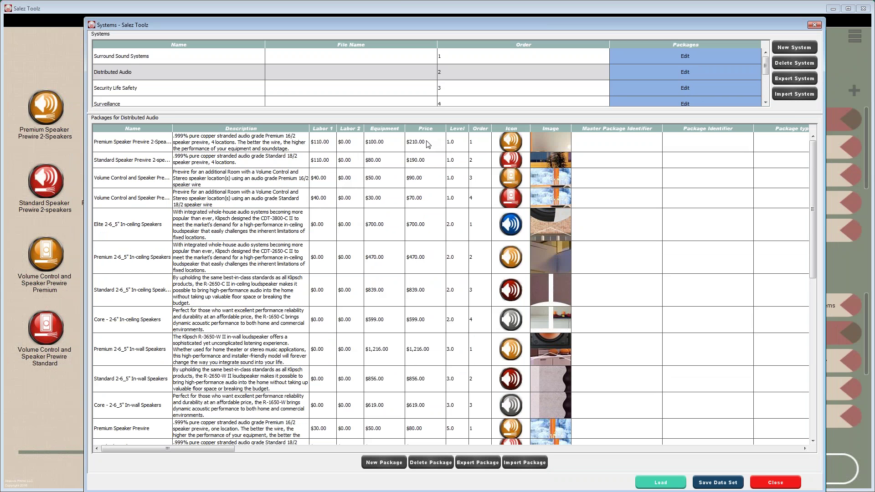
- Set the Premium Speaker Prewire package to $25 labor and $50 equipment
{"action": "double_click", "coordinate": [323, 145]}
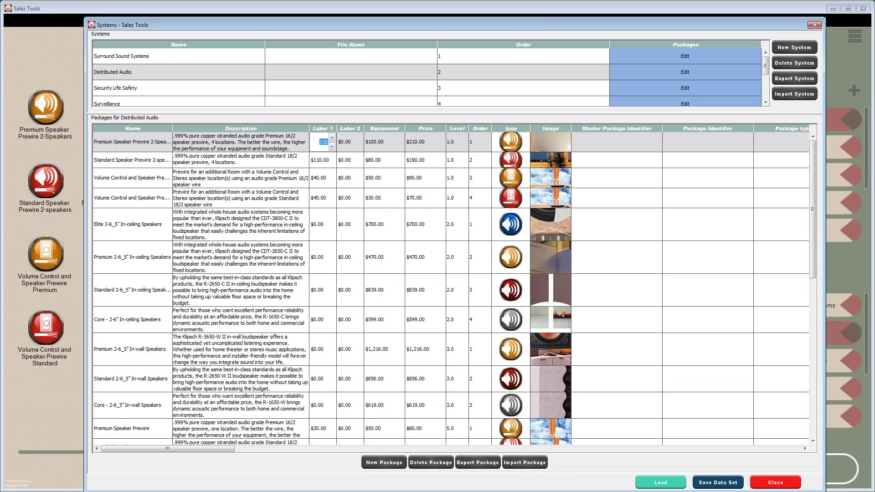
{"action": "type", "text": "25"}
{"action": "double_click", "coordinate": [347, 146]}
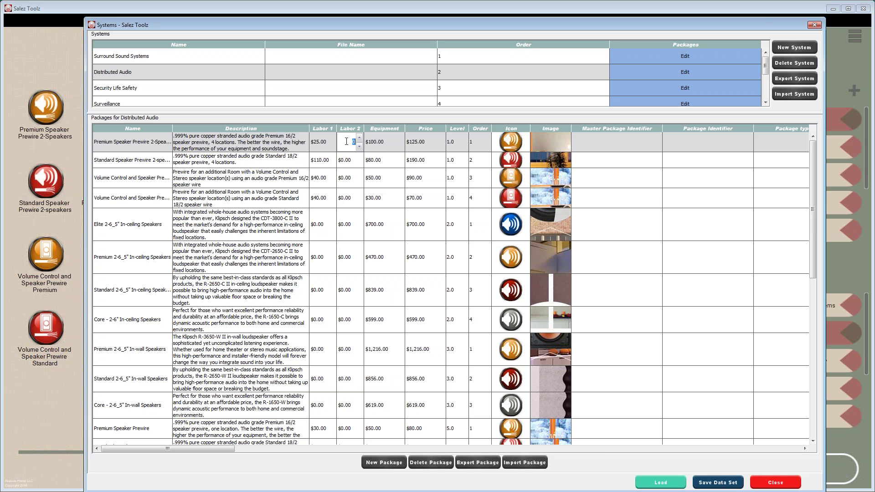
{"action": "double_click", "coordinate": [389, 141]}
{"action": "double_click", "coordinate": [389, 142]}
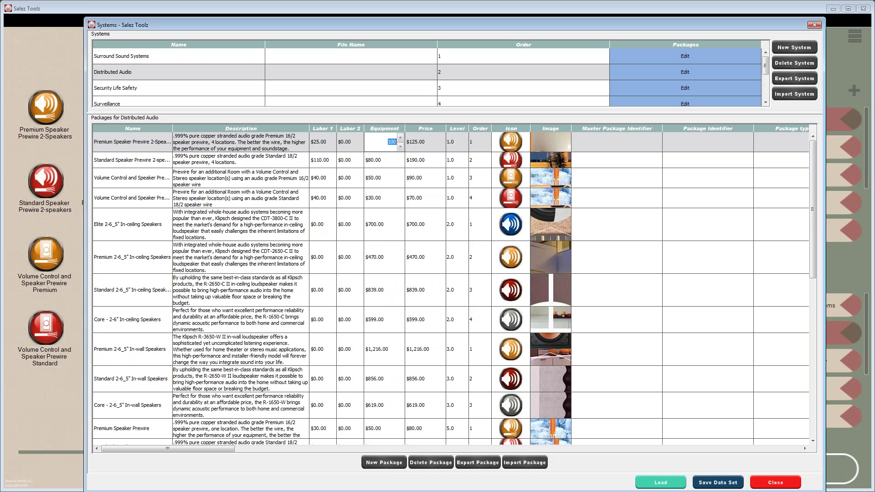
{"action": "type", "text": "050"}
{"action": "key", "text": "Return"}
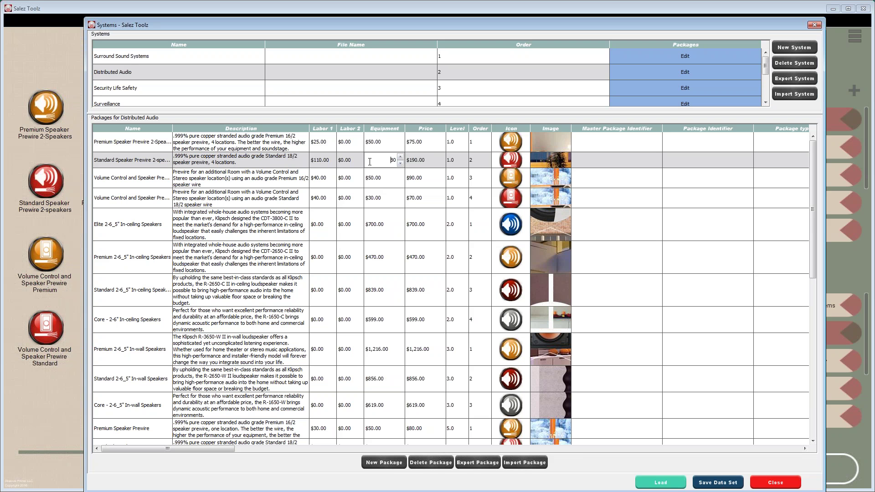
- Set Standard Speaker Prewire to $25 labor and $35 equipment, then list Security Life Safety packages
{"action": "left_click", "coordinate": [323, 161]}
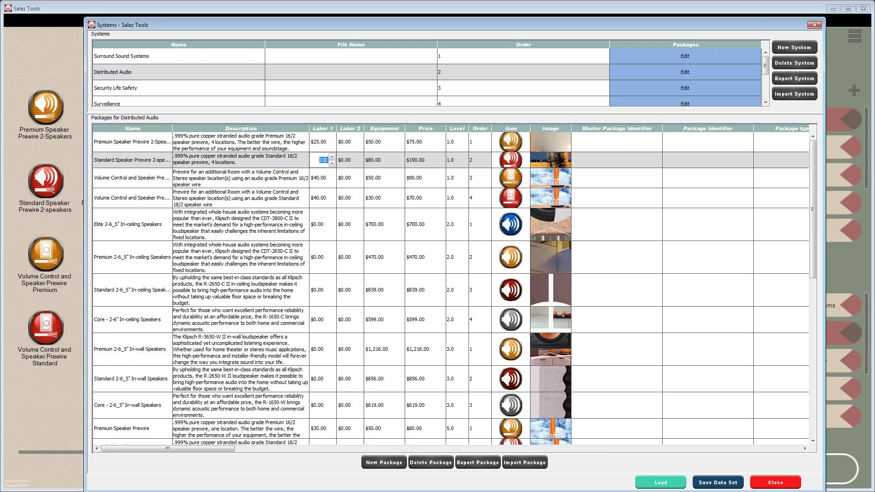
{"action": "type", "text": "25"}
{"action": "left_click", "coordinate": [391, 160]}
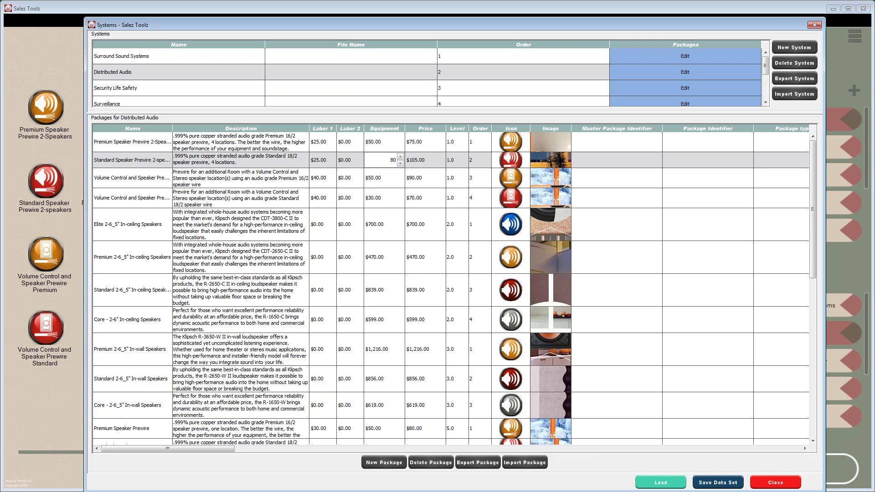
{"action": "double_click", "coordinate": [393, 160]}
{"action": "type", "text": "35"}
{"action": "left_click", "coordinate": [392, 177]}
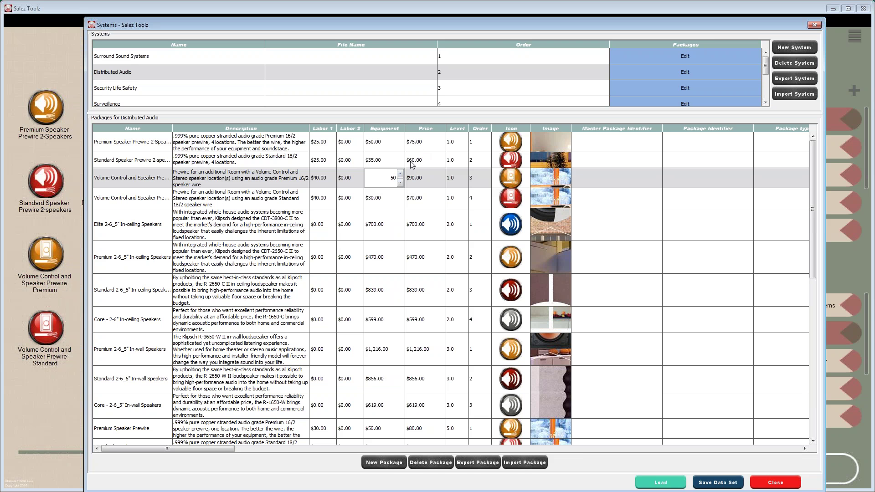
{"action": "left_click", "coordinate": [325, 182]}
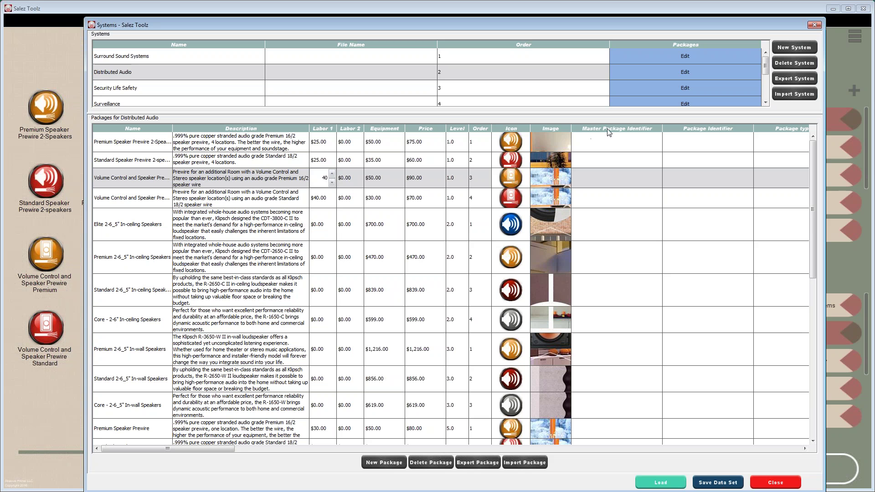
{"action": "left_click", "coordinate": [682, 87]}
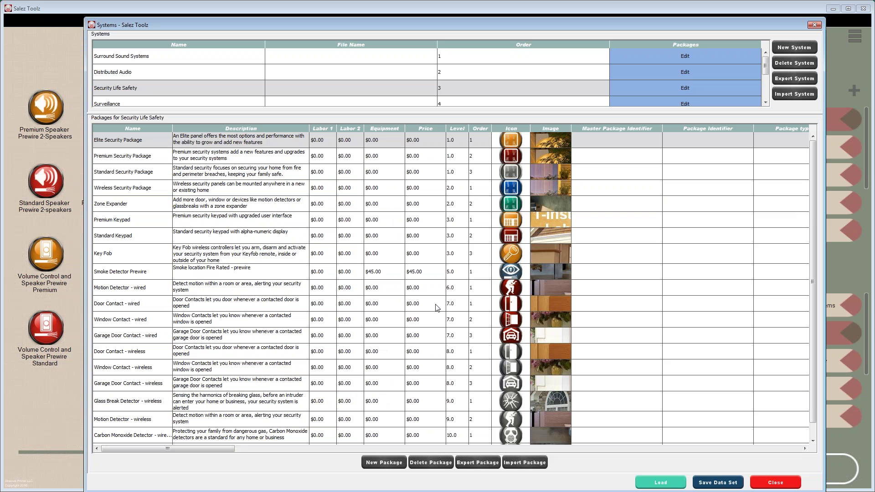
- Price Door Contact - wired at $25 Labor 1, $10 Labor 2 and $15 equipment
{"action": "left_click", "coordinate": [326, 304]}
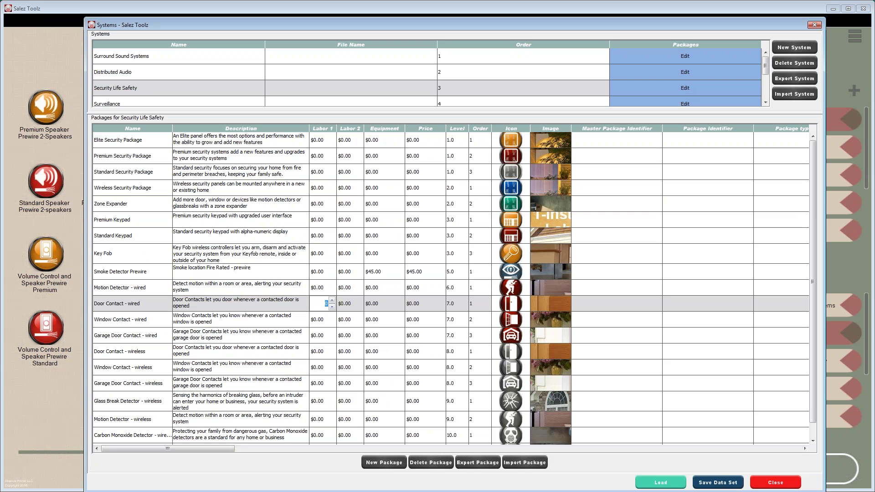
{"action": "type", "text": "25"}
{"action": "left_click", "coordinate": [354, 304]}
{"action": "double_click", "coordinate": [355, 304]}
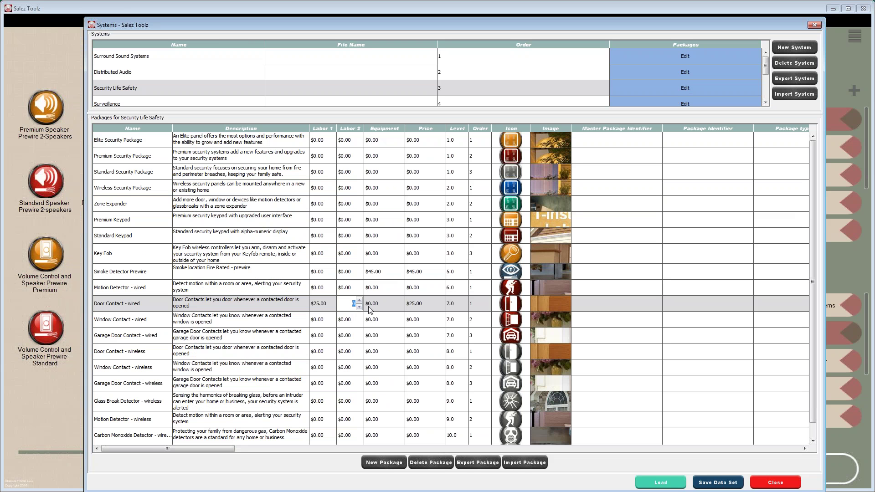
{"action": "type", "text": "10"}
{"action": "left_click", "coordinate": [394, 304]}
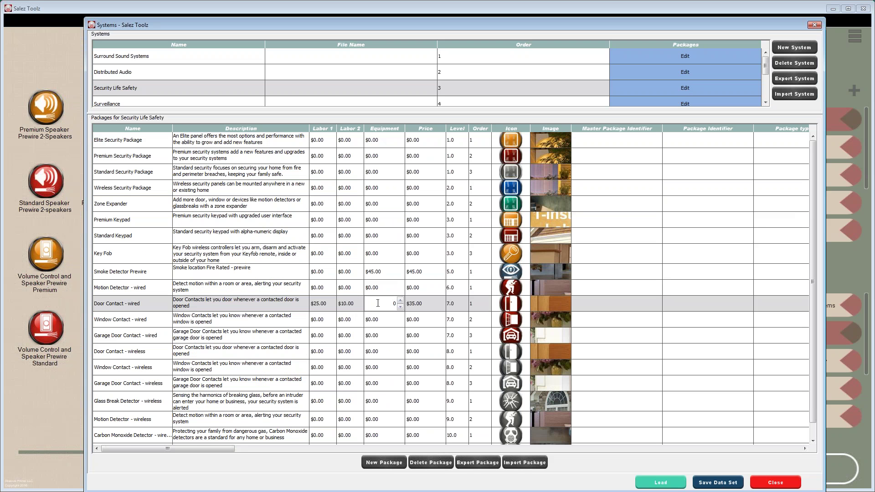
{"action": "double_click", "coordinate": [395, 304]}
{"action": "type", "text": "15"}
{"action": "left_click", "coordinate": [395, 320]}
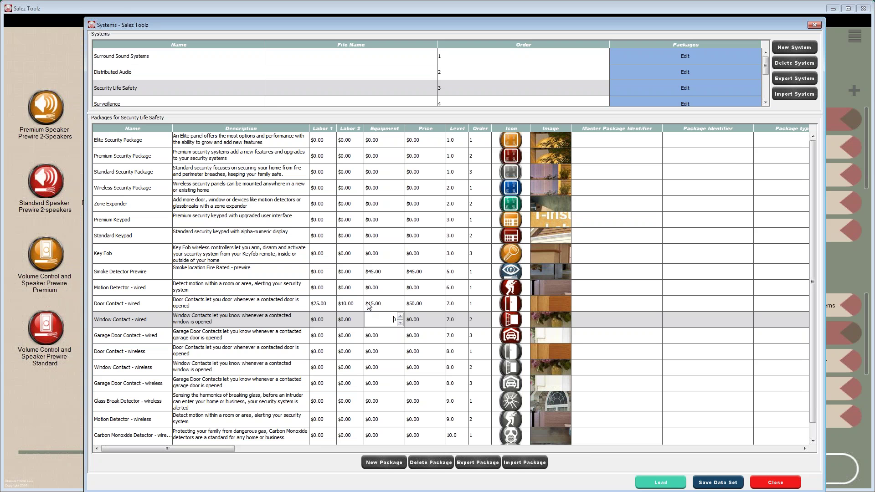
- Price Window Contact - wired at $25 Labor 1, $10 Labor 2 and $15 equipment
{"action": "left_click", "coordinate": [319, 320]}
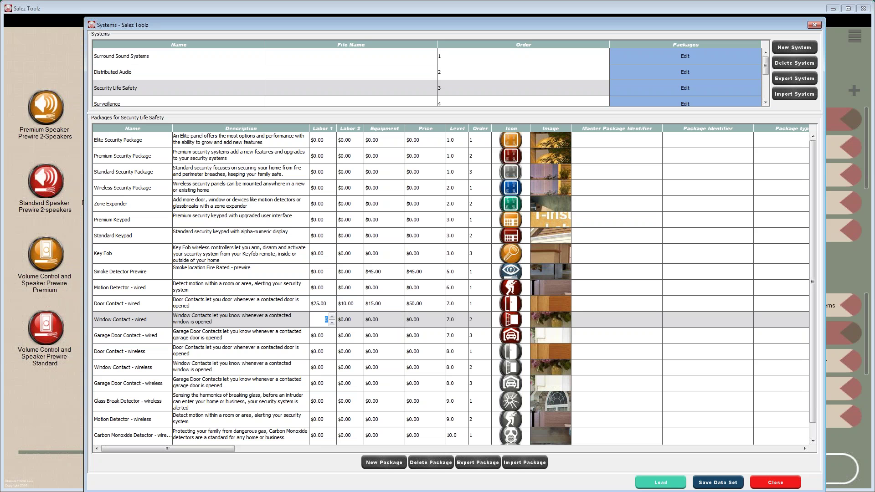
{"action": "type", "text": "25"}
{"action": "key", "text": "Tab"}
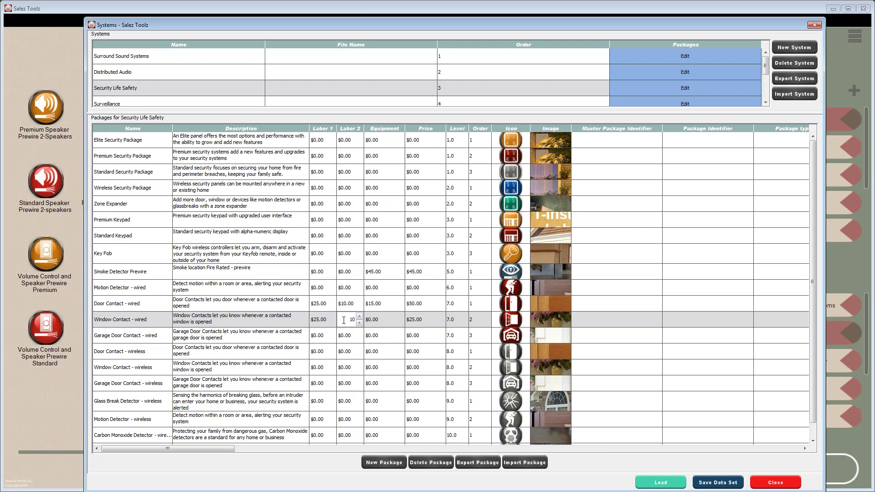
{"action": "type", "text": "10"}
{"action": "key", "text": "Tab"}
{"action": "type", "text": "15"}
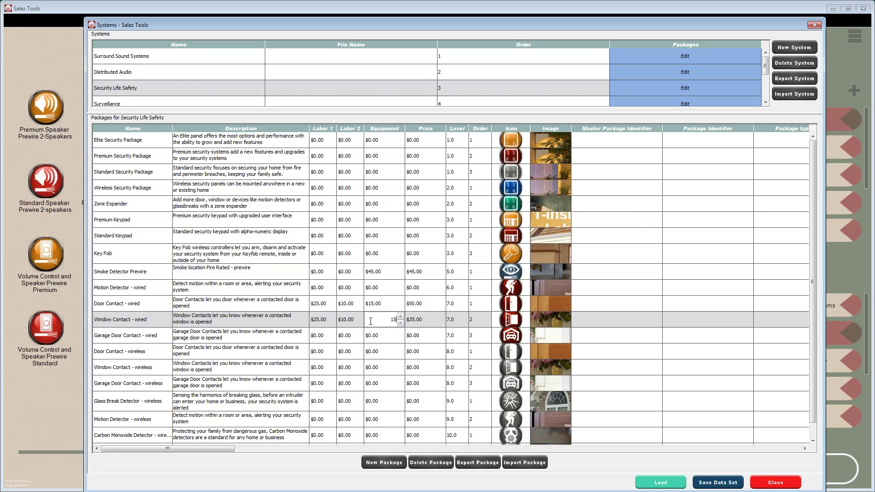
{"action": "left_click", "coordinate": [393, 336]}
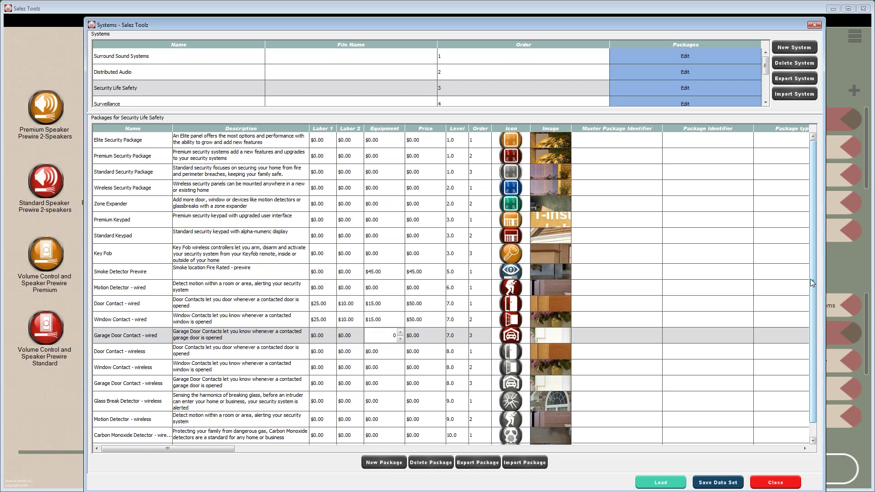
- Set the Carbon Monoxide Detector row to $25 Labor 1, $10 Labor 2 and $130 equipment
{"action": "scroll", "coordinate": [810, 280], "scroll_direction": "down", "scroll_amount": 1}
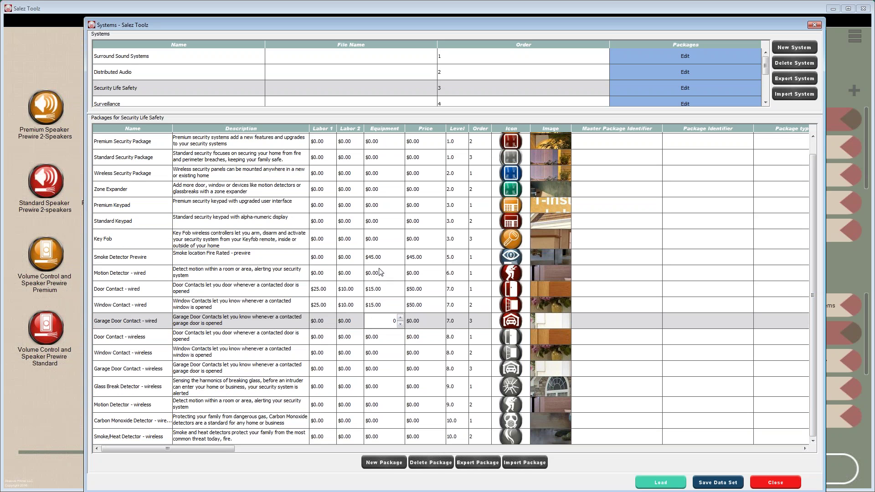
{"action": "left_click", "coordinate": [415, 291]}
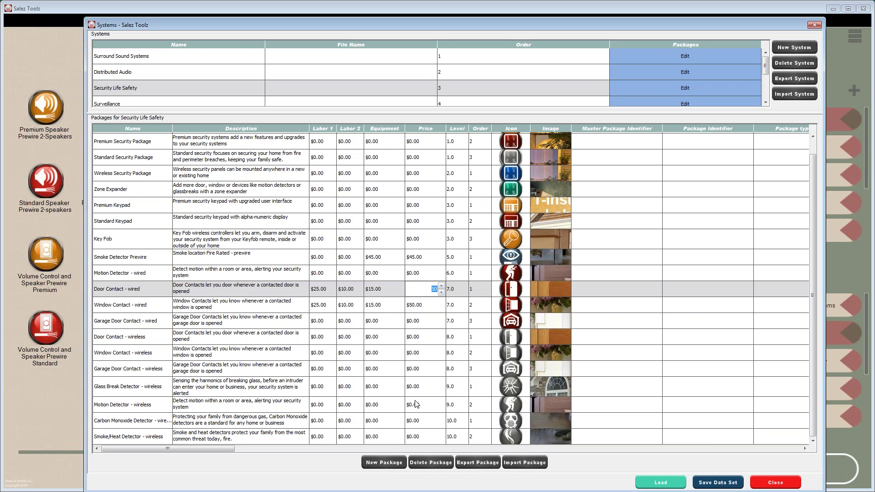
{"action": "left_click", "coordinate": [435, 420]}
{"action": "left_click", "coordinate": [327, 422]}
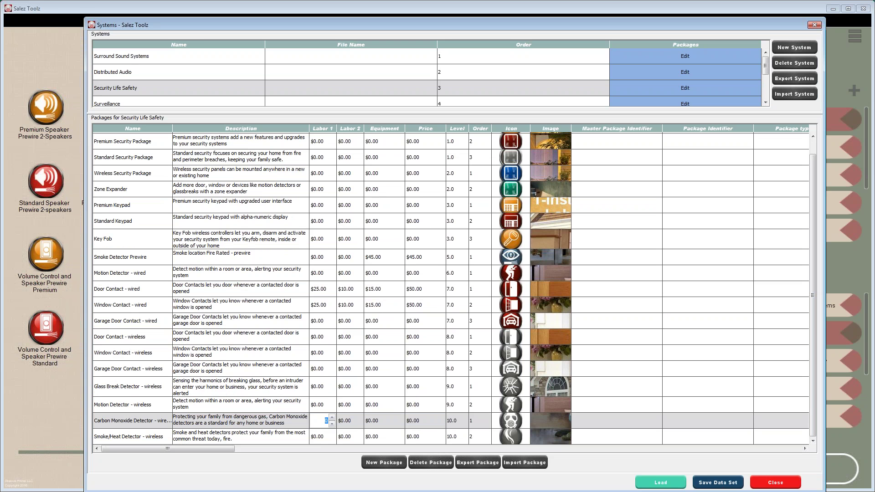
{"action": "type", "text": "25"}
{"action": "left_click", "coordinate": [350, 421]}
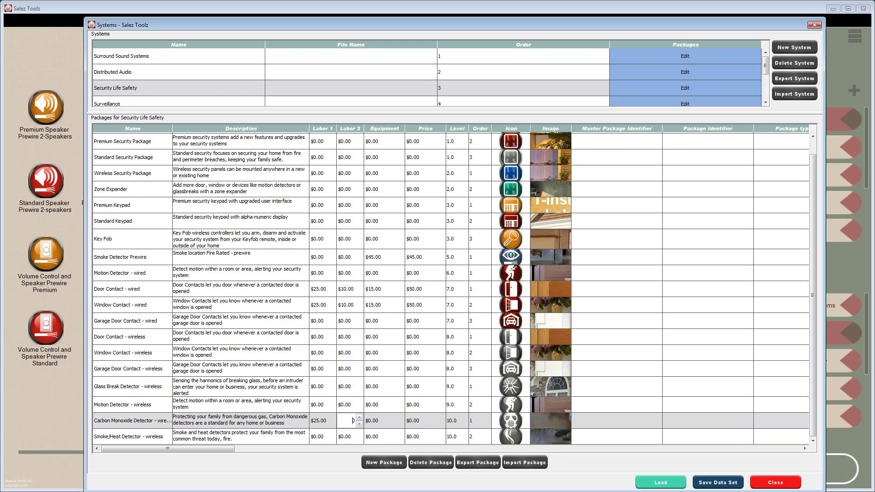
{"action": "type", "text": "10"}
{"action": "left_click", "coordinate": [379, 421]}
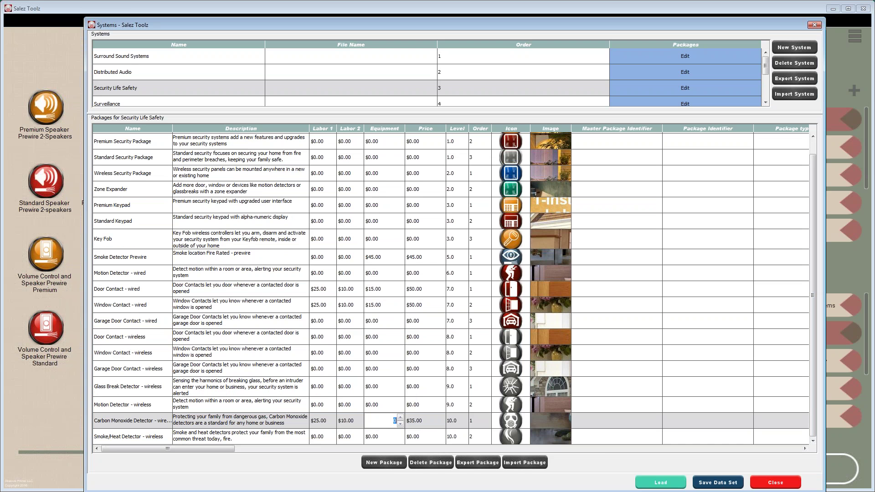
{"action": "type", "text": "130"}
{"action": "left_click", "coordinate": [393, 405]}
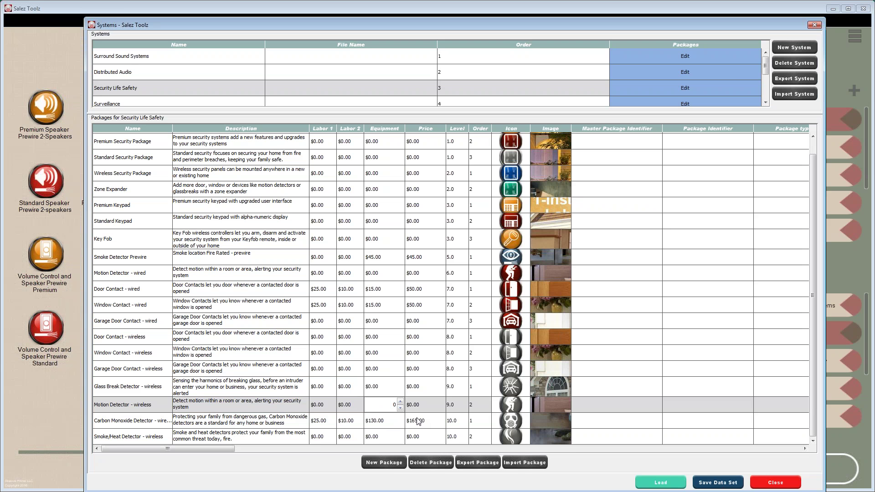
- Add two blank New Packages, close the Systems window and reopen Security Life Safety's devices
{"action": "left_click", "coordinate": [381, 463]}
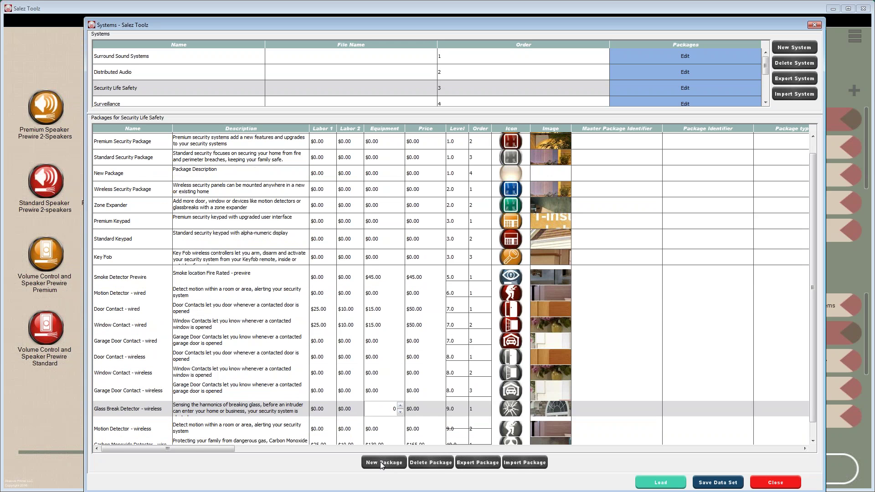
{"action": "left_click", "coordinate": [381, 463]}
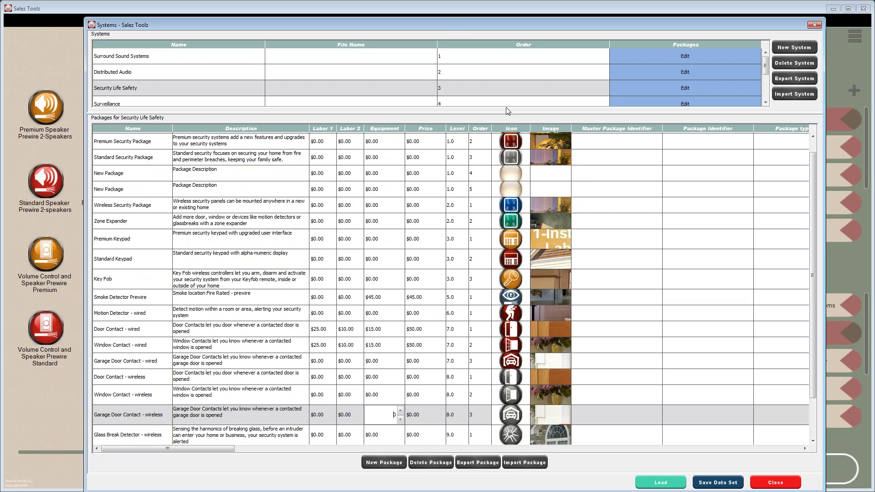
{"action": "left_click", "coordinate": [815, 25]}
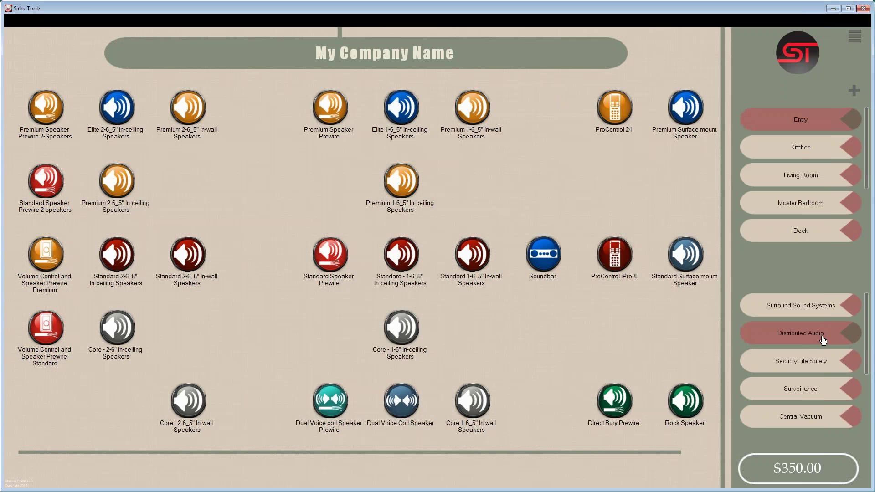
{"action": "left_click", "coordinate": [807, 363]}
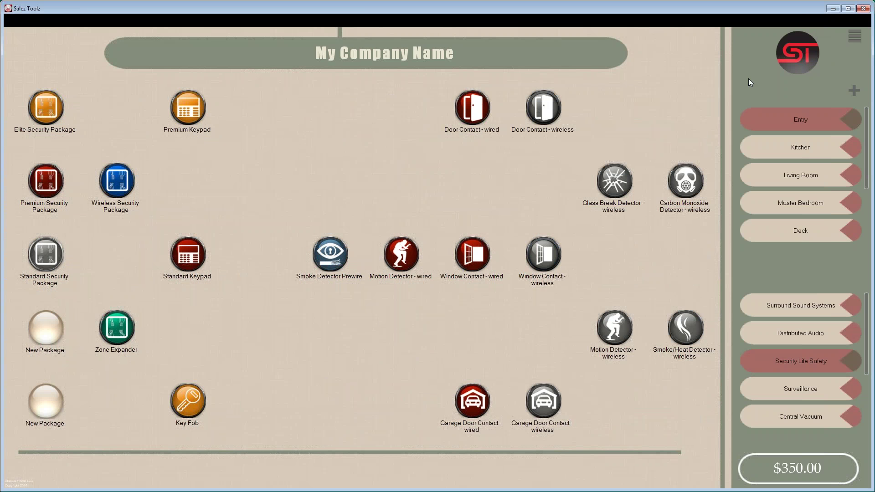
- Reopen the Systems editor from the main menu and list the Security Life Safety packages
{"action": "left_click", "coordinate": [854, 38]}
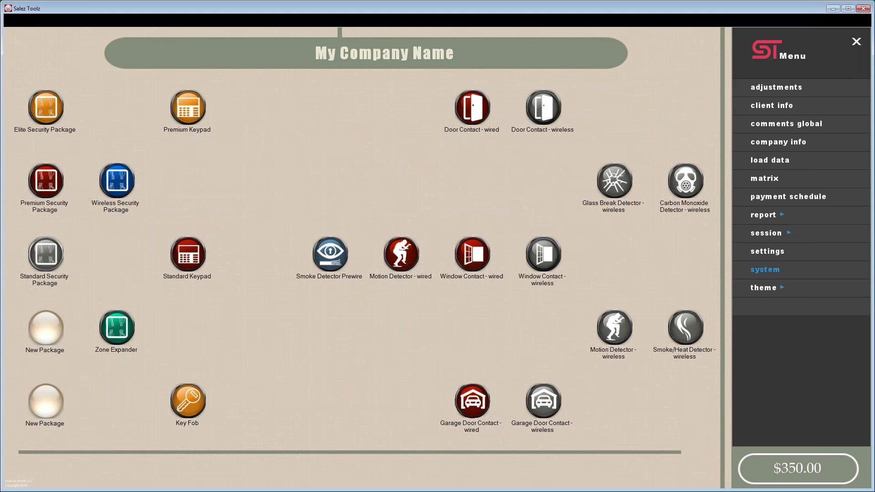
{"action": "left_click", "coordinate": [769, 271]}
{"action": "left_click_drag", "start_coordinate": [371, 6], "coordinate": [415, 10]}
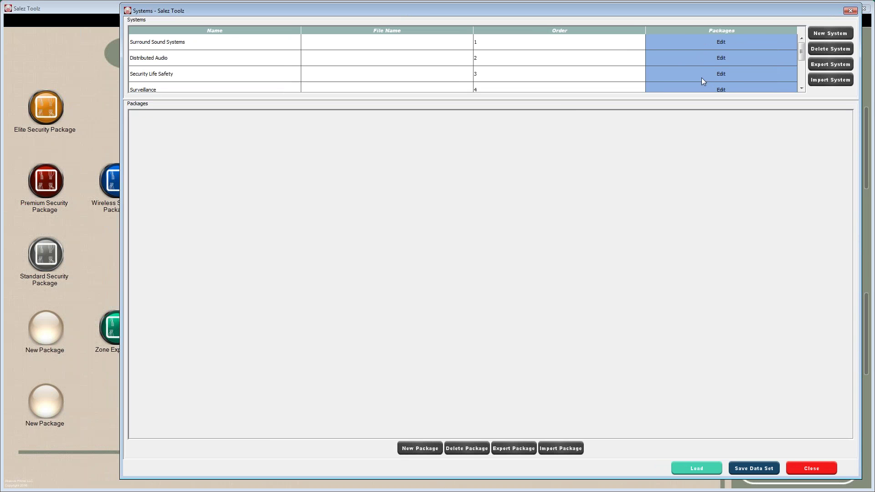
{"action": "left_click", "coordinate": [721, 74]}
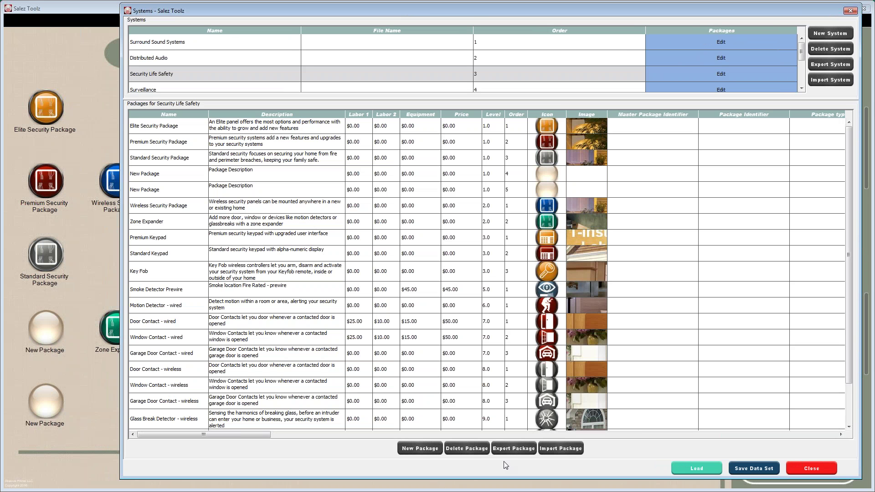
- Add more blank New Packages, bringing Security Life Safety to six, and close the editor
{"action": "left_click", "coordinate": [420, 449]}
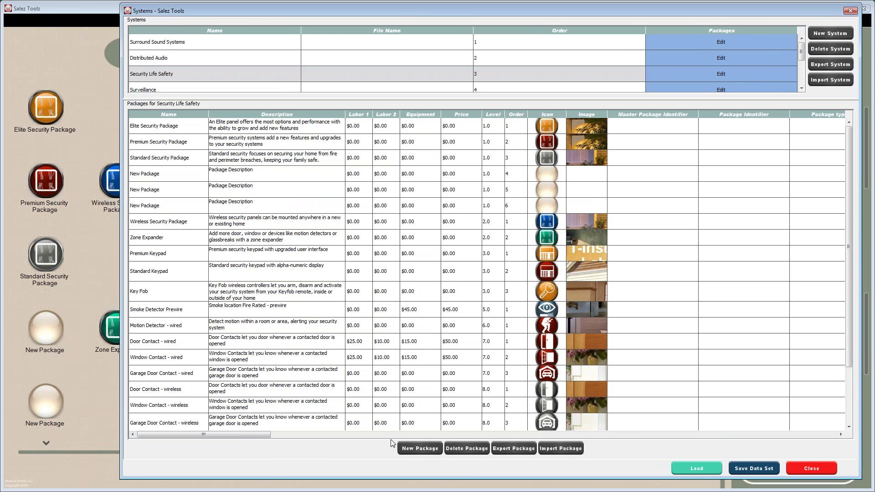
{"action": "left_click", "coordinate": [420, 448]}
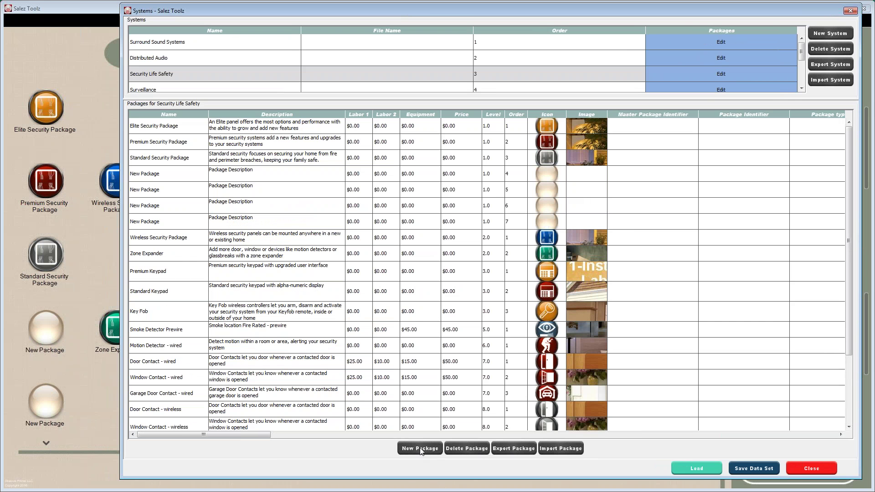
{"action": "left_click", "coordinate": [420, 448]}
{"action": "left_click", "coordinate": [419, 449]}
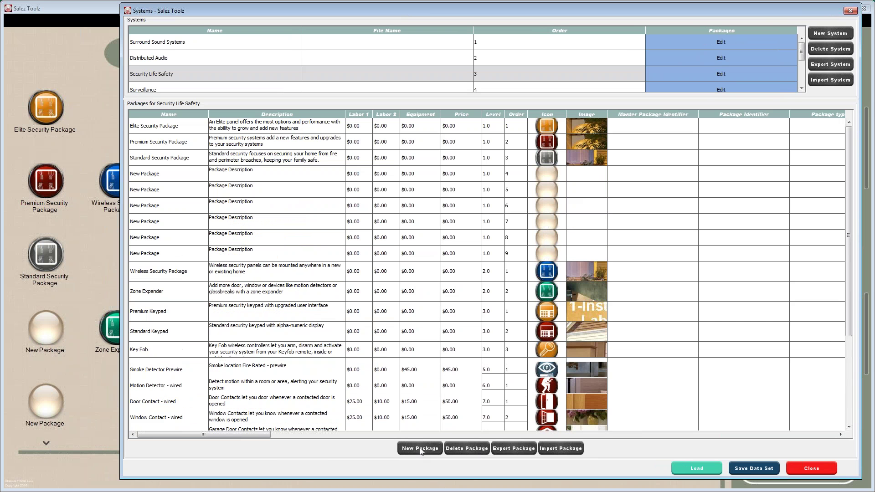
{"action": "left_click", "coordinate": [811, 470]}
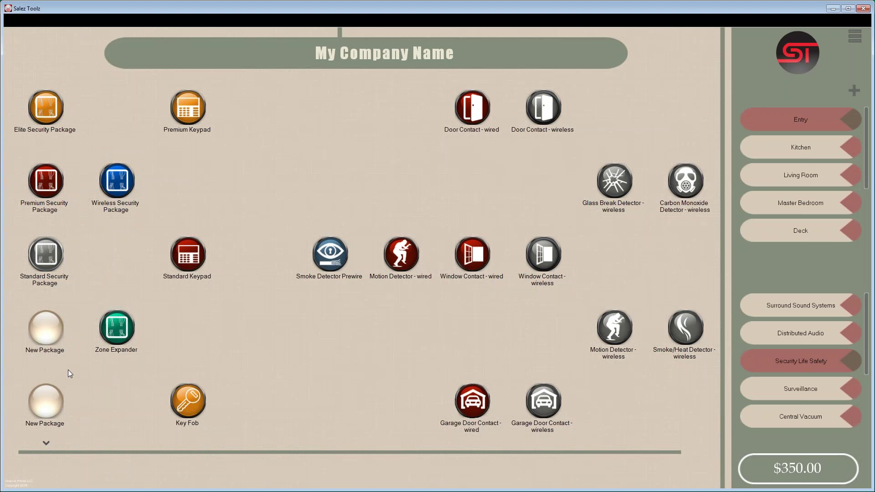
{"action": "scroll", "coordinate": [73, 274], "scroll_direction": "down", "scroll_amount": 4}
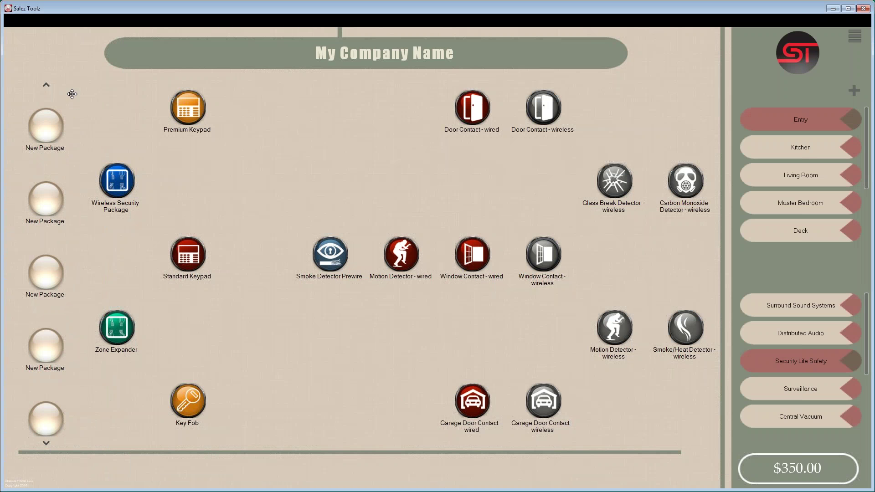
{"action": "scroll", "coordinate": [46, 264], "scroll_direction": "up", "scroll_amount": 4}
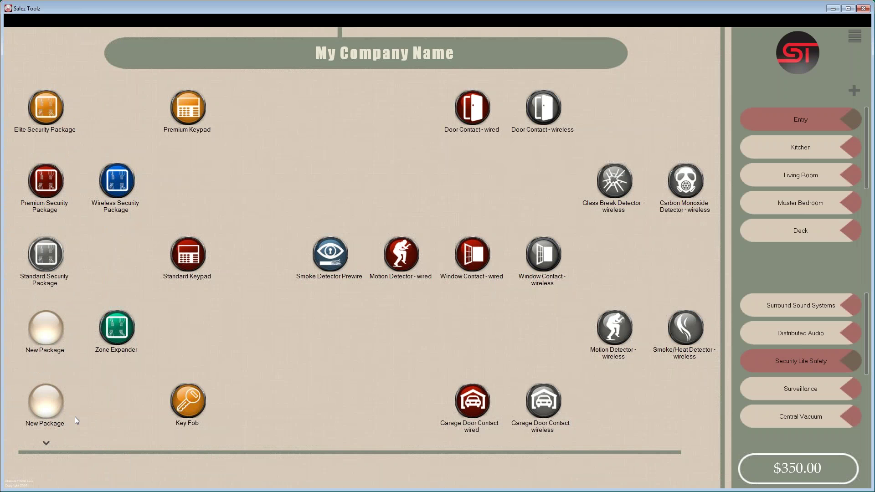
{"action": "left_click_drag", "start_coordinate": [78, 377], "coordinate": [73, 348]}
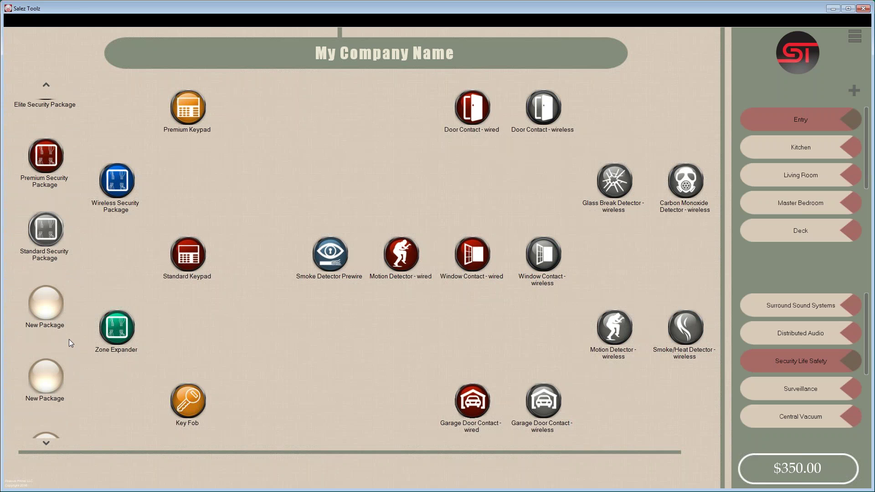
{"action": "left_click_drag", "start_coordinate": [72, 348], "coordinate": [69, 393]}
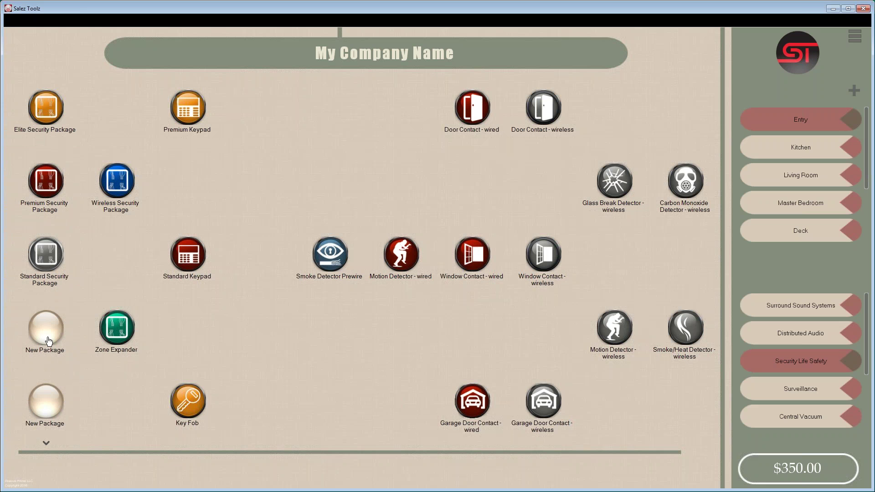
- Review the Wireless Security Package and Zone Expander details
{"action": "left_click", "coordinate": [119, 185]}
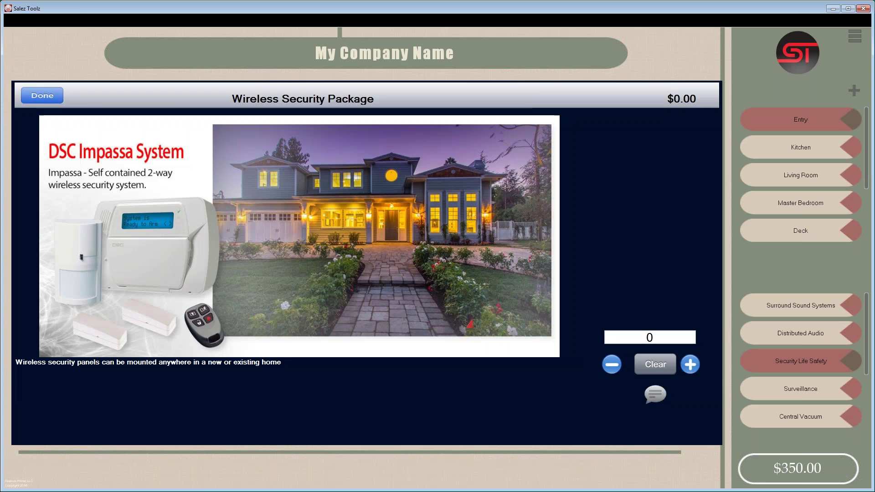
{"action": "left_click", "coordinate": [44, 97]}
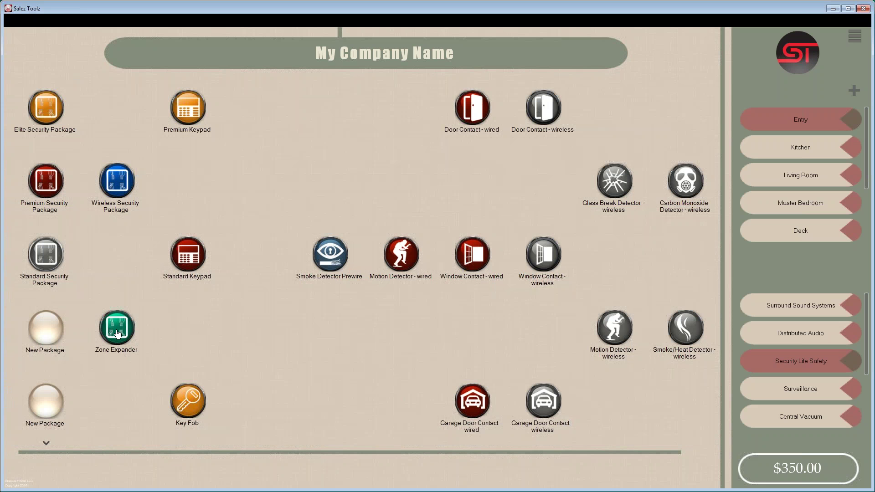
{"action": "left_click", "coordinate": [118, 333]}
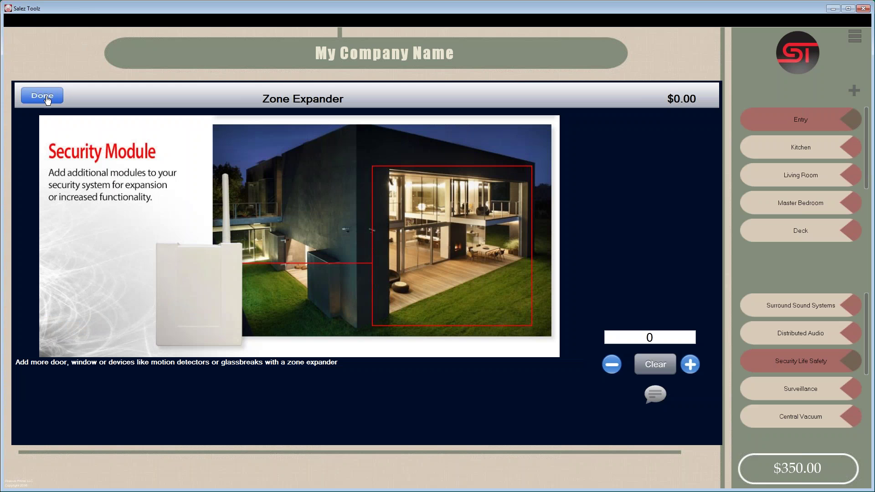
{"action": "left_click", "coordinate": [48, 98]}
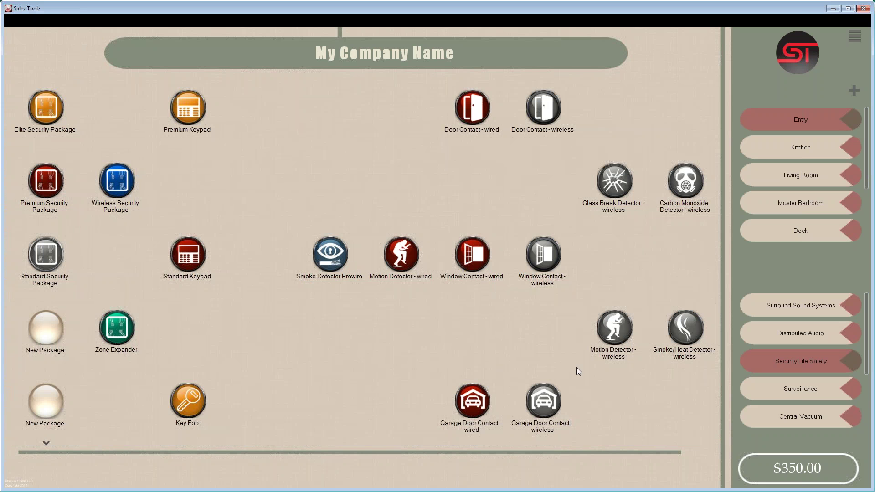
- Add two wireless Garage Door Contacts to the quote
{"action": "left_click", "coordinate": [541, 413]}
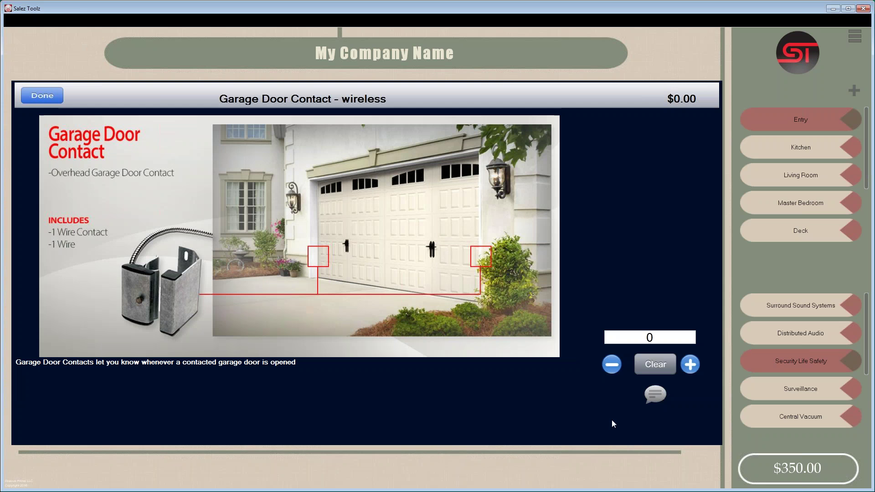
{"action": "left_click", "coordinate": [690, 367]}
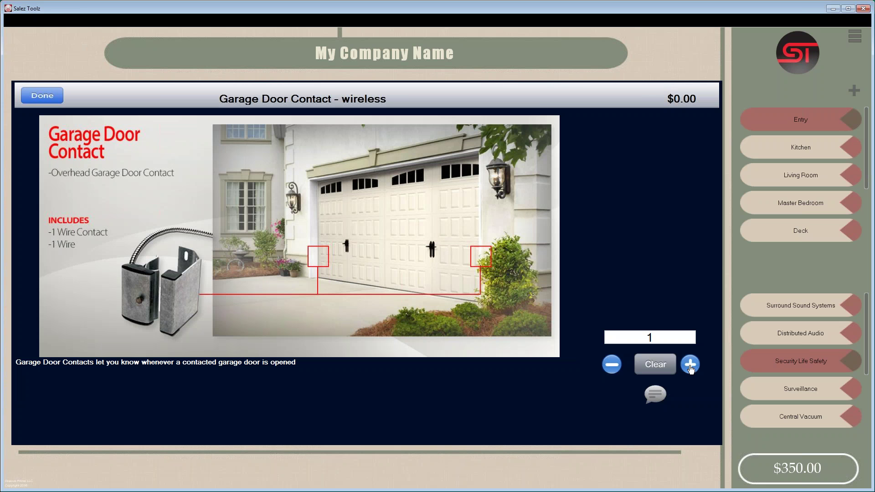
{"action": "left_click", "coordinate": [691, 365]}
{"action": "left_click", "coordinate": [53, 100]}
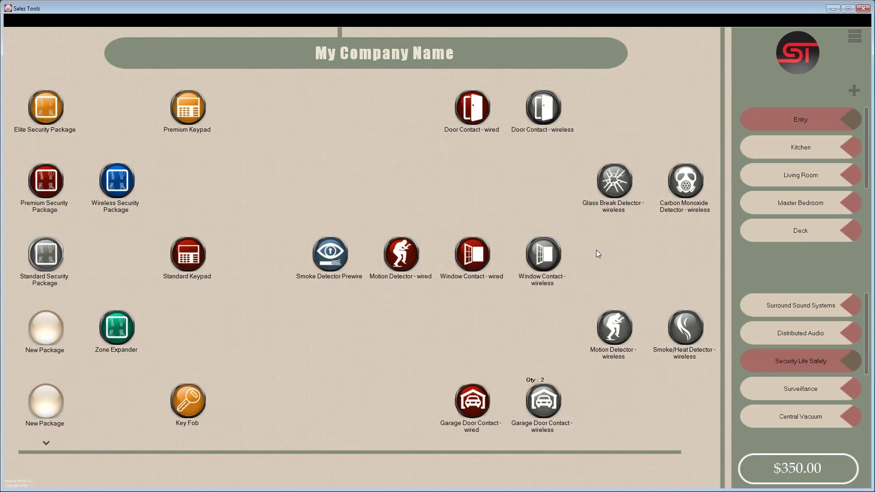
{"action": "left_click", "coordinate": [855, 37]}
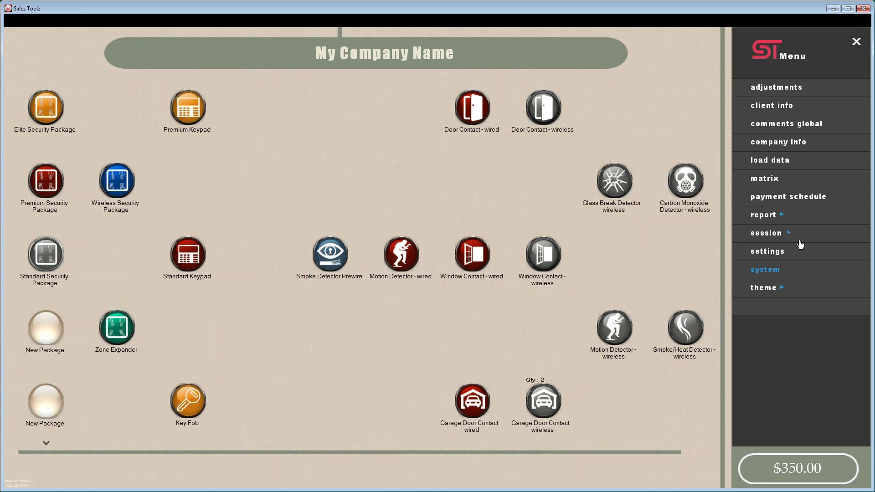
- Reopen the Systems editor on Security Life Safety and start picking the first New Package's icon
{"action": "left_click", "coordinate": [774, 273]}
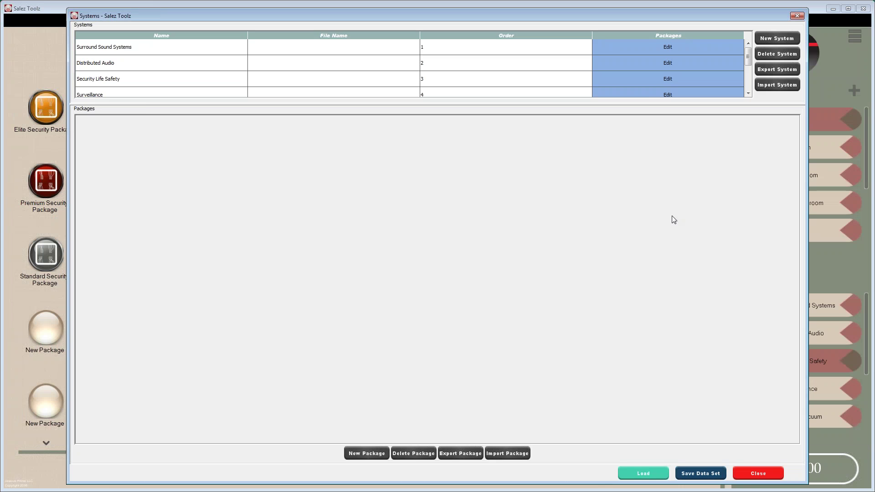
{"action": "left_click", "coordinate": [661, 74]}
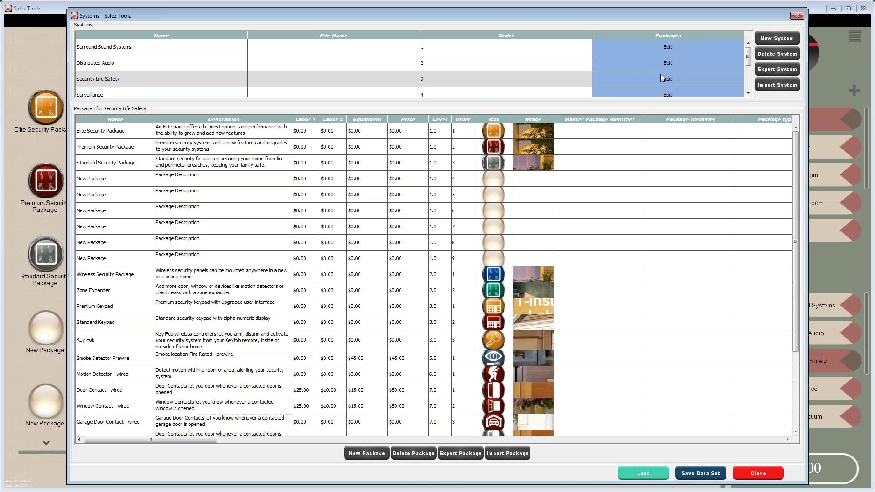
{"action": "left_click", "coordinate": [497, 178]}
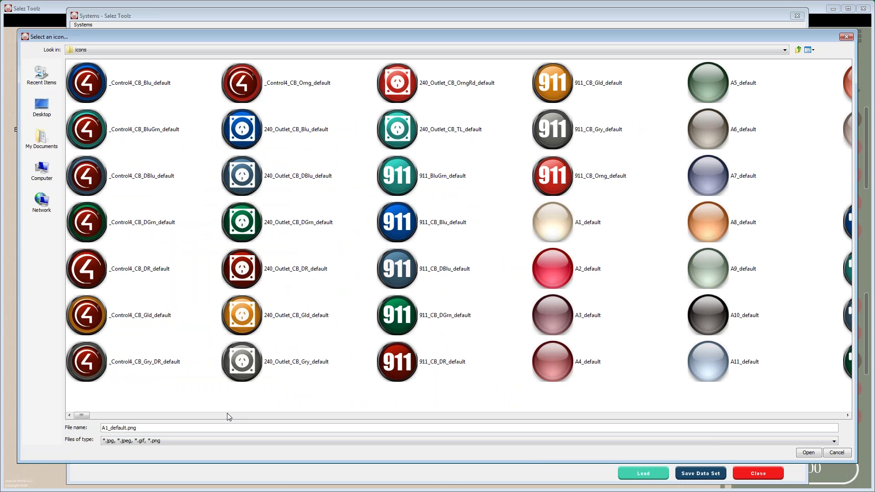
- Assign SI_ScrnTn_CB_Gld_default to the first New Package and Alarm_CB_DR to the second
{"action": "left_click_drag", "start_coordinate": [82, 415], "coordinate": [88, 414]}
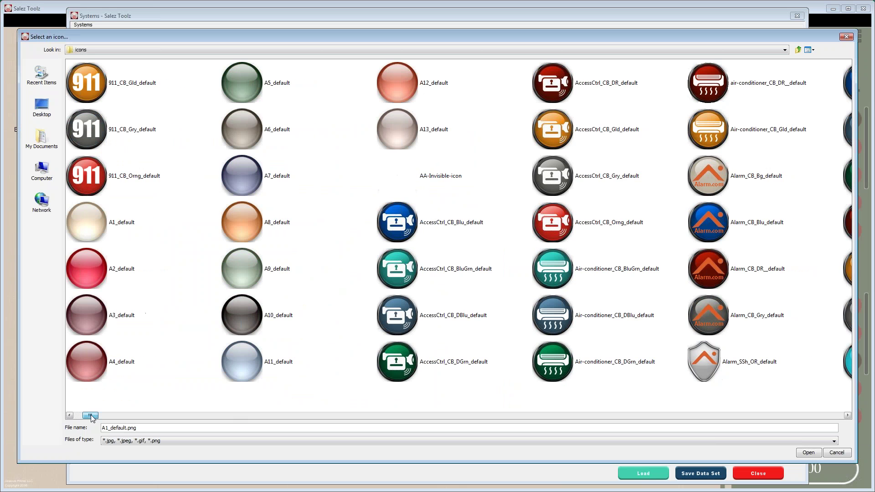
{"action": "left_click", "coordinate": [104, 416]}
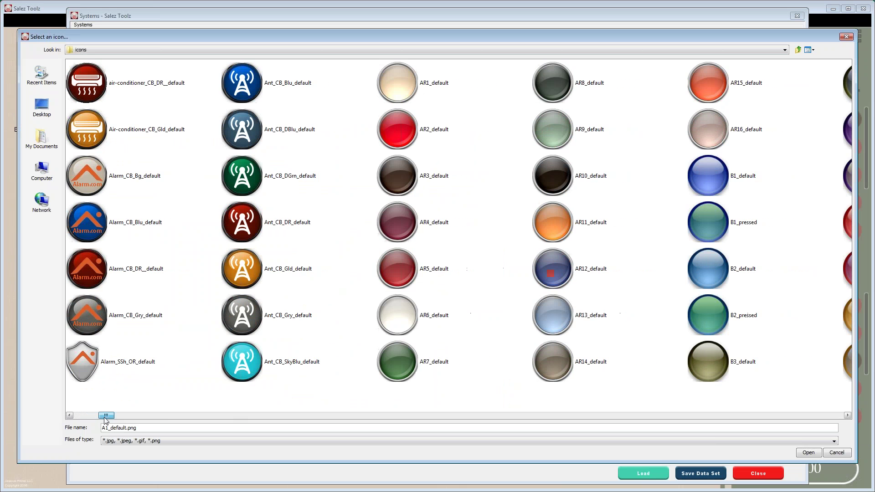
{"action": "left_click_drag", "start_coordinate": [105, 418], "coordinate": [389, 419]}
{"action": "scroll", "coordinate": [395, 418], "scroll_direction": "right", "scroll_amount": 10}
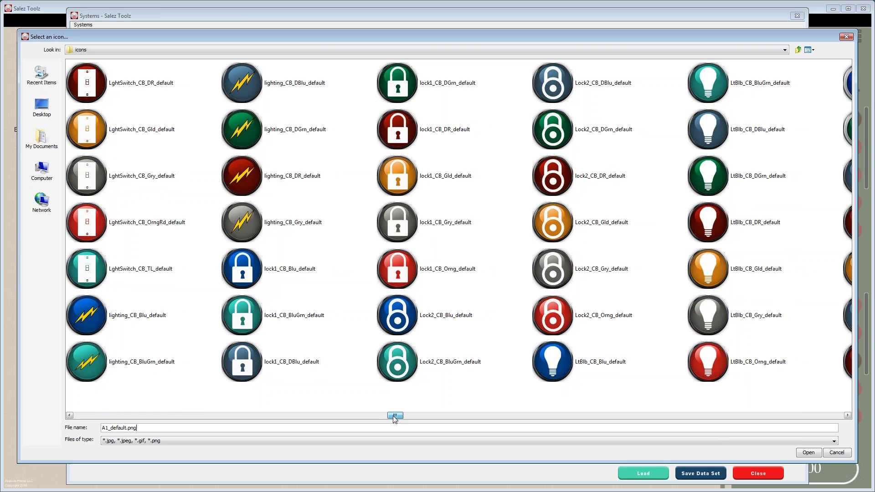
{"action": "left_click_drag", "start_coordinate": [446, 416], "coordinate": [473, 415]}
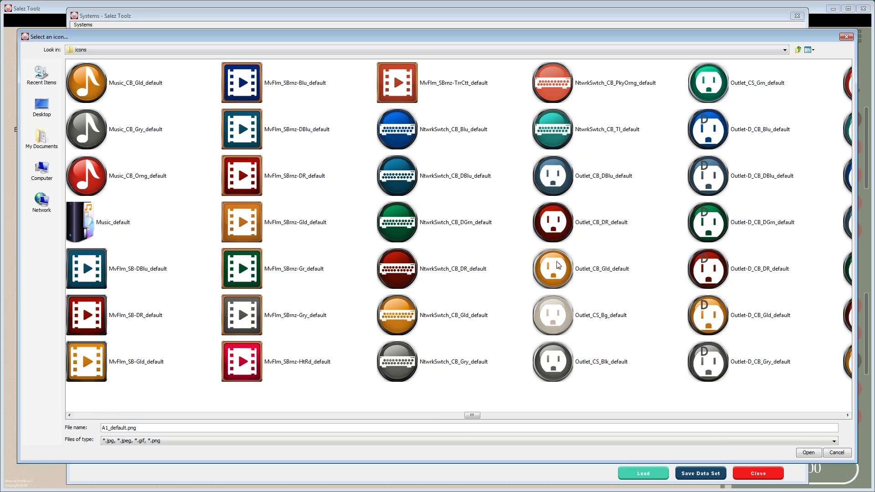
{"action": "left_click_drag", "start_coordinate": [472, 417], "coordinate": [547, 419]}
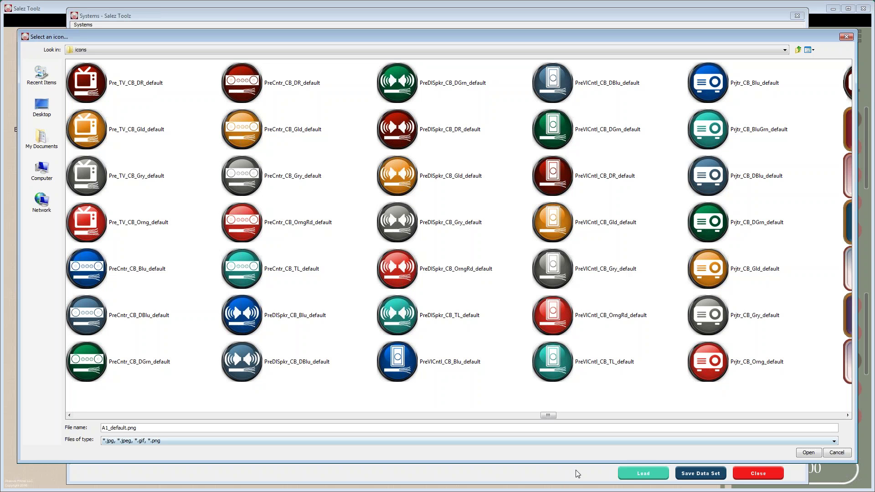
{"action": "left_click_drag", "start_coordinate": [551, 418], "coordinate": [688, 412]}
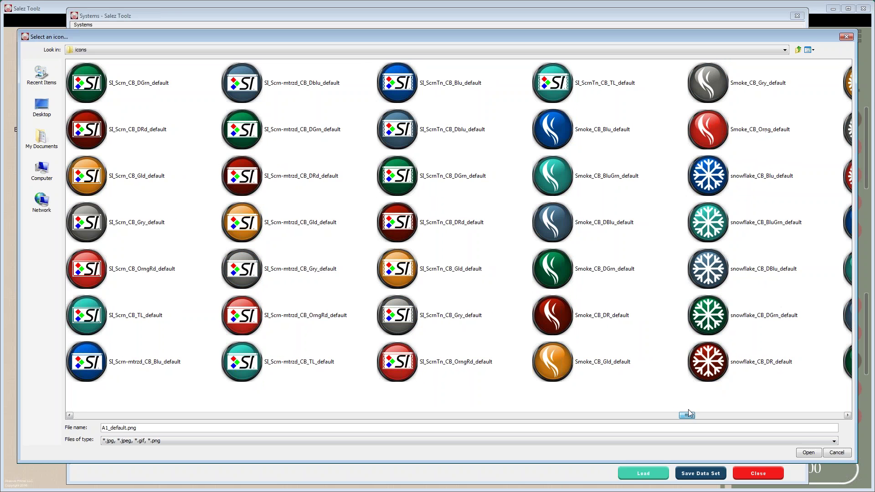
{"action": "double_click", "coordinate": [403, 269]}
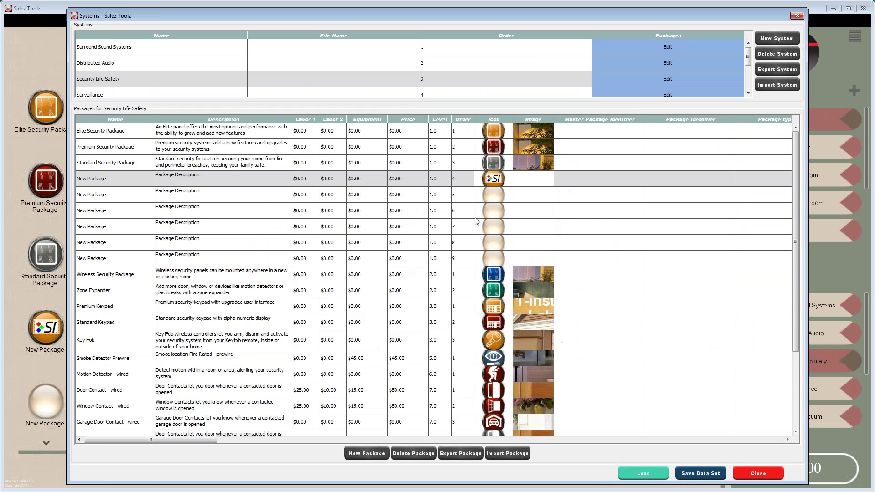
{"action": "double_click", "coordinate": [495, 199]}
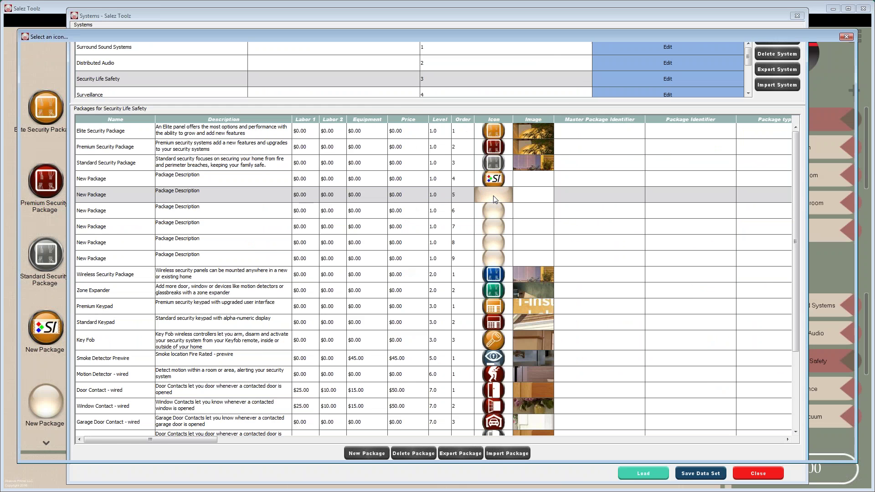
{"action": "double_click", "coordinate": [703, 261]}
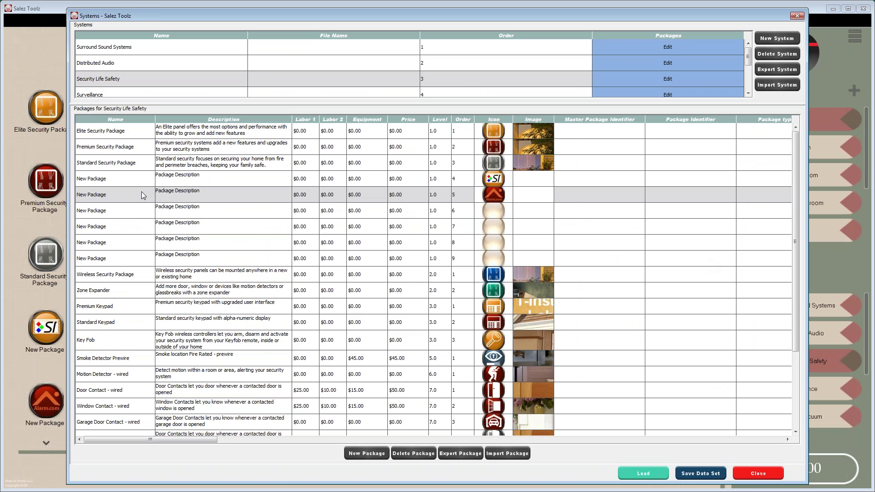
- Rename the first New Package to 133" Screen, described as 'Custom Home Theater Screen'
{"action": "left_click", "coordinate": [121, 181]}
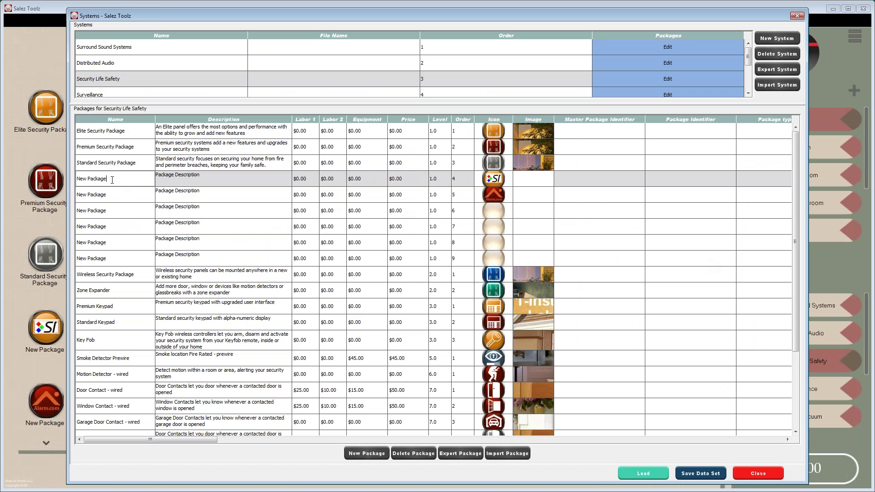
{"action": "left_click_drag", "start_coordinate": [112, 179], "coordinate": [70, 176]}
{"action": "type", "text": "133\" Screen"}
{"action": "key", "text": "Return"}
{"action": "key", "text": "Tab"}
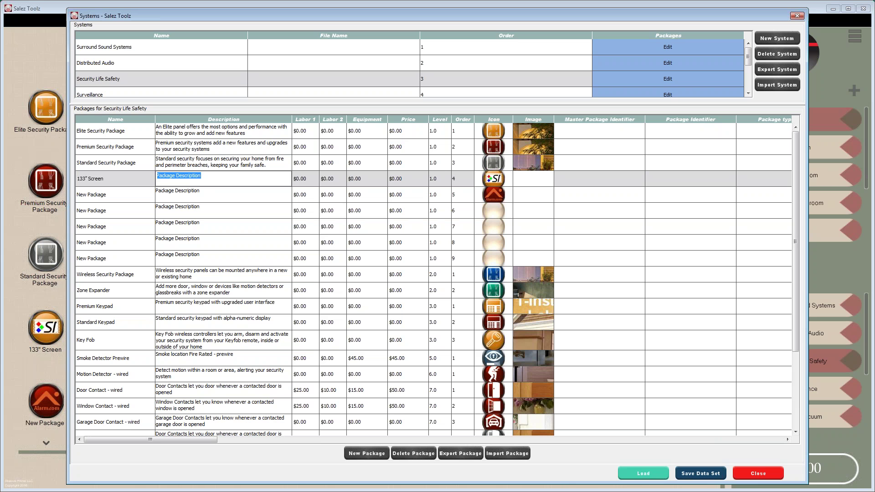
{"action": "type", "text": "Custom Home Theater Screen"}
{"action": "left_click", "coordinate": [308, 179]}
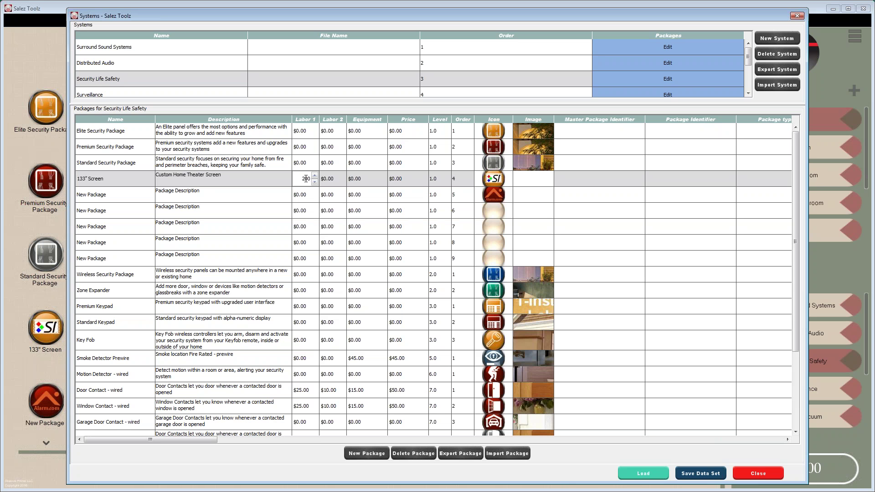
- Price the 133" Screen at $200 Labor 1, $100 Labor 2 and $6,000 equipment, then close
{"action": "left_click", "coordinate": [335, 179]}
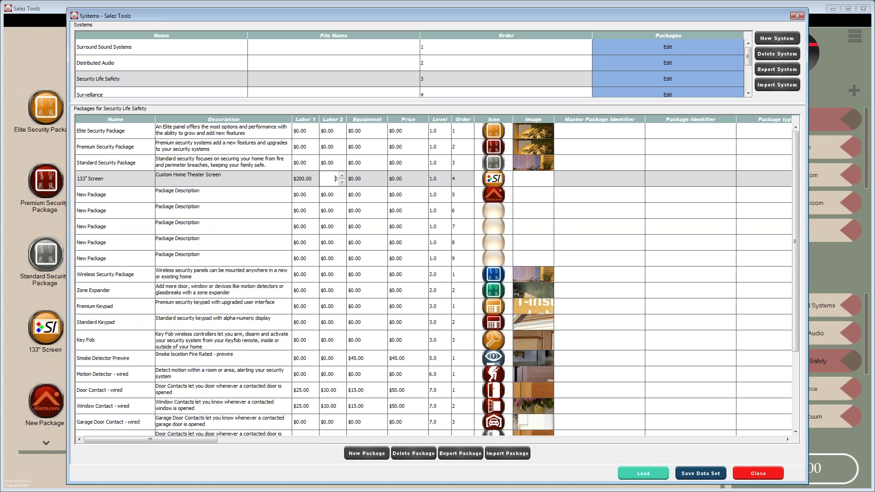
{"action": "left_click_drag", "start_coordinate": [329, 180], "coordinate": [342, 179]}
{"action": "type", "text": "100"}
{"action": "left_click", "coordinate": [376, 179]}
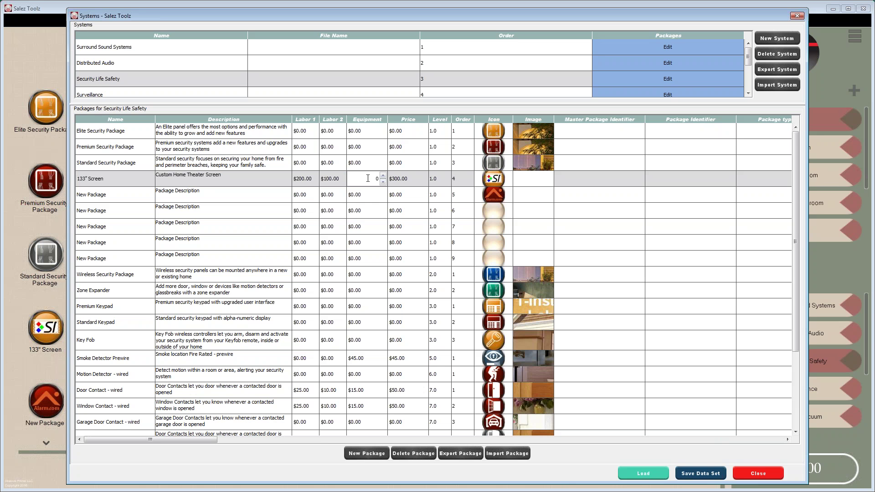
{"action": "left_click_drag", "start_coordinate": [368, 178], "coordinate": [382, 179]}
{"action": "type", "text": "6000"}
{"action": "left_click", "coordinate": [376, 195]}
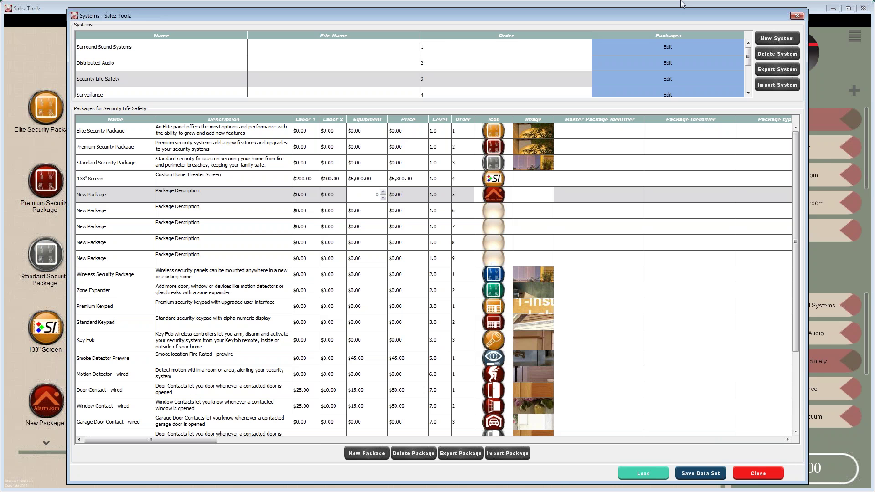
{"action": "left_click", "coordinate": [797, 16]}
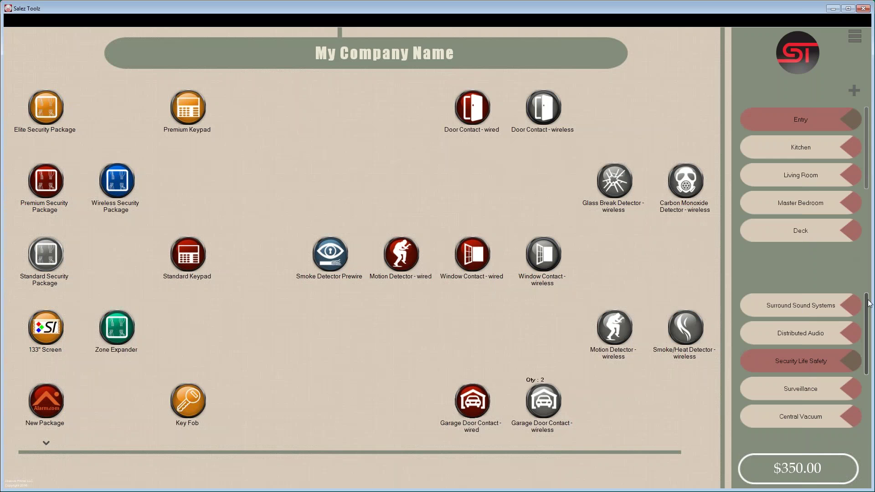
- Load System Integration Control4 2-16-16.data through the Data Manager
{"action": "left_click", "coordinate": [855, 37]}
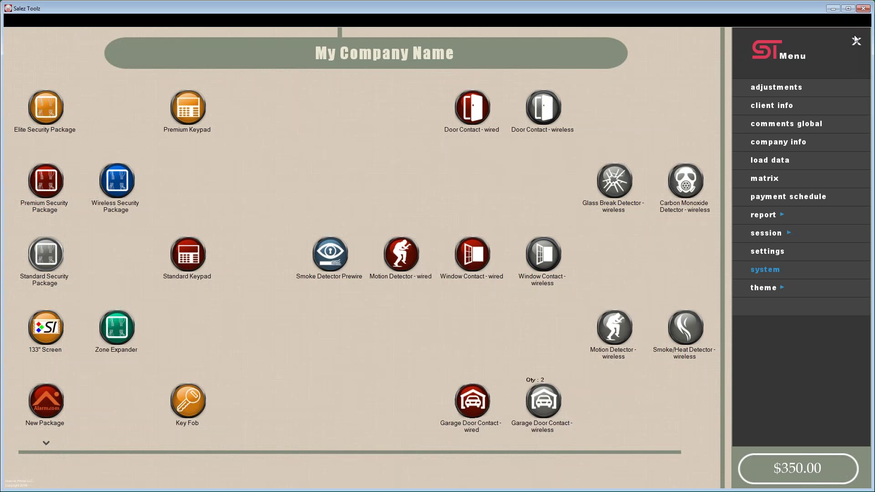
{"action": "left_click", "coordinate": [780, 160]}
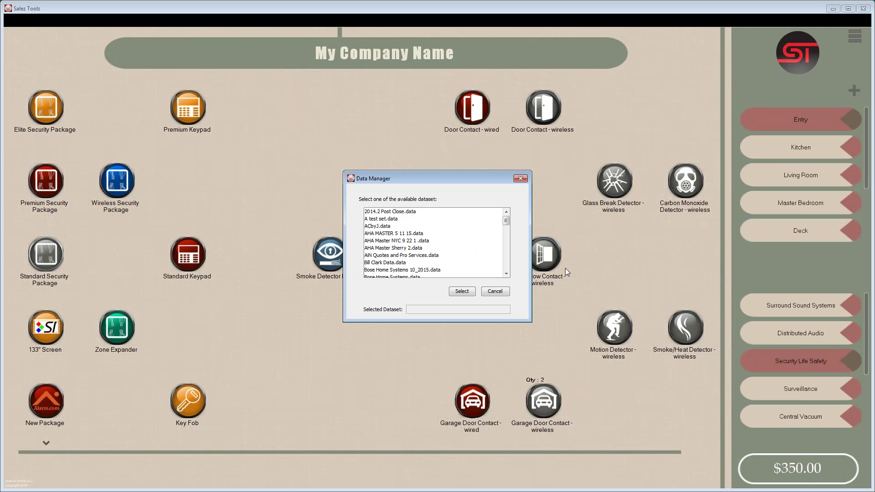
{"action": "left_click_drag", "start_coordinate": [506, 220], "coordinate": [506, 258]}
{"action": "left_click", "coordinate": [433, 248]}
{"action": "left_click", "coordinate": [466, 291]}
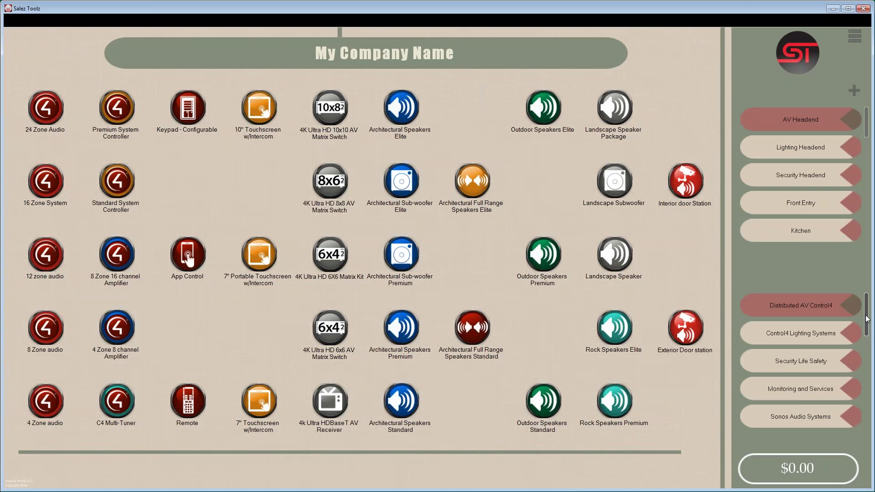
- Review the Sonos Play 1 details under Sonos Audio Systems
{"action": "scroll", "coordinate": [867, 318], "scroll_direction": "down", "scroll_amount": 2}
{"action": "left_click", "coordinate": [803, 368]}
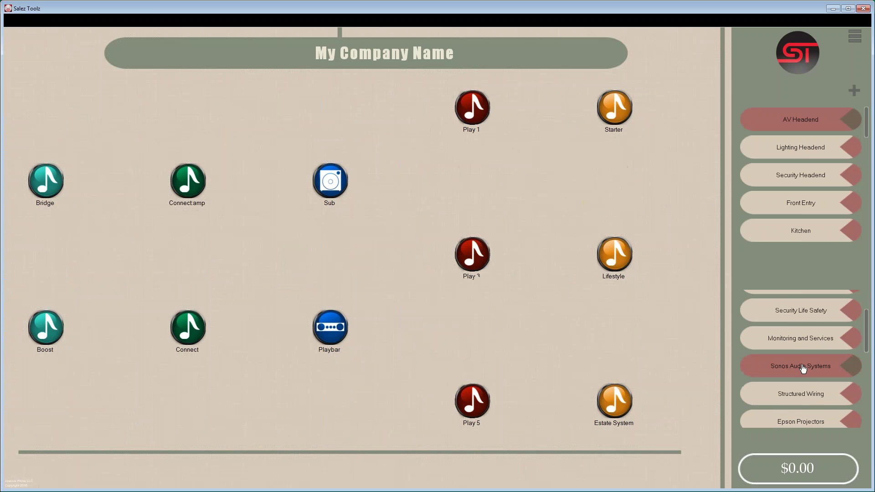
{"action": "left_click", "coordinate": [479, 120]}
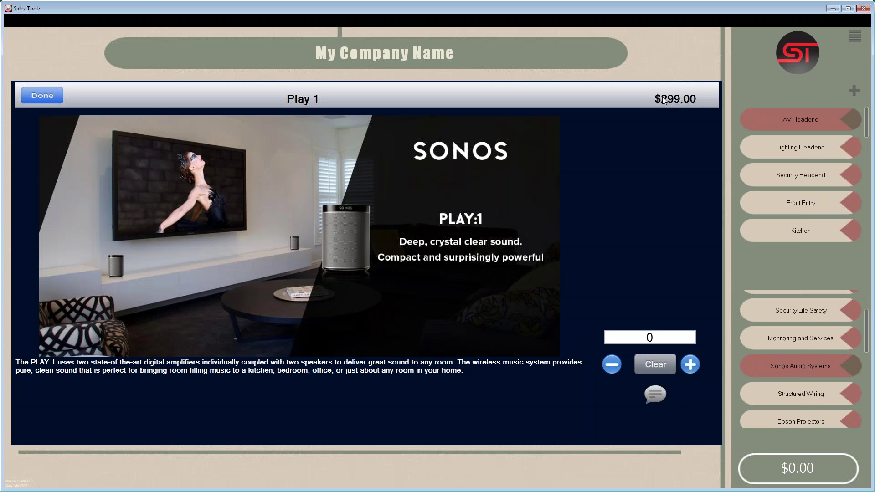
{"action": "left_click", "coordinate": [43, 96]}
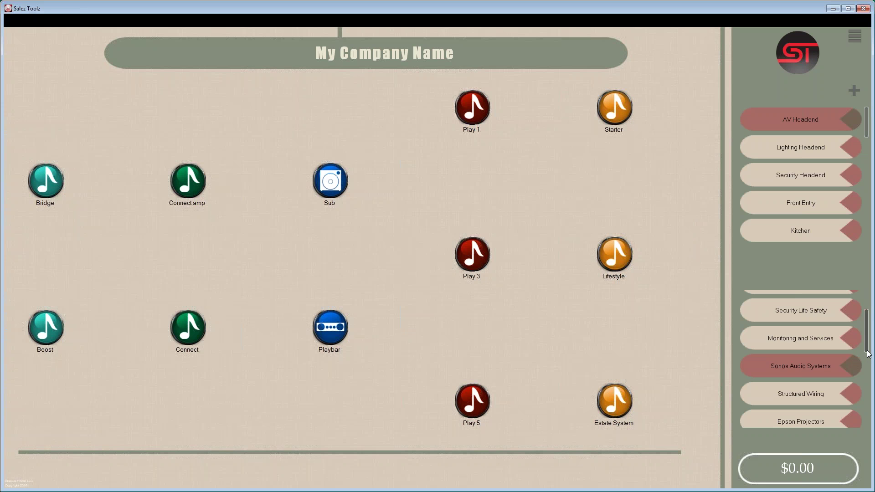
- Review the PowerLite Home Cinema 5030UBe details under Epson Projectors
{"action": "left_click", "coordinate": [820, 422]}
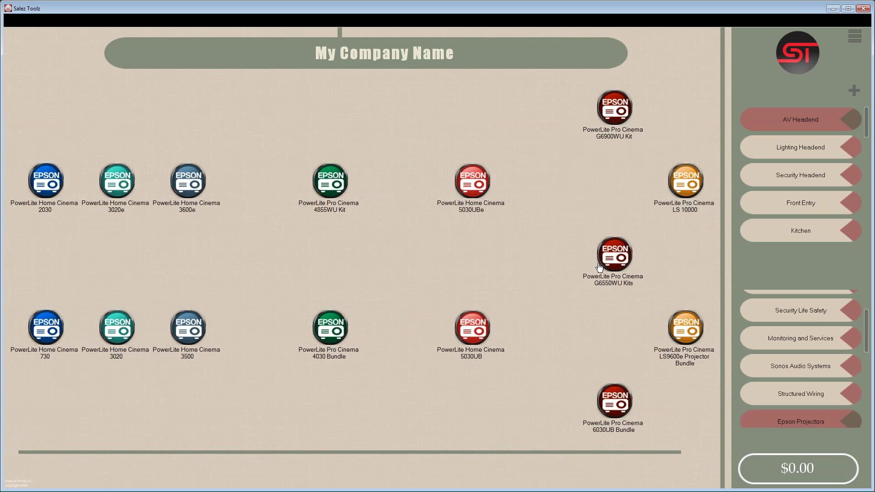
{"action": "left_click", "coordinate": [473, 187]}
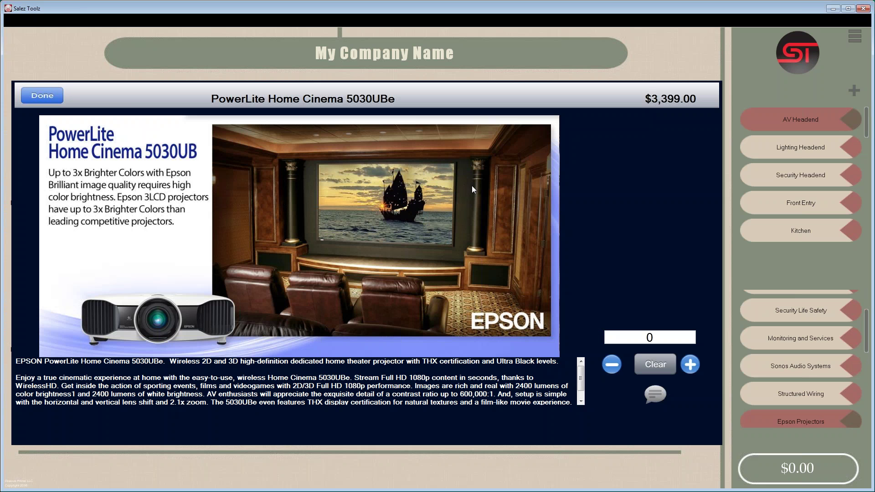
{"action": "left_click", "coordinate": [43, 96]}
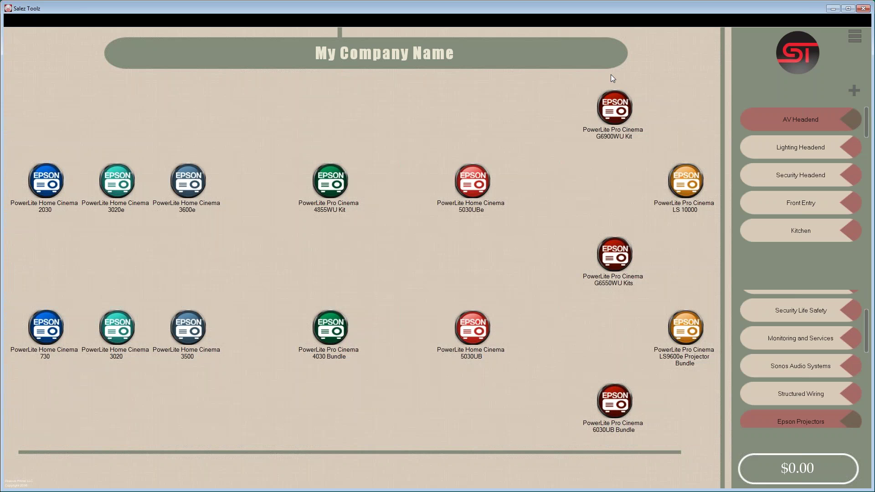
{"action": "left_click", "coordinate": [856, 35]}
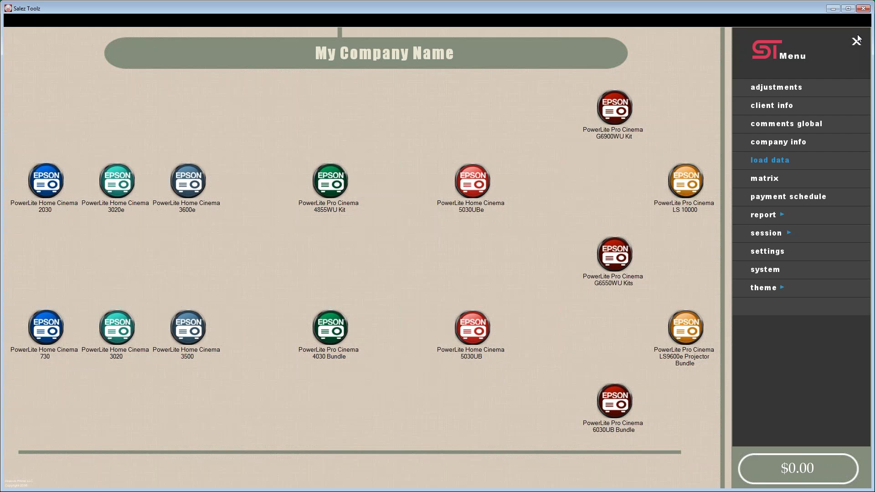
- Export the Epson Projectors system to a file named Epson
{"action": "left_click", "coordinate": [770, 273]}
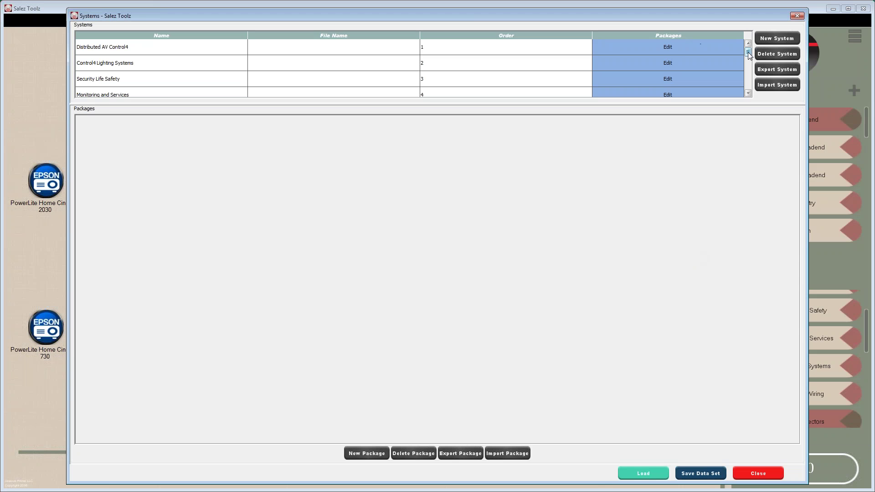
{"action": "left_click_drag", "start_coordinate": [748, 52], "coordinate": [748, 69]}
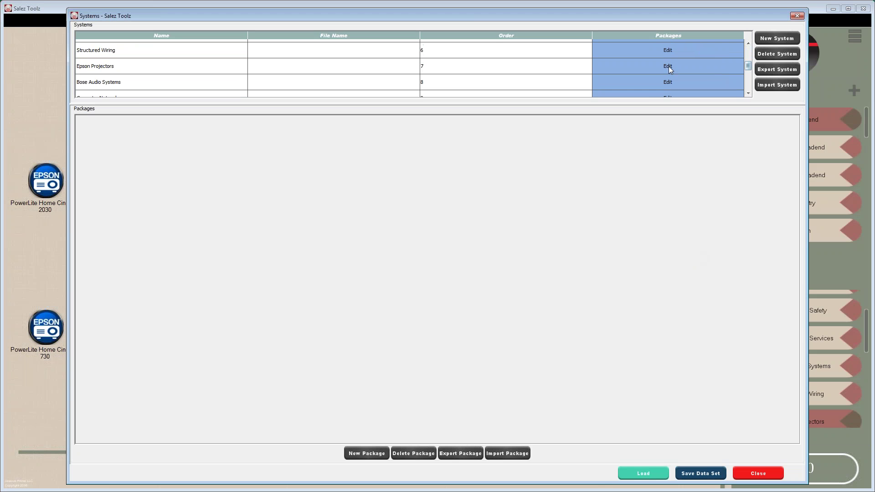
{"action": "left_click", "coordinate": [668, 64]}
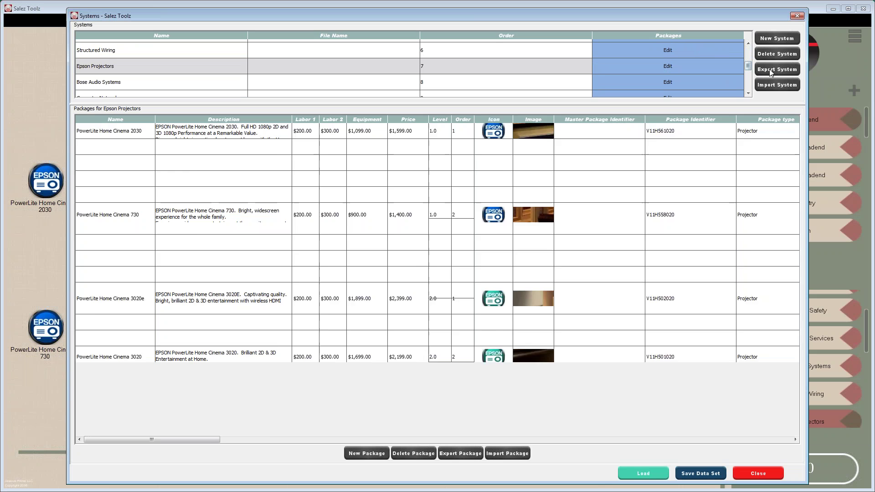
{"action": "left_click", "coordinate": [771, 70]}
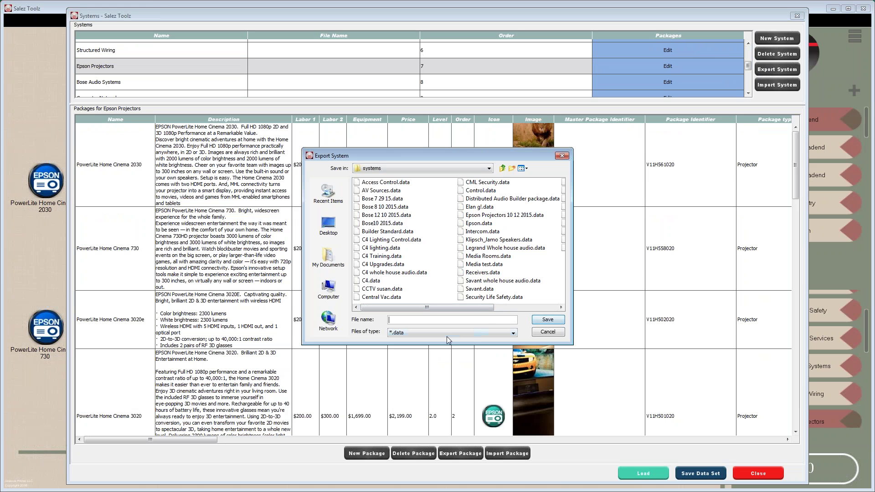
{"action": "type", "text": "Epson"}
{"action": "left_click", "coordinate": [547, 320]}
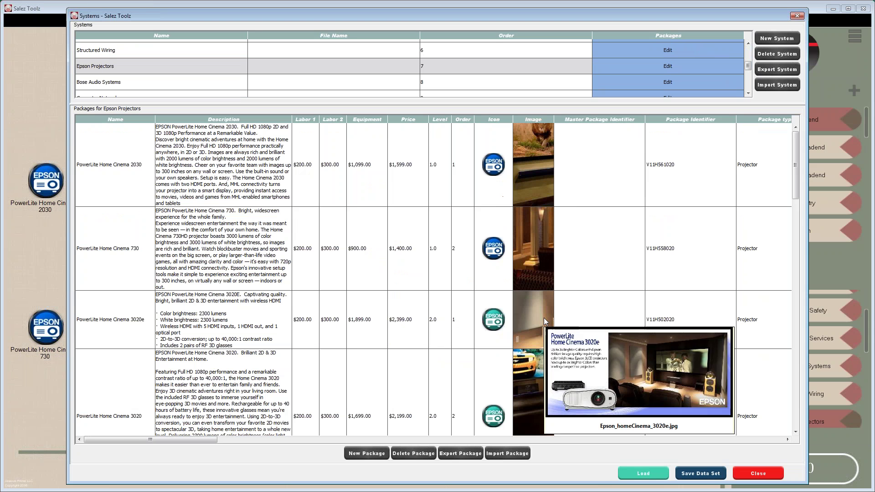
- Close the systems editor and load the Theater Builder.data dataset
{"action": "left_click", "coordinate": [797, 16]}
{"action": "left_click", "coordinate": [866, 32]}
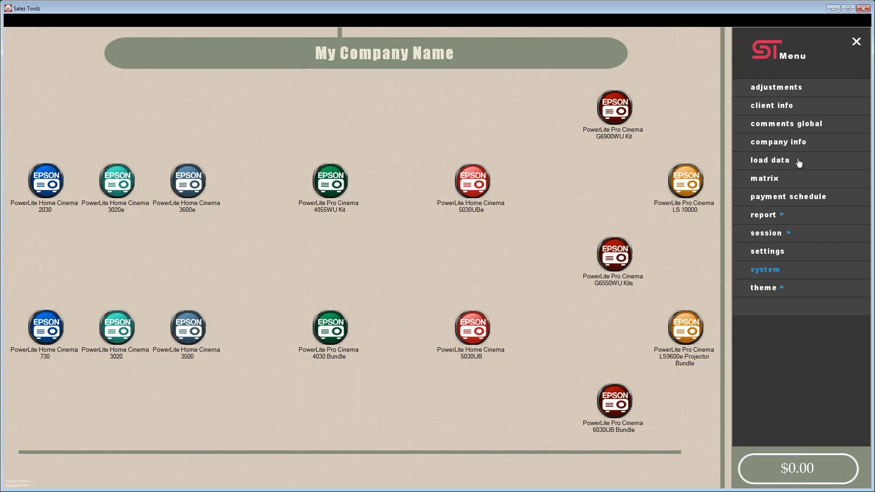
{"action": "left_click", "coordinate": [782, 167]}
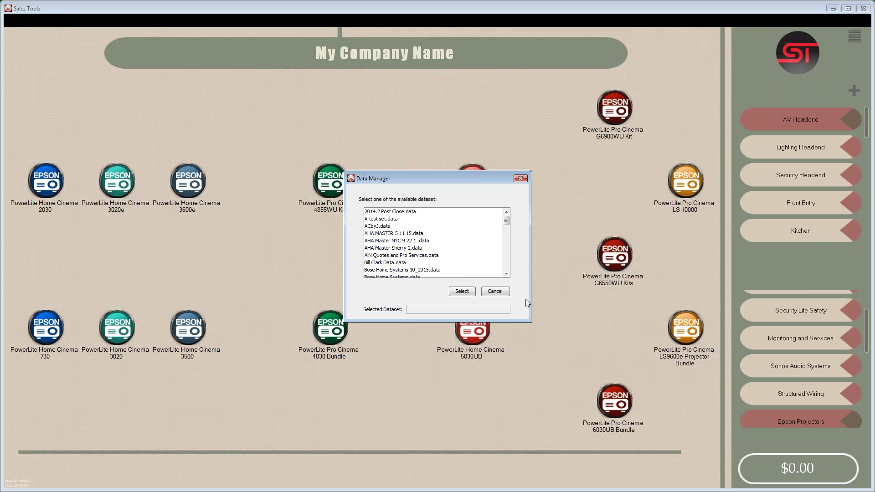
{"action": "left_click_drag", "start_coordinate": [506, 221], "coordinate": [507, 272]}
{"action": "left_click", "coordinate": [378, 237]}
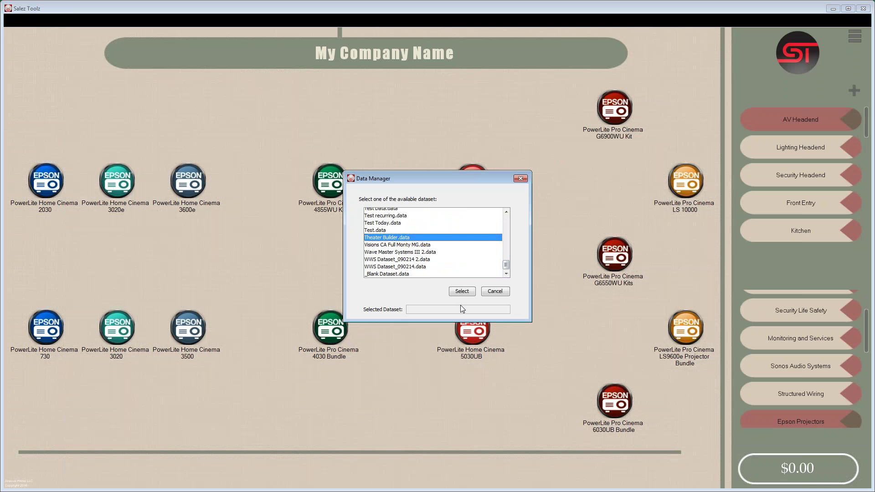
{"action": "left_click", "coordinate": [459, 292]}
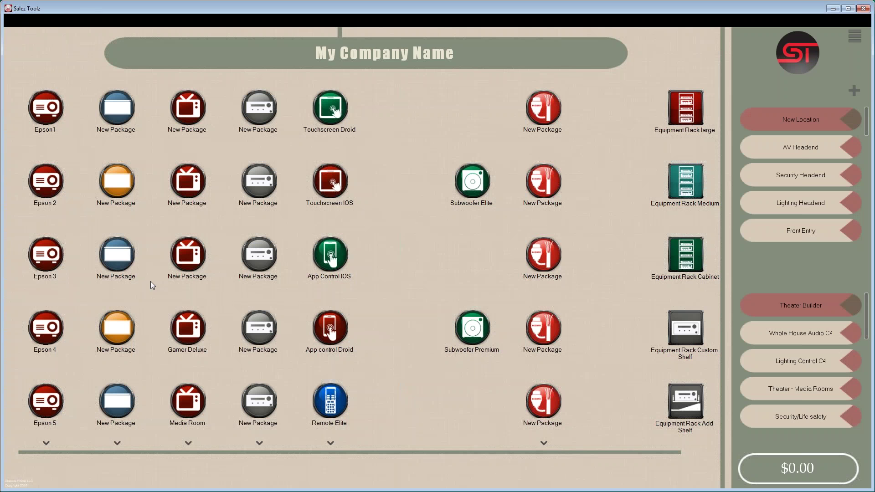
- Browse the Theater Builder icons, then show the Theater - Media Rooms packages like Astor and Paradiso
{"action": "left_click_drag", "start_coordinate": [62, 291], "coordinate": [70, 360]}
{"action": "scroll", "coordinate": [356, 379], "scroll_direction": "down", "scroll_amount": 1}
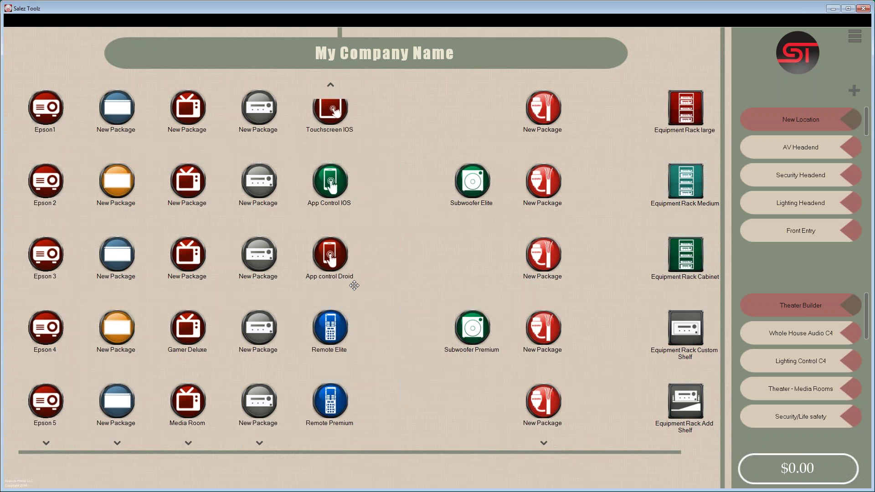
{"action": "scroll", "coordinate": [353, 288], "scroll_direction": "up", "scroll_amount": 1}
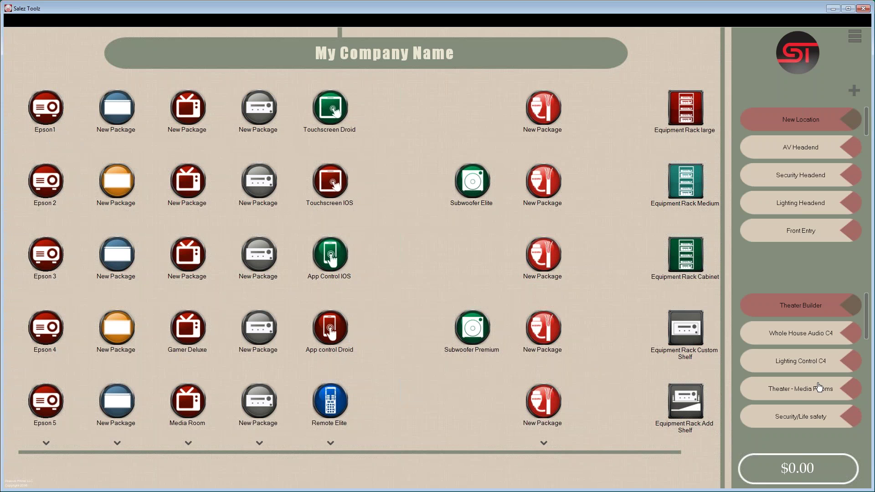
{"action": "left_click", "coordinate": [795, 389]}
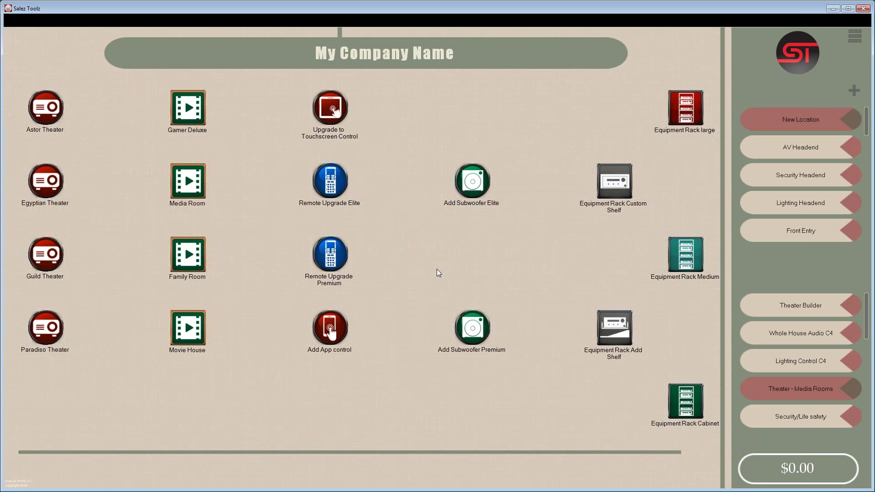
- Add one Media Room, a -1 Touchscreen upgrade credit and one Remote Upgrade Elite, totalling $29,850
{"action": "left_click", "coordinate": [195, 188]}
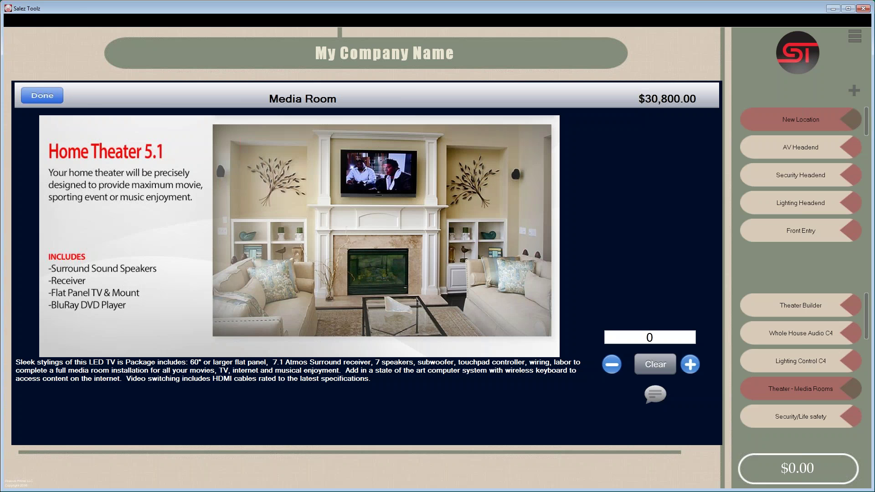
{"action": "left_click", "coordinate": [693, 365]}
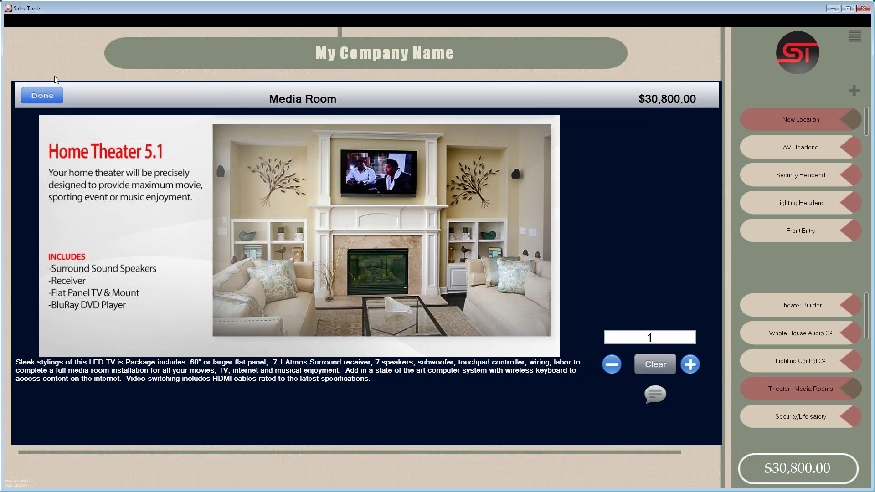
{"action": "left_click", "coordinate": [42, 96]}
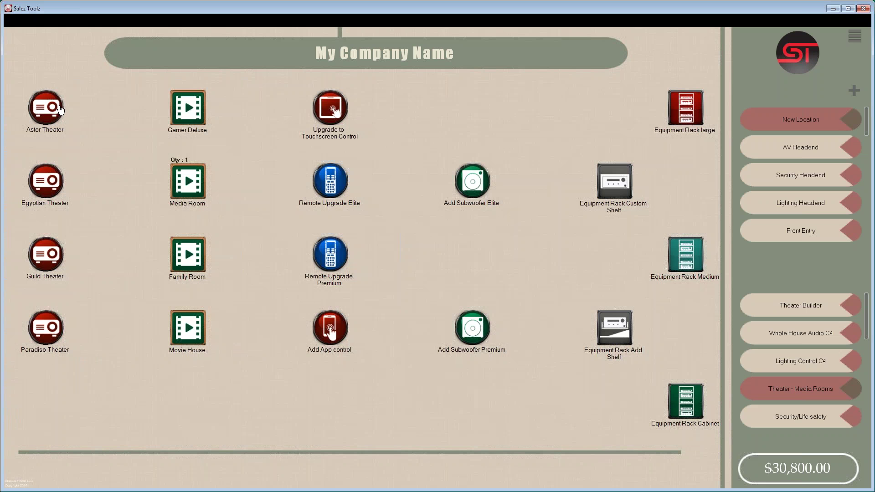
{"action": "left_click", "coordinate": [332, 119]}
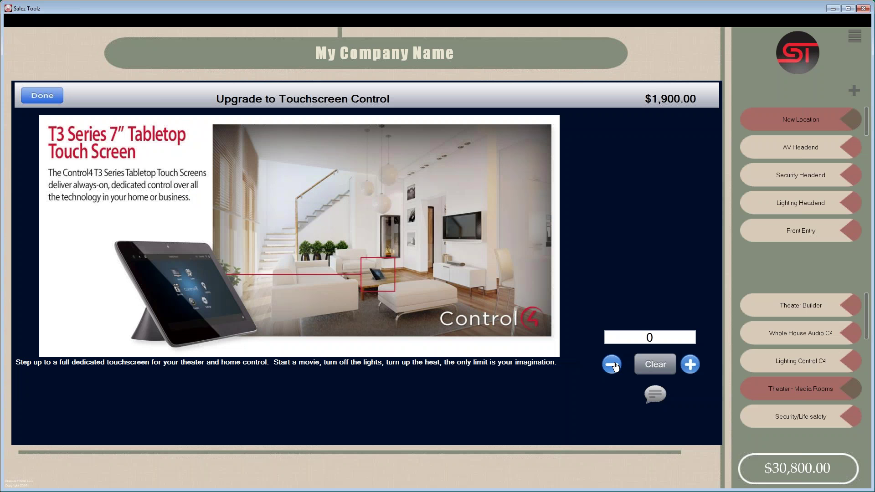
{"action": "left_click", "coordinate": [613, 365]}
{"action": "left_click", "coordinate": [32, 97]}
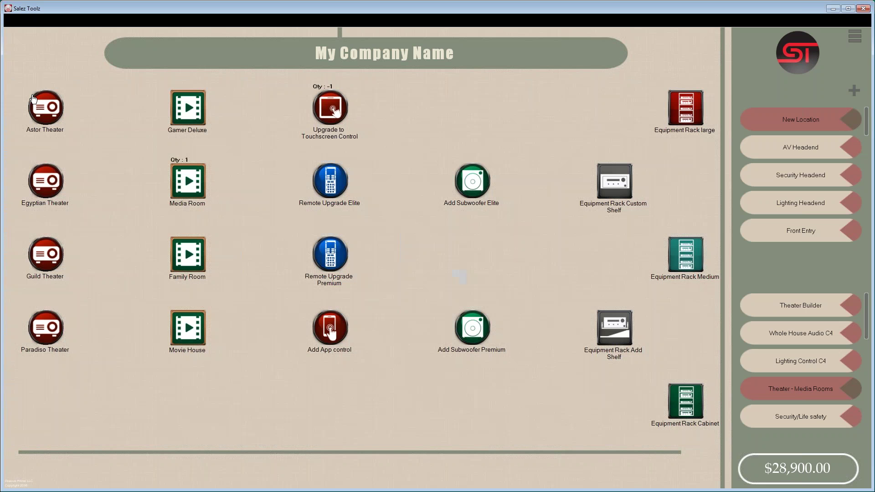
{"action": "left_click", "coordinate": [326, 187]}
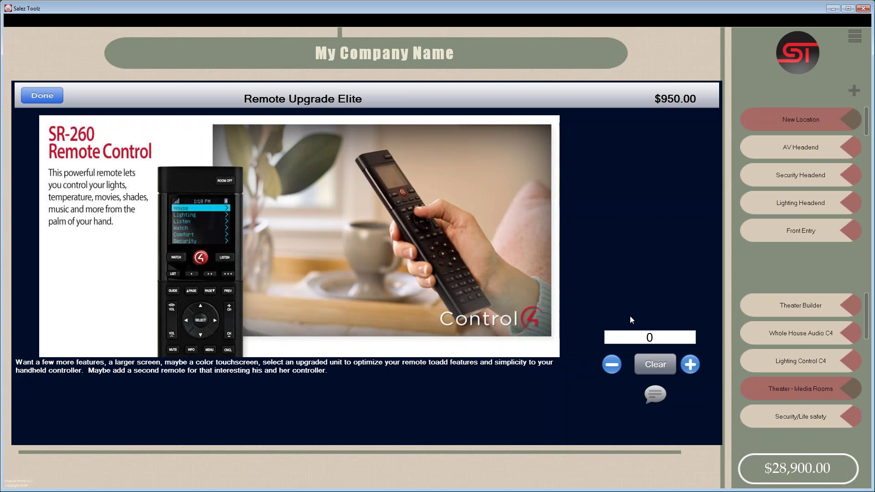
{"action": "left_click", "coordinate": [690, 364]}
{"action": "left_click", "coordinate": [33, 98]}
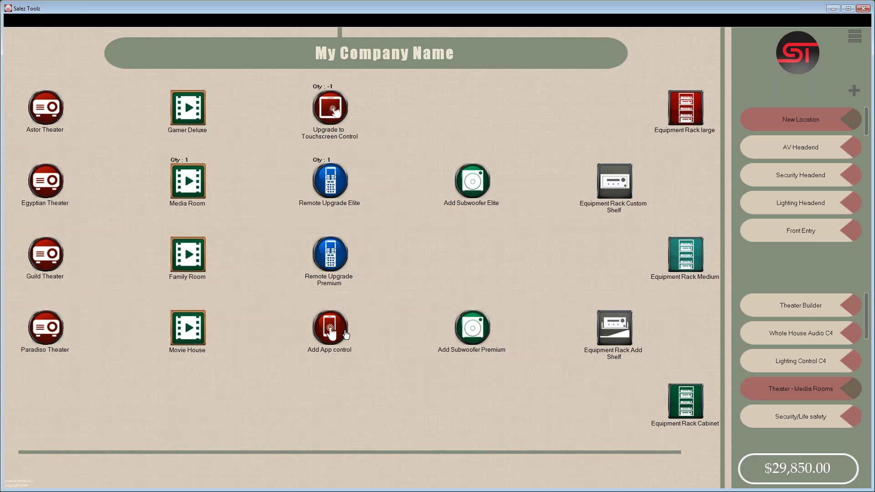
- Review the Astor Theater and Family Room package details without changing the quote
{"action": "left_click", "coordinate": [50, 120]}
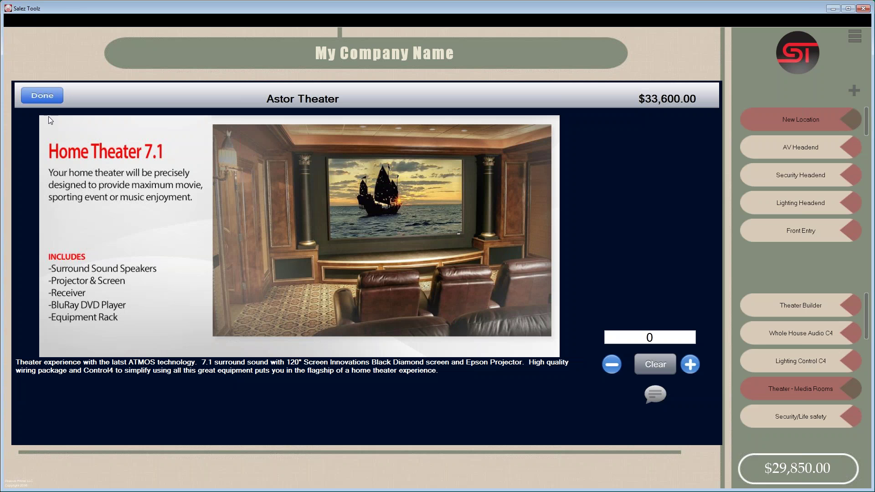
{"action": "left_click", "coordinate": [34, 96]}
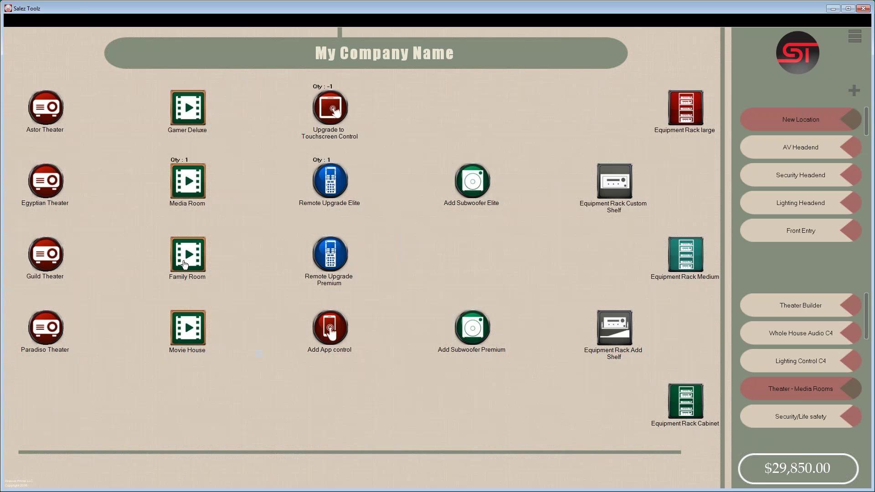
{"action": "left_click", "coordinate": [185, 265]}
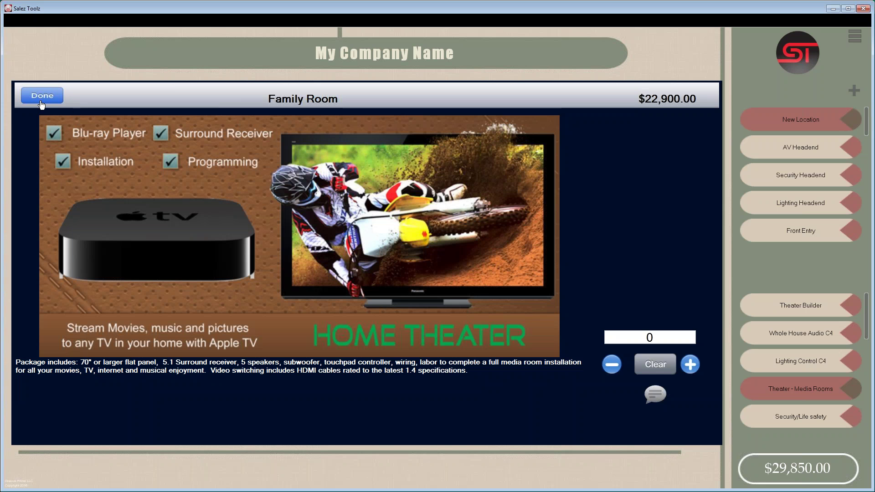
{"action": "left_click", "coordinate": [42, 96]}
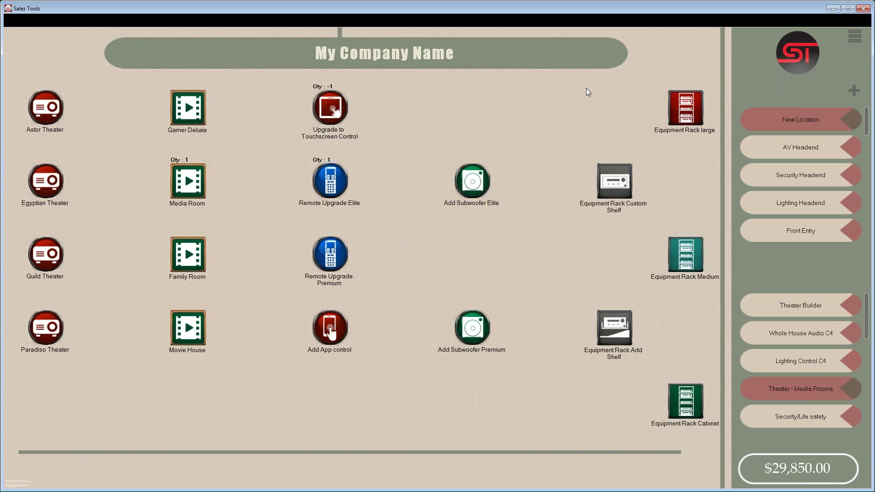
- Import the client's .vcf vCard from the Desktop into the client information and save it
{"action": "left_click", "coordinate": [856, 45]}
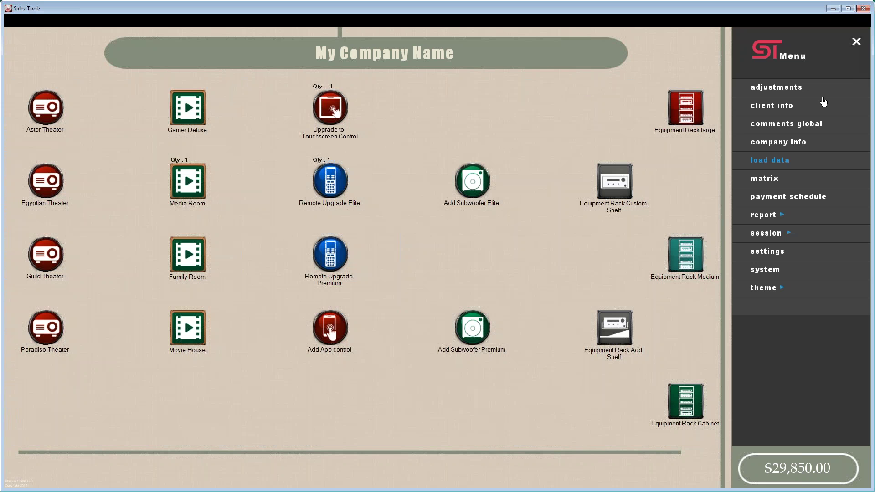
{"action": "left_click", "coordinate": [779, 109]}
{"action": "left_click", "coordinate": [611, 448]}
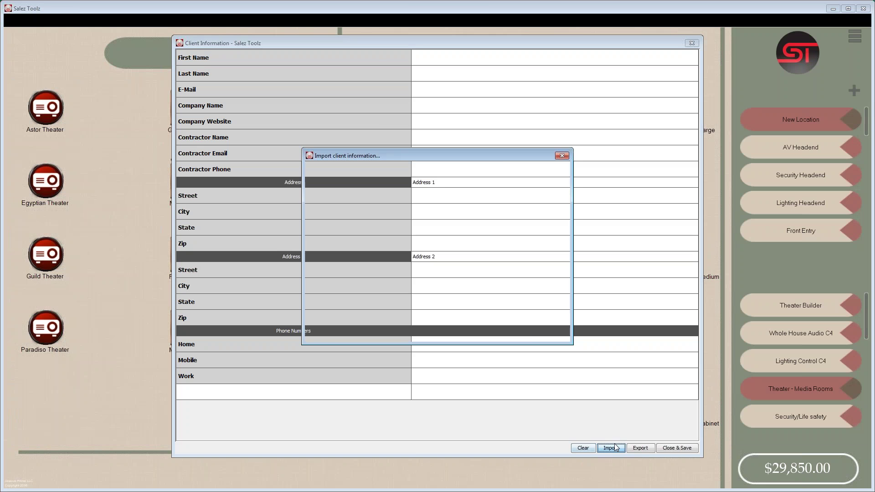
{"action": "left_click", "coordinate": [319, 235]}
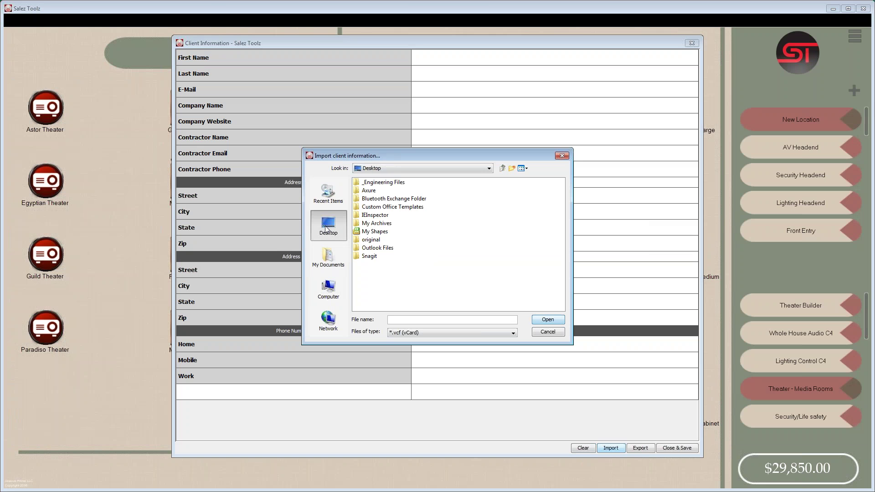
{"action": "left_click_drag", "start_coordinate": [382, 308], "coordinate": [533, 306]}
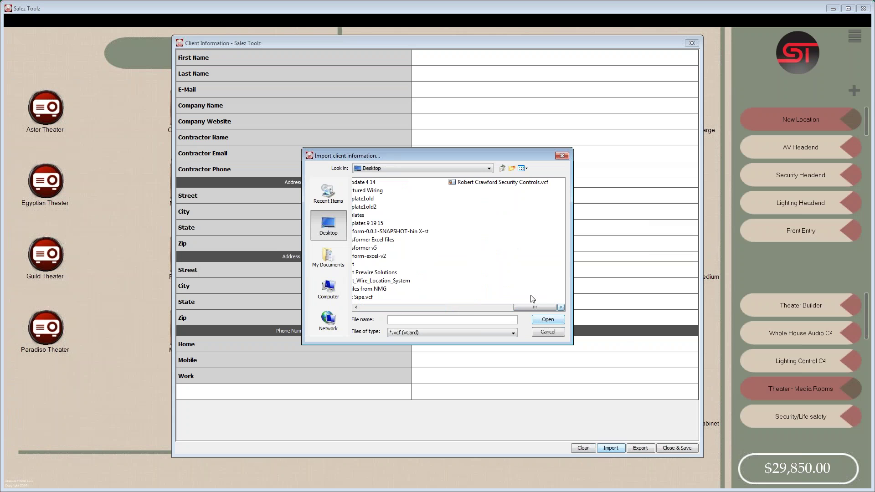
{"action": "double_click", "coordinate": [365, 298]}
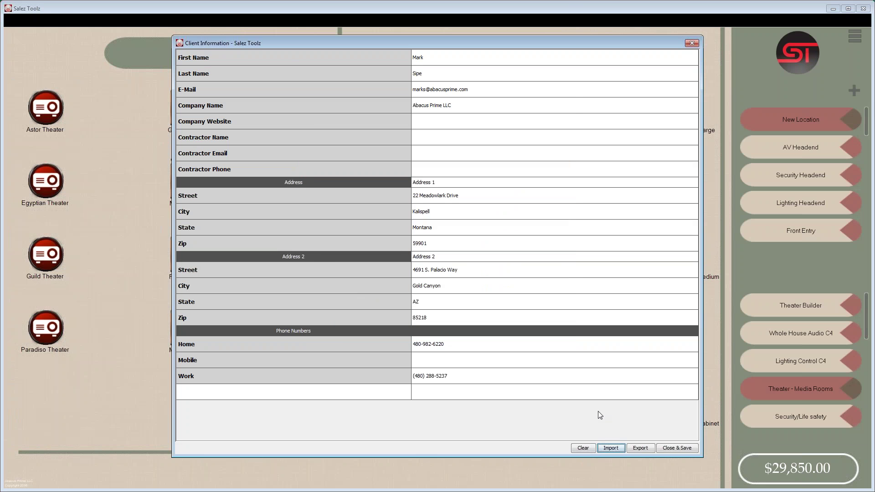
{"action": "left_click", "coordinate": [676, 448]}
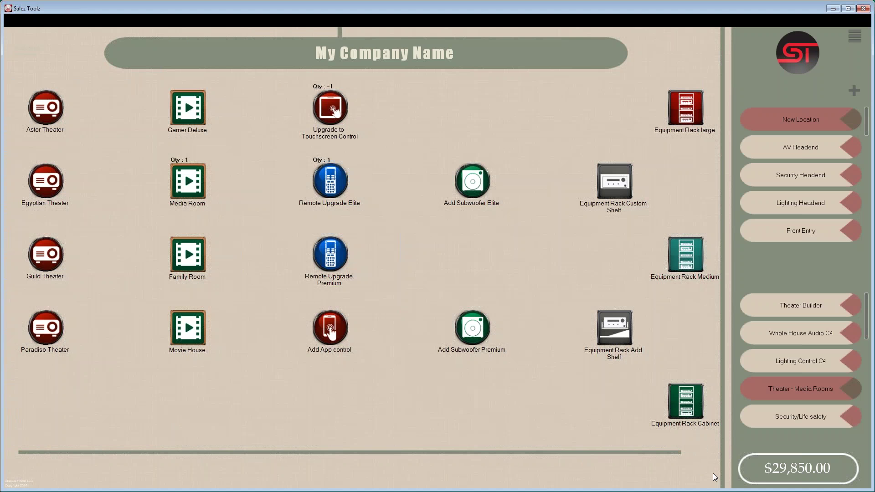
- Review the selected packages table, then return to the main menu
{"action": "left_click", "coordinate": [793, 469]}
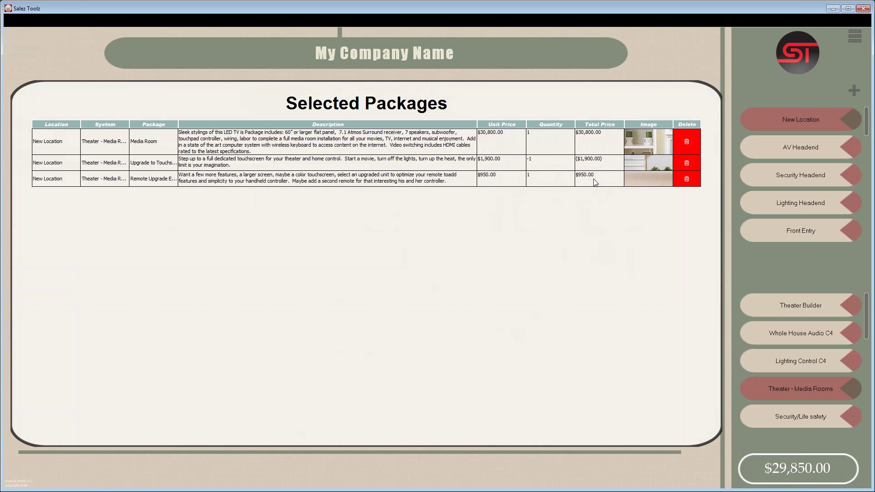
{"action": "left_click", "coordinate": [410, 111]}
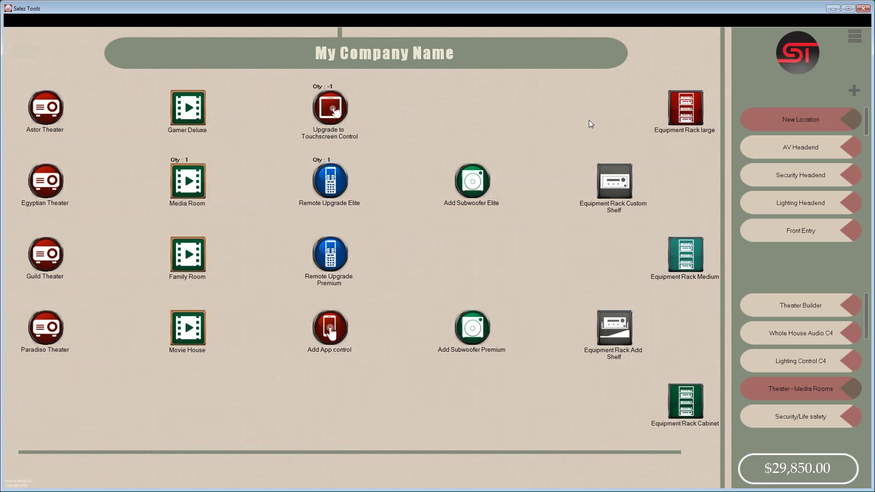
{"action": "left_click", "coordinate": [854, 36]}
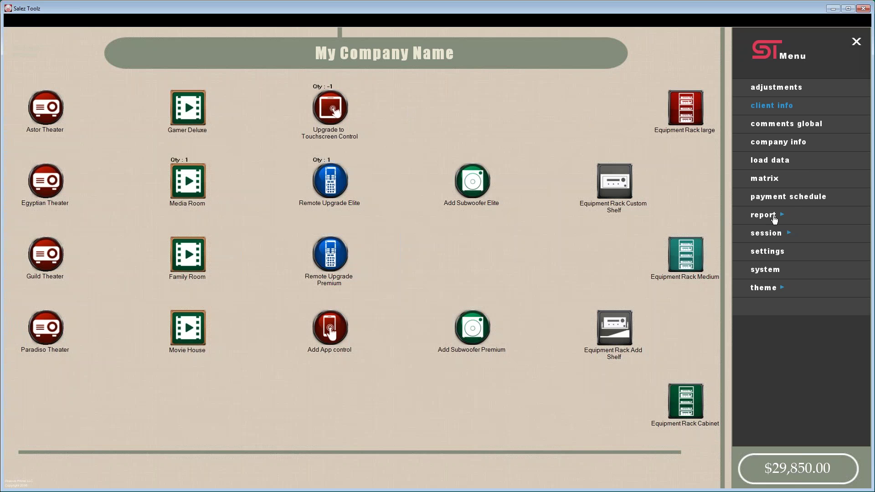
- Create a new report and generate Client Report 1 with contract, comments and payment schedule
{"action": "left_click", "coordinate": [773, 218]}
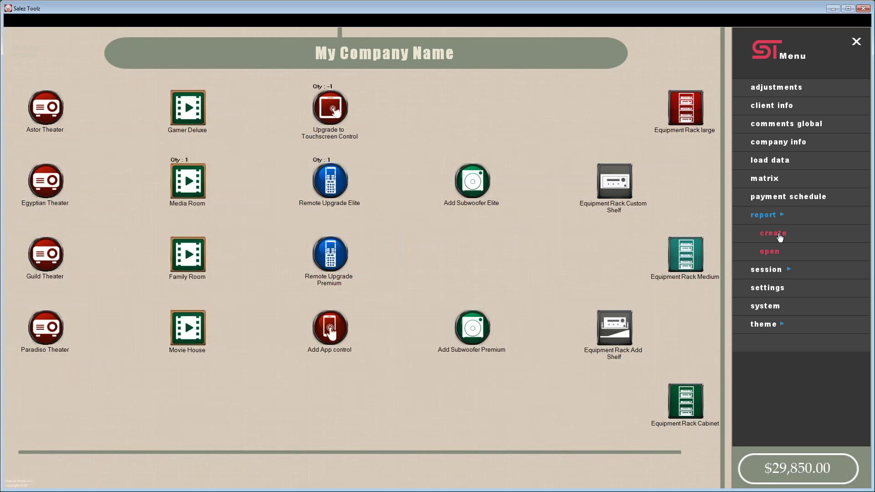
{"action": "left_click", "coordinate": [774, 233]}
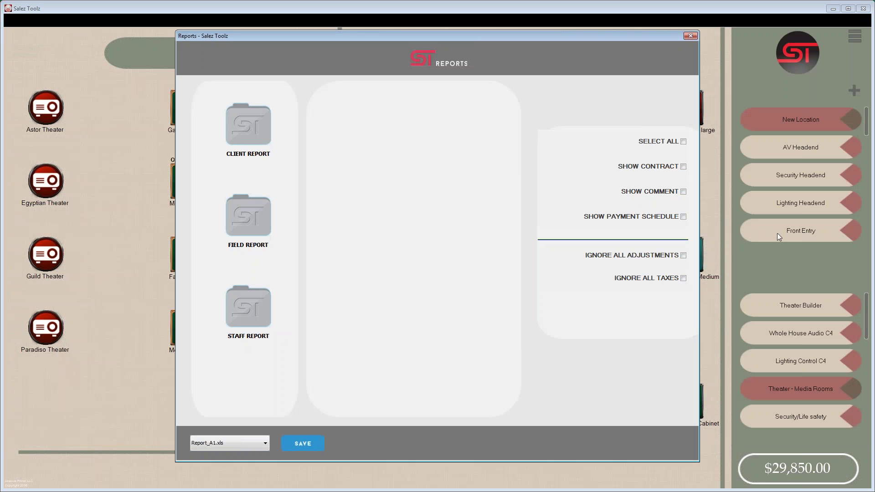
{"action": "left_click", "coordinate": [684, 143]}
{"action": "left_click", "coordinate": [684, 142]}
{"action": "left_click", "coordinate": [249, 125]}
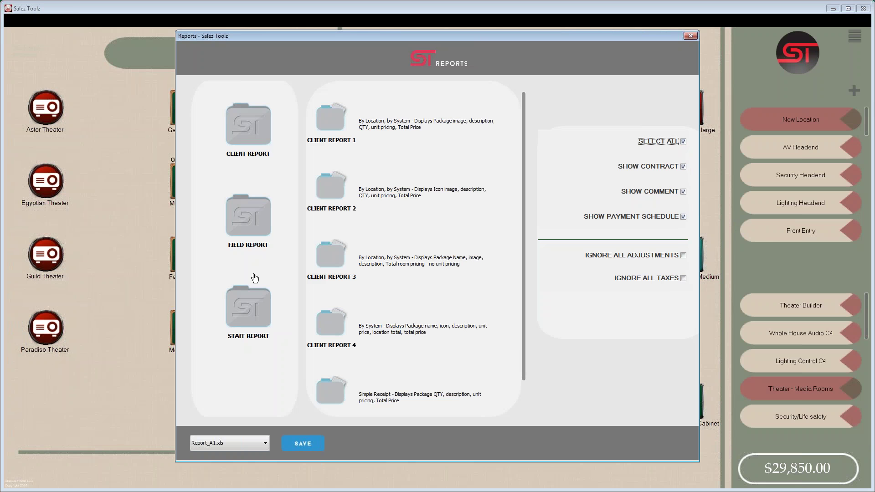
{"action": "left_click", "coordinate": [331, 125]}
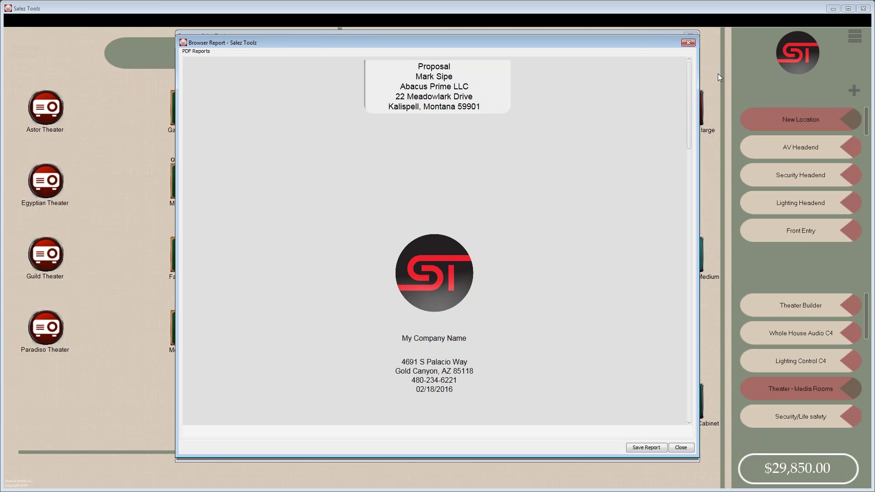
- Scroll Client Report 1 past the totals and contract terms to the Payment Schedule and Client Signature box
{"action": "left_click_drag", "start_coordinate": [690, 83], "coordinate": [696, 232]}
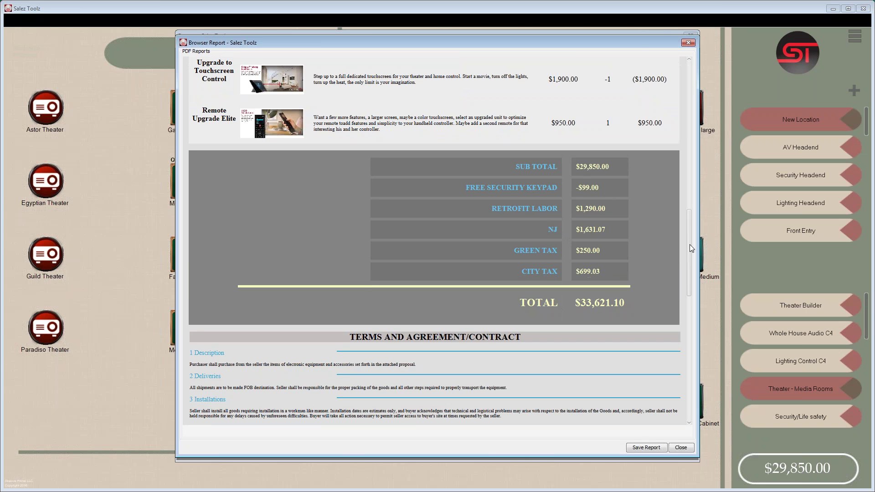
{"action": "left_click_drag", "start_coordinate": [690, 240], "coordinate": [685, 289]}
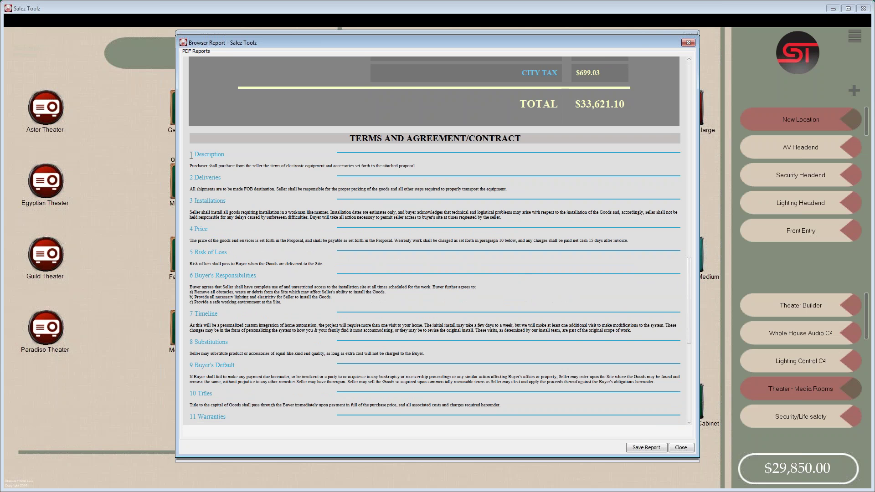
{"action": "left_click_drag", "start_coordinate": [218, 152], "coordinate": [322, 152]}
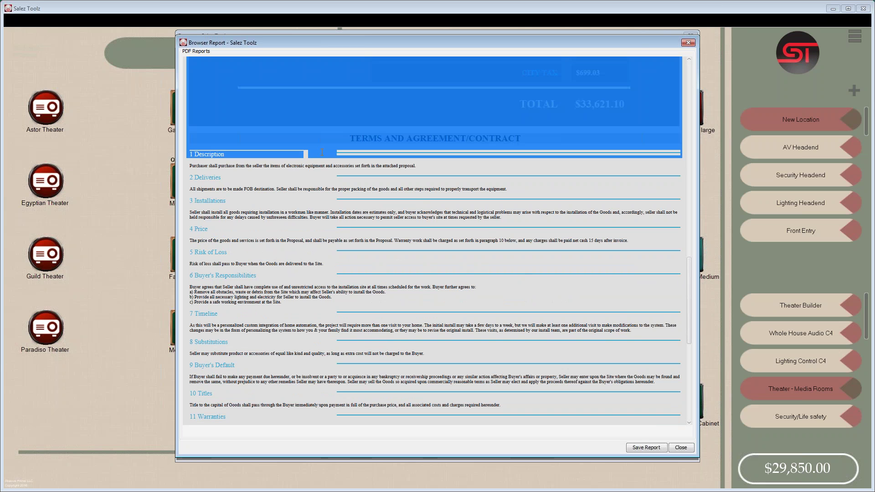
{"action": "left_click", "coordinate": [335, 156]}
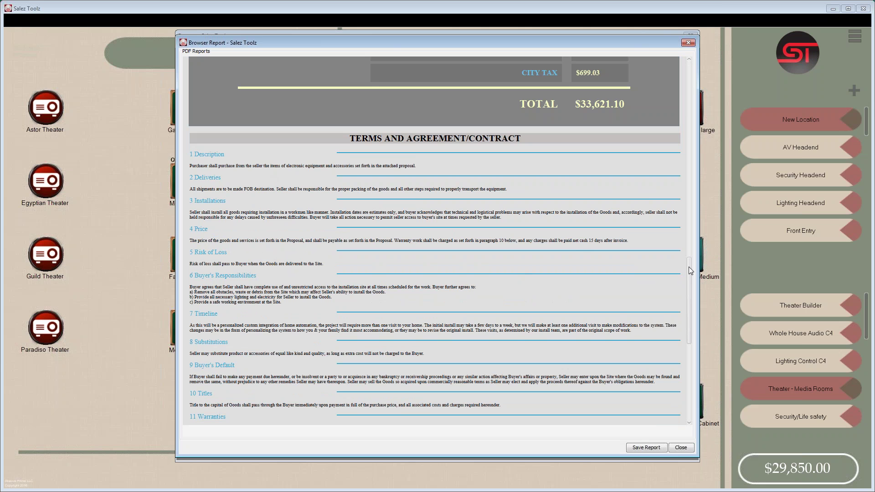
{"action": "left_click_drag", "start_coordinate": [691, 271], "coordinate": [696, 350]}
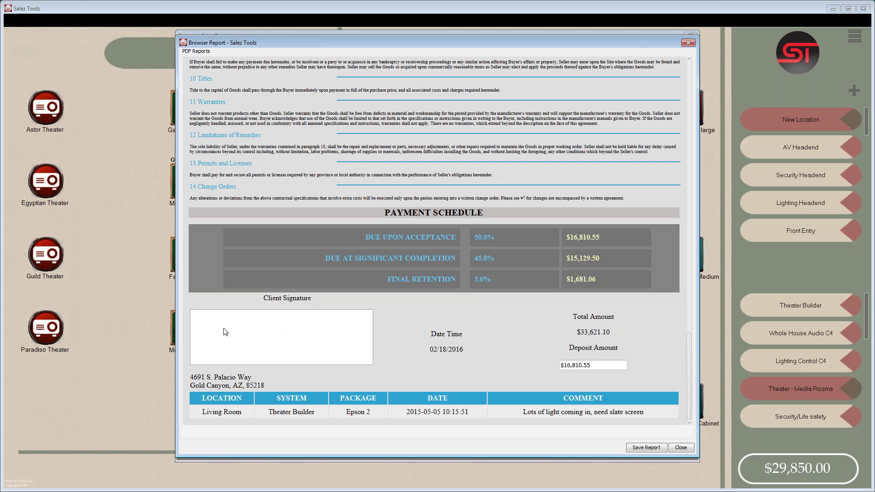
- Draw a signature in the Client Signature box, scroll back to the top, and close the Browser Report window
{"action": "mouse_move", "coordinate": [212, 323]}
{"action": "left_mouse_down"}
{"action": "mouse_move", "coordinate": [208, 348]}
{"action": "mouse_move", "coordinate": [225, 356]}
{"action": "mouse_move", "coordinate": [222, 364]}
{"action": "mouse_move", "coordinate": [266, 352]}
{"action": "mouse_move", "coordinate": [284, 364]}
{"action": "mouse_move", "coordinate": [351, 345]}
{"action": "mouse_move", "coordinate": [342, 343]}
{"action": "left_mouse_up"}
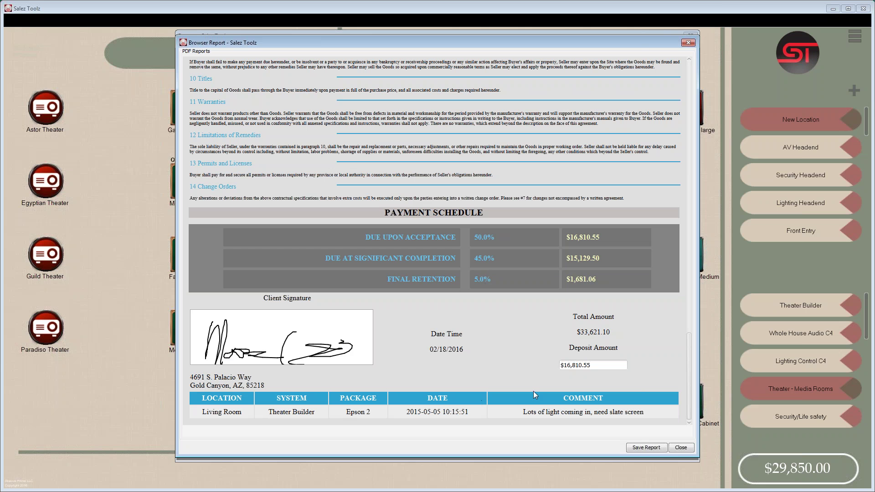
{"action": "left_click_drag", "start_coordinate": [688, 407], "coordinate": [685, 82]}
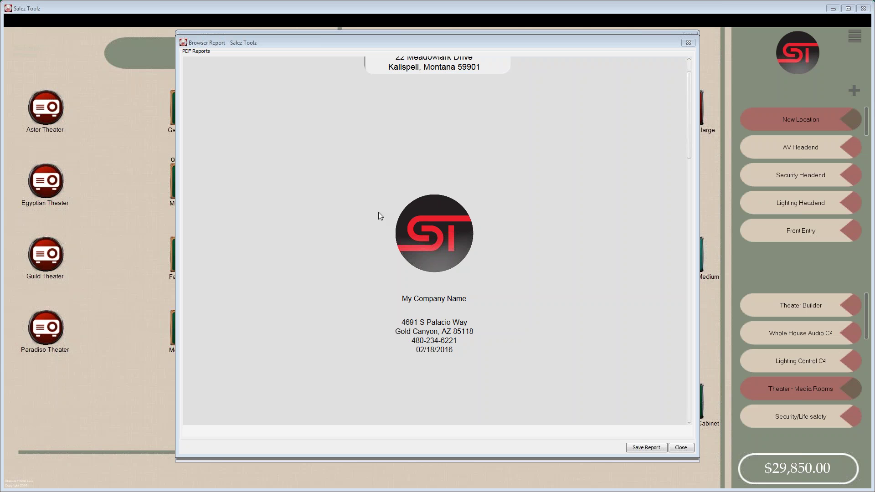
{"action": "left_click", "coordinate": [686, 44]}
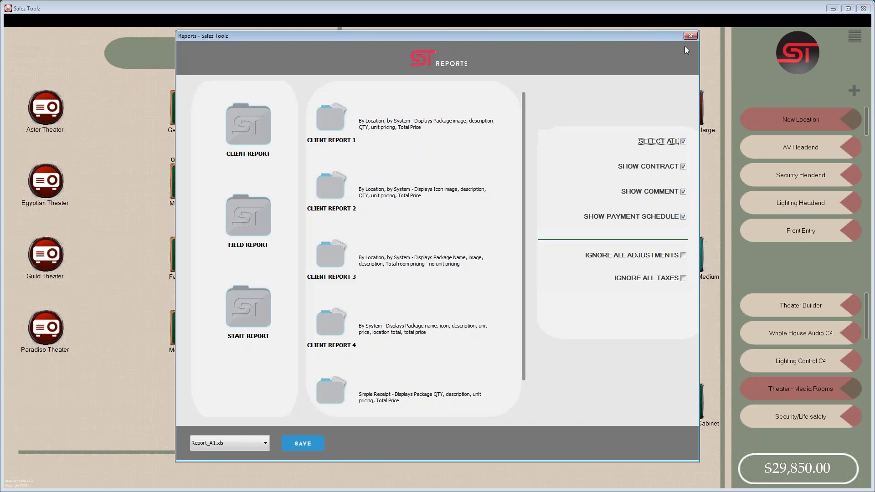
- Close the Reports window and briefly open and close the Astor Theater details
{"action": "left_click", "coordinate": [690, 36]}
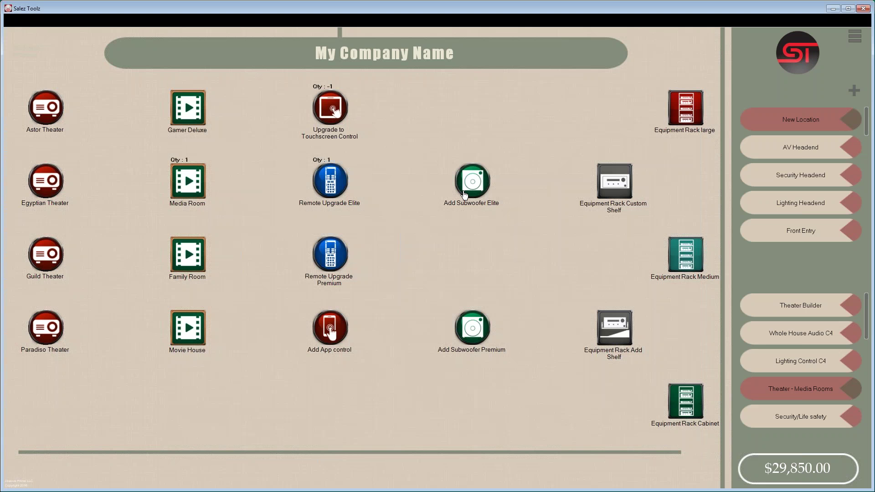
{"action": "left_click", "coordinate": [43, 114]}
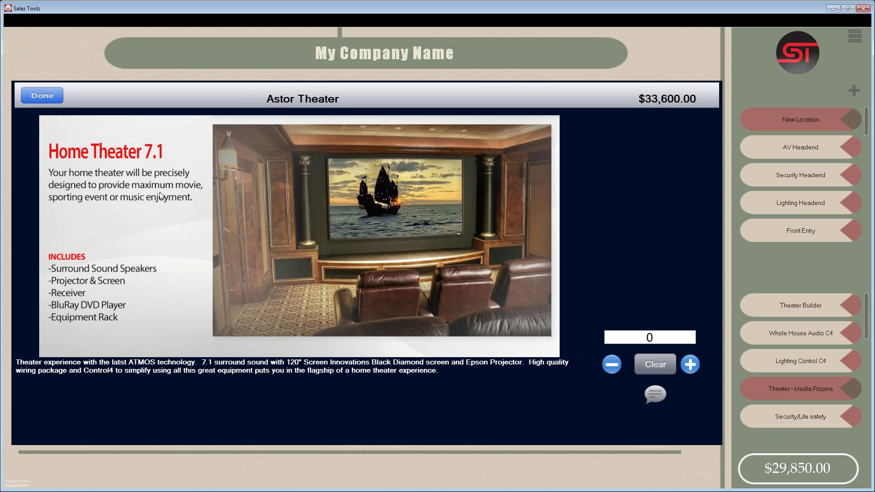
{"action": "left_click", "coordinate": [41, 98]}
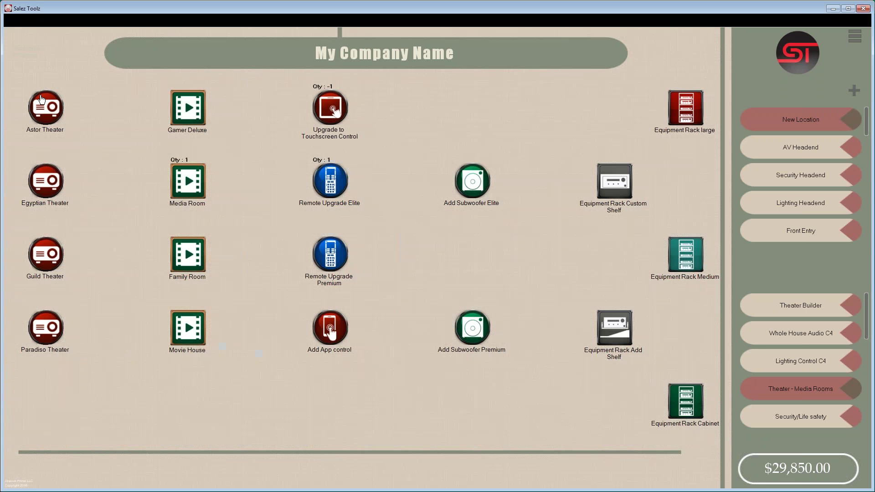
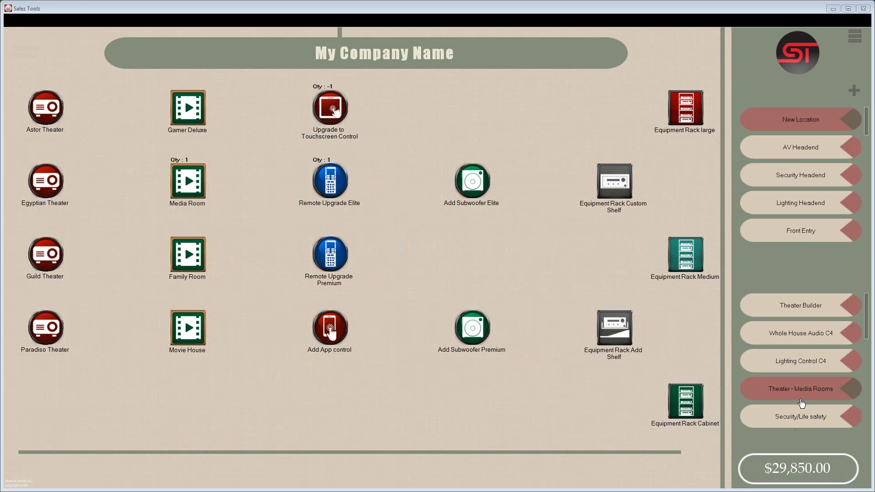
- Add one Security system 1 to the Security Headend location
{"action": "left_click", "coordinate": [803, 175]}
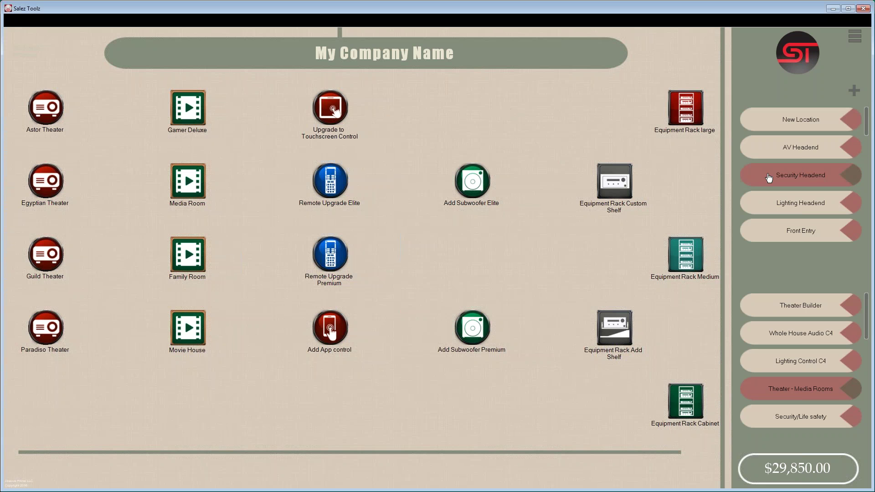
{"action": "left_click", "coordinate": [811, 418]}
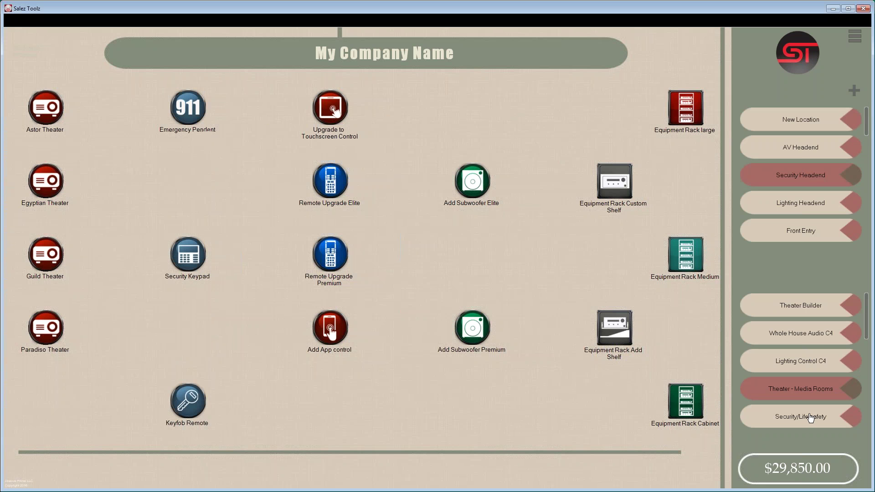
{"action": "left_click", "coordinate": [50, 116]}
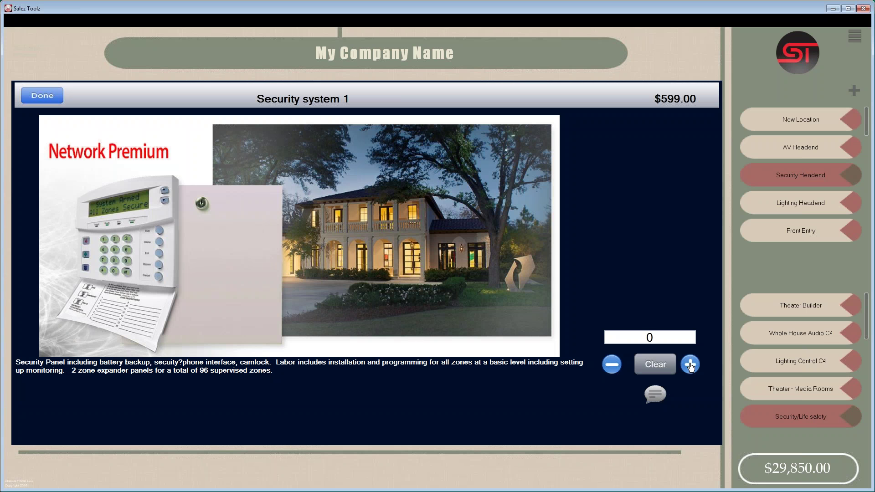
{"action": "left_click", "coordinate": [690, 365]}
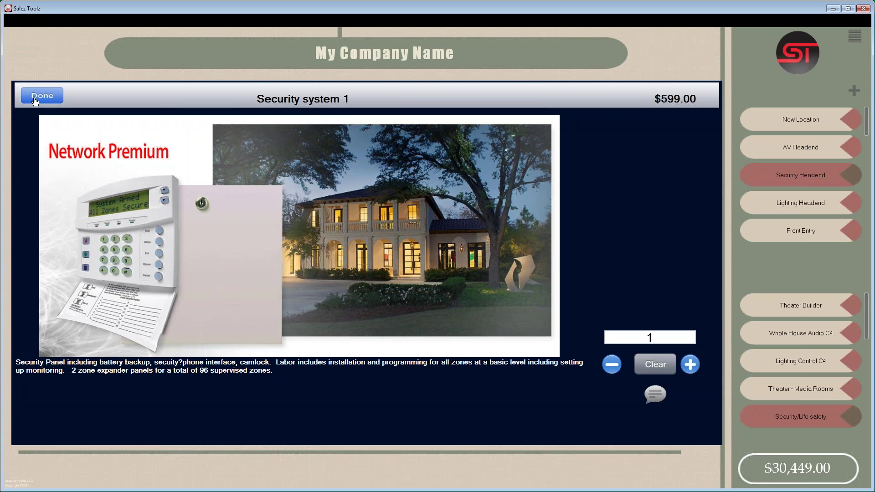
{"action": "left_click", "coordinate": [36, 101]}
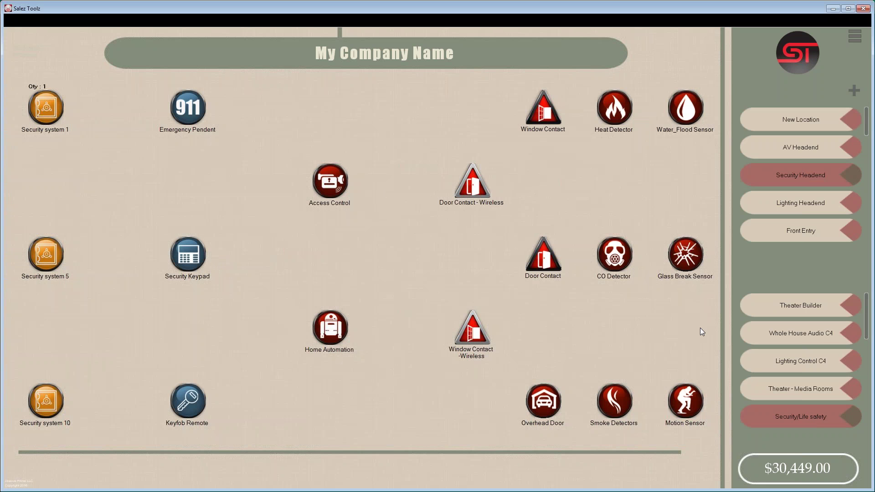
- Add one Door Contact and one Motion Sensor to the Front Entry location
{"action": "left_click", "coordinate": [796, 232]}
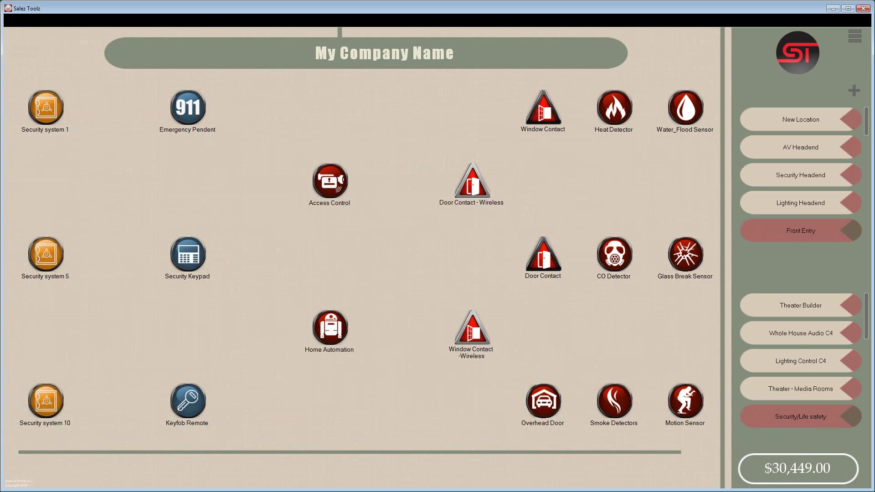
{"action": "left_click", "coordinate": [542, 265]}
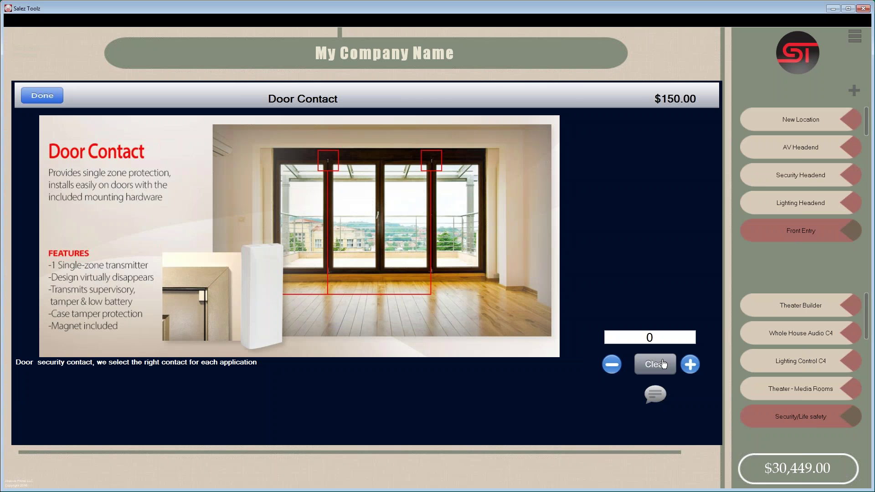
{"action": "left_click", "coordinate": [689, 365]}
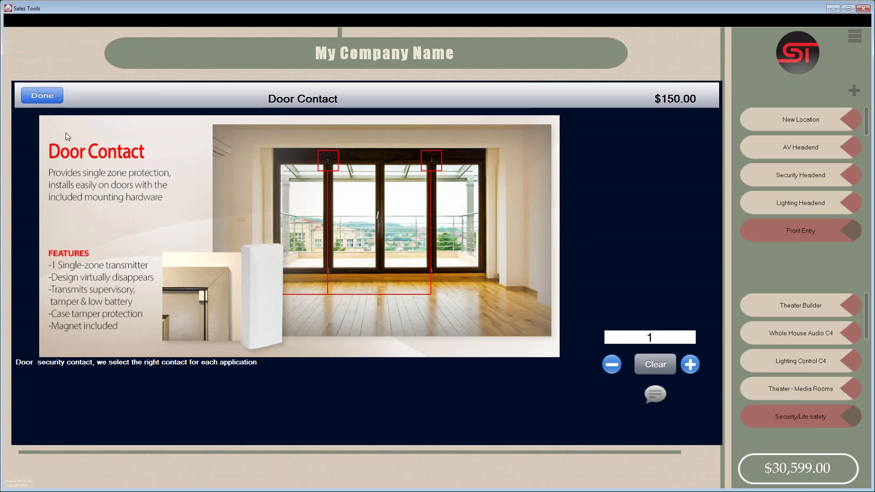
{"action": "left_click", "coordinate": [41, 96]}
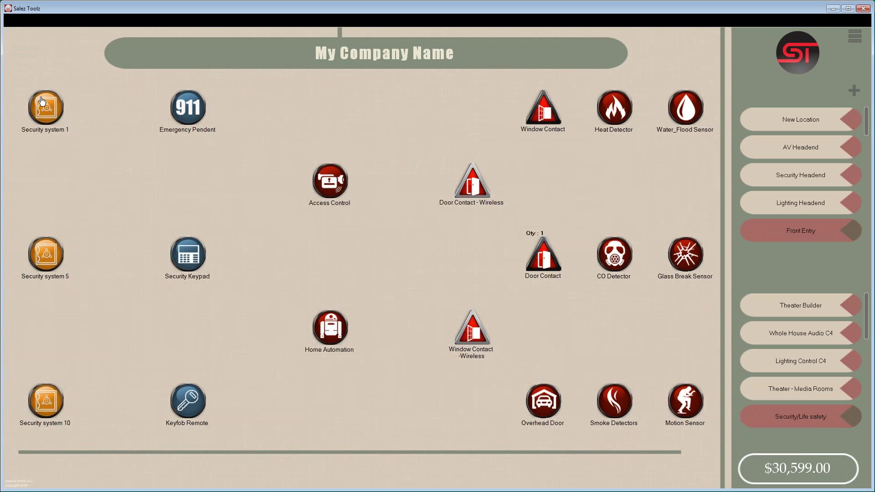
{"action": "left_click", "coordinate": [693, 408]}
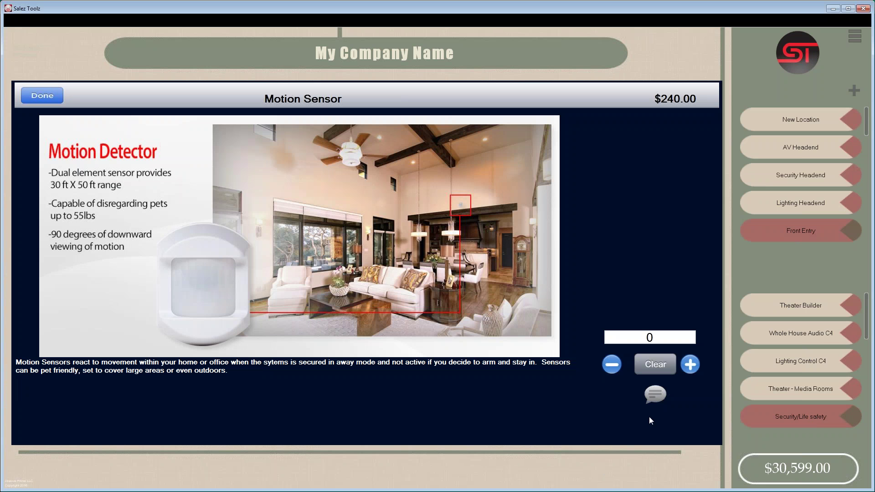
{"action": "left_click", "coordinate": [690, 365]}
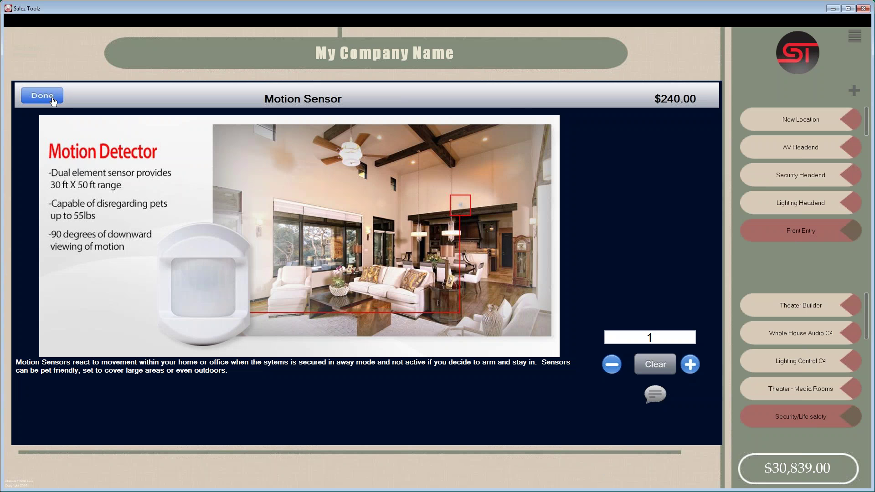
{"action": "left_click", "coordinate": [53, 102]}
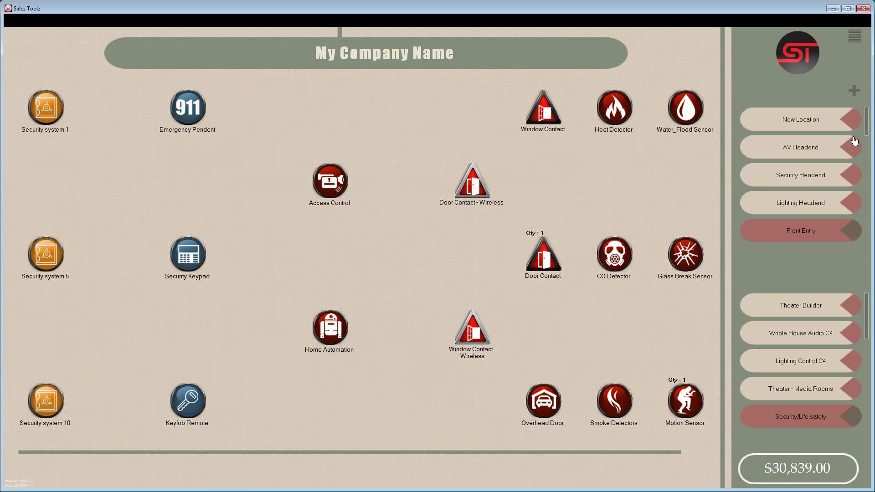
- Add one Motion Sensor to the Kitchen location
{"action": "mouse_move", "coordinate": [867, 120]}
{"action": "left_mouse_down"}
{"action": "mouse_move", "coordinate": [869, 158]}
{"action": "mouse_move", "coordinate": [870, 132]}
{"action": "left_mouse_up"}
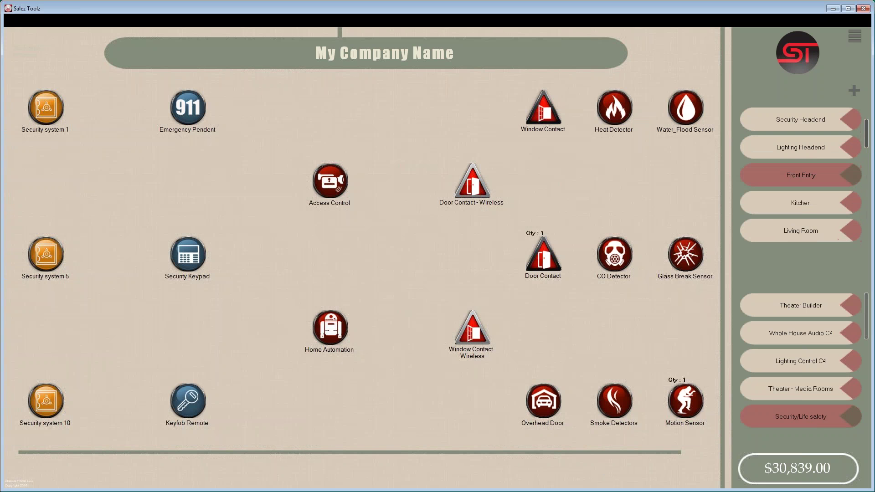
{"action": "left_click", "coordinate": [818, 209]}
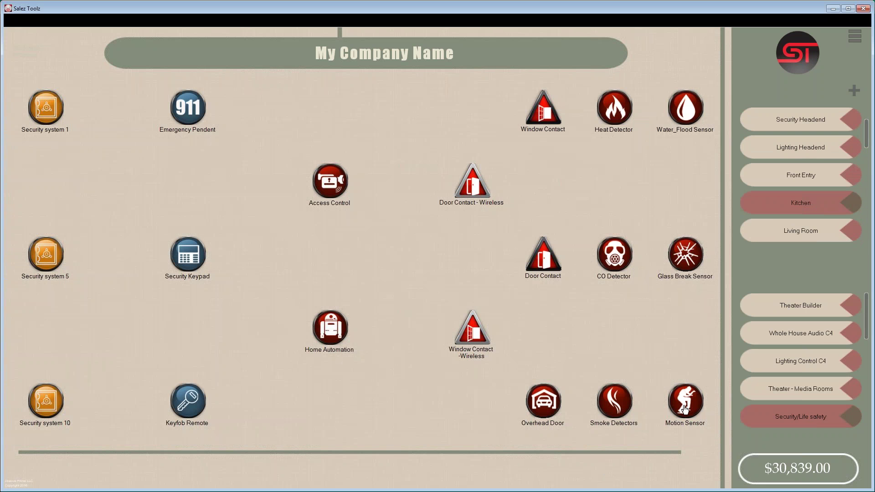
{"action": "left_click", "coordinate": [685, 409]}
{"action": "left_click", "coordinate": [690, 364]}
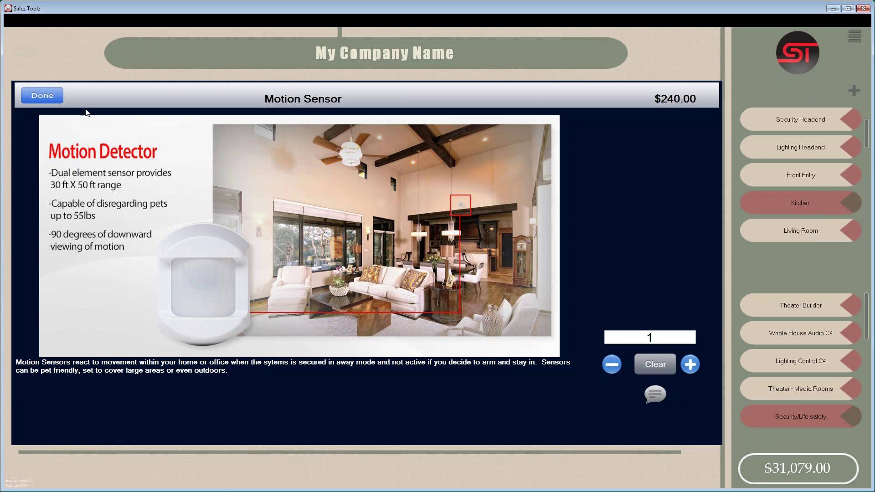
{"action": "left_click", "coordinate": [41, 96]}
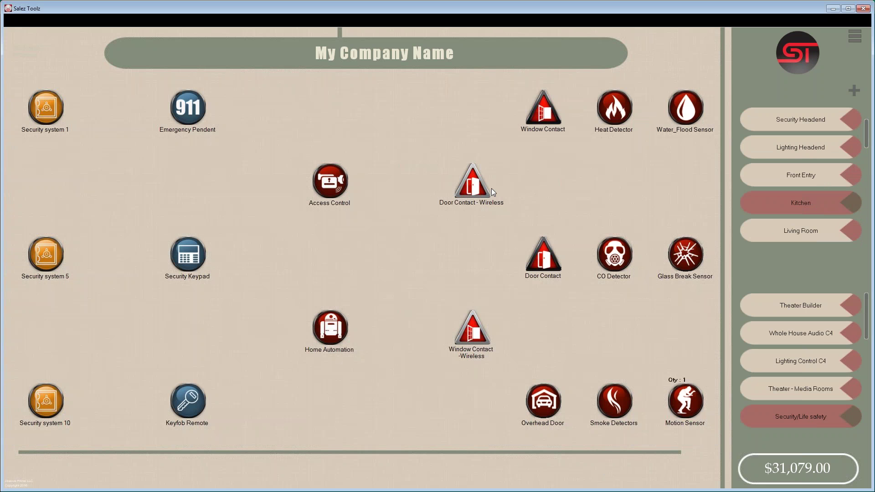
- Add two Window Contacts to the Kitchen, bringing the total to $31,379.00
{"action": "left_click", "coordinate": [543, 110]}
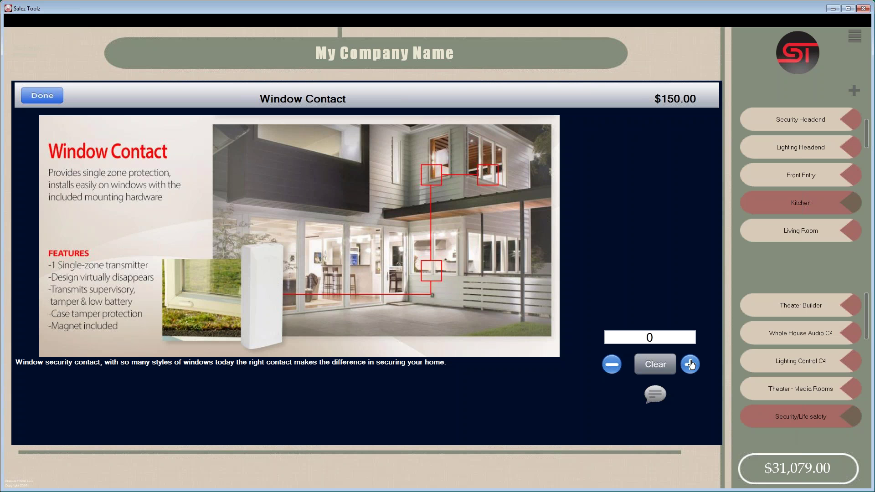
{"action": "left_click", "coordinate": [690, 365]}
{"action": "left_click", "coordinate": [690, 364]}
{"action": "left_click", "coordinate": [43, 95]}
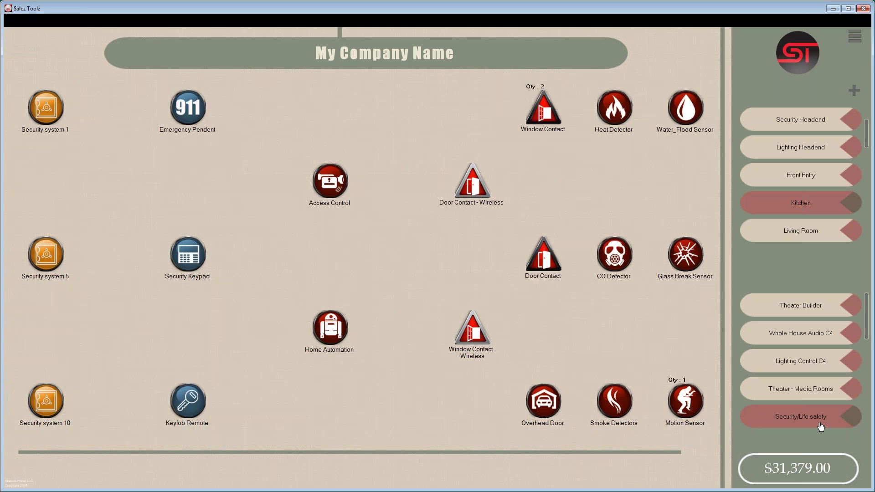
{"action": "mouse_move", "coordinate": [868, 314]}
{"action": "left_mouse_down"}
{"action": "mouse_move", "coordinate": [865, 416]}
{"action": "mouse_move", "coordinate": [872, 299]}
{"action": "left_mouse_up"}
- Create a new system in the systems editor named Monitoring
{"action": "left_click", "coordinate": [854, 37]}
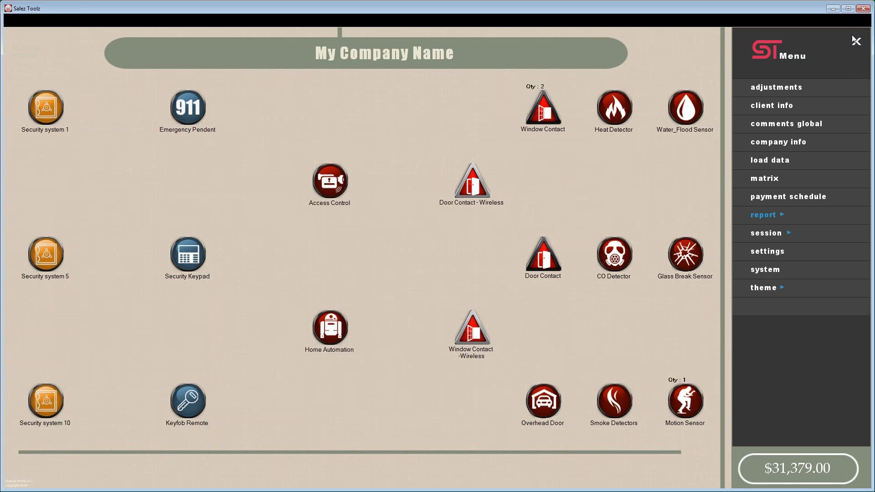
{"action": "left_click", "coordinate": [763, 272]}
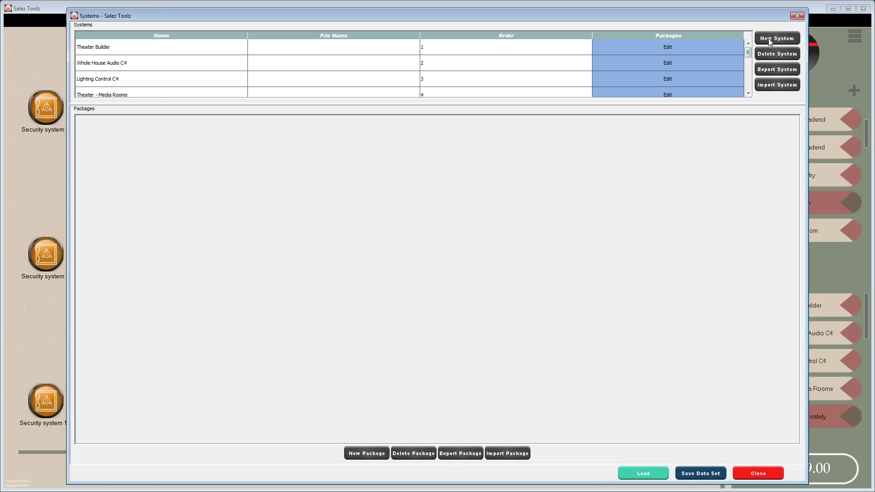
{"action": "left_click", "coordinate": [768, 39]}
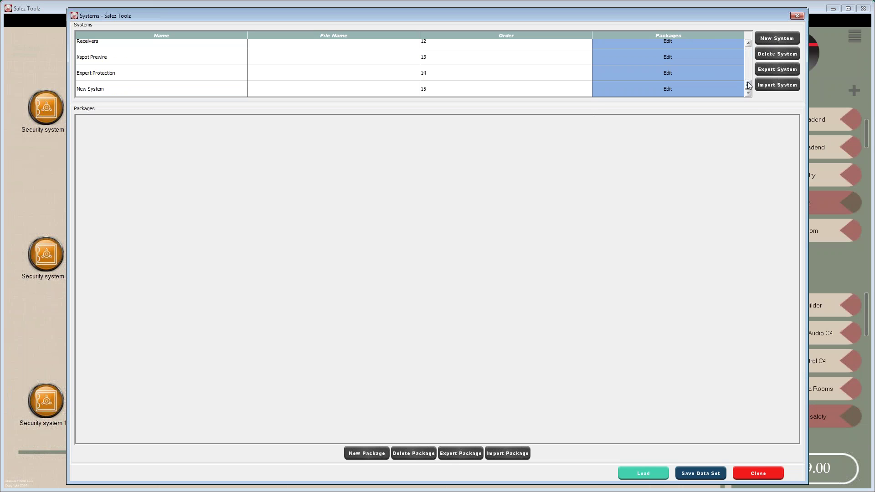
{"action": "left_click", "coordinate": [120, 88]}
{"action": "left_click_drag", "start_coordinate": [113, 88], "coordinate": [72, 86]}
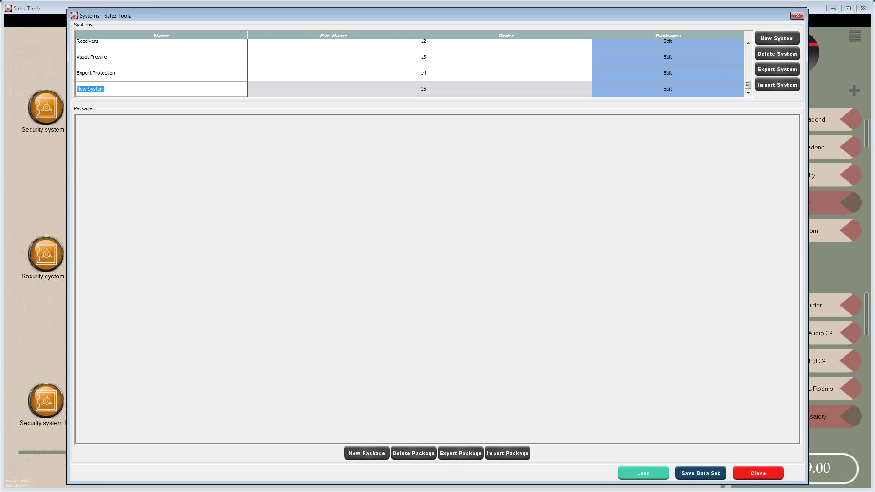
{"action": "type", "text": "Monitoring"}
{"action": "left_click", "coordinate": [667, 89]}
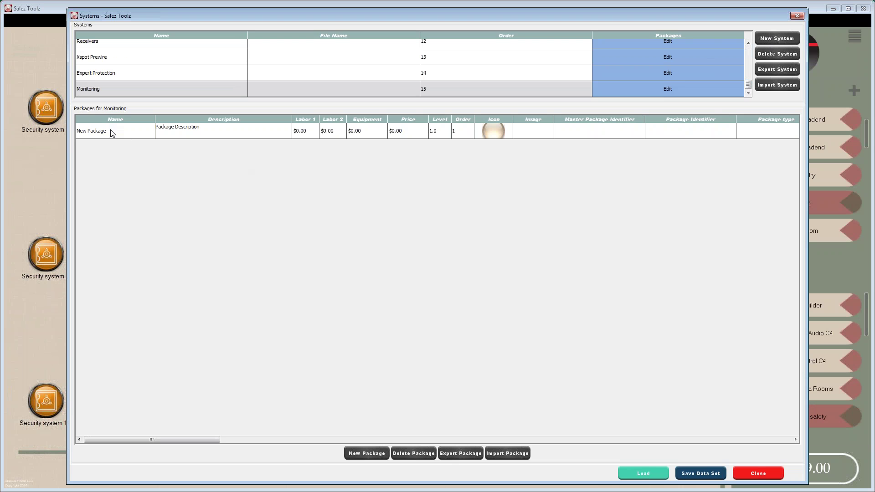
- Name Monitoring's first package GSM, with Labor 2 at $45.00 and price 45
{"action": "double_click", "coordinate": [112, 133]}
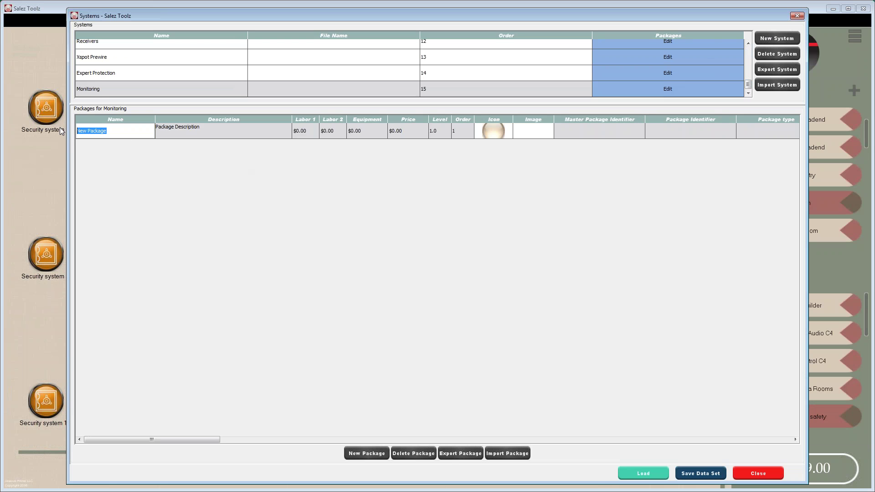
{"action": "type", "text": "GSM"}
{"action": "left_click", "coordinate": [328, 131]}
{"action": "double_click", "coordinate": [335, 131]}
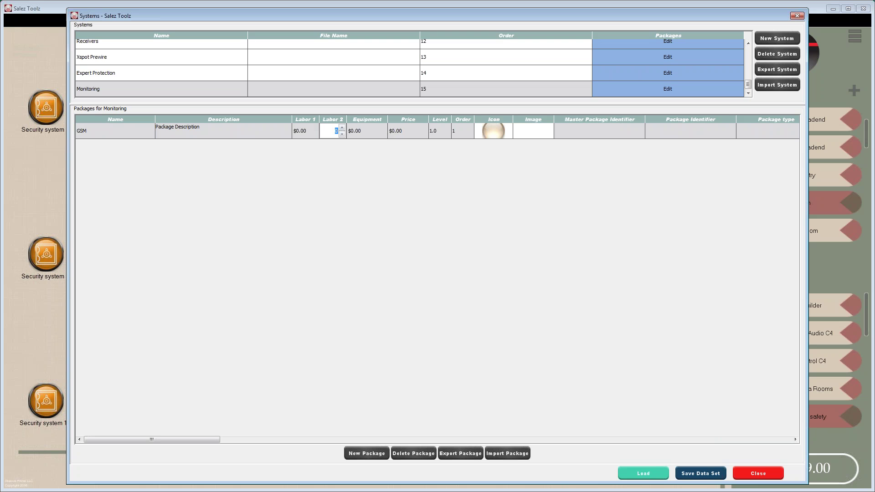
{"action": "type", "text": "45"}
{"action": "key", "text": "Tab"}
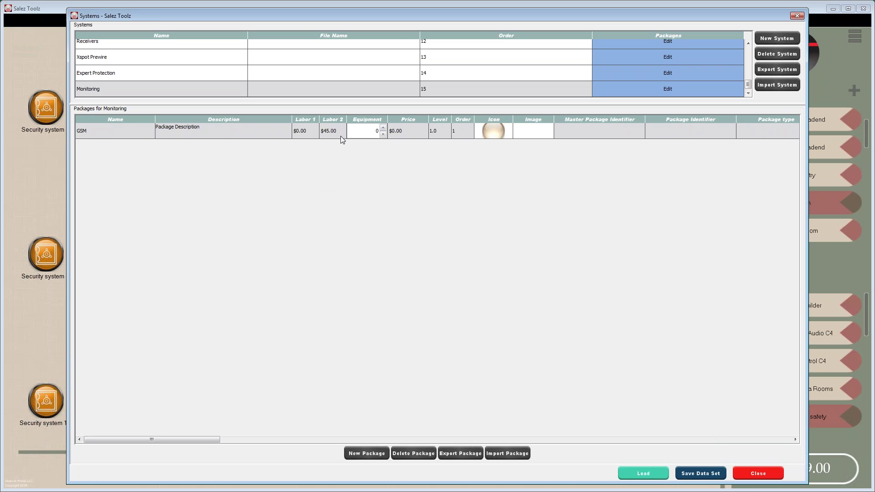
{"action": "left_click", "coordinate": [311, 131]}
{"action": "left_click", "coordinate": [415, 132]}
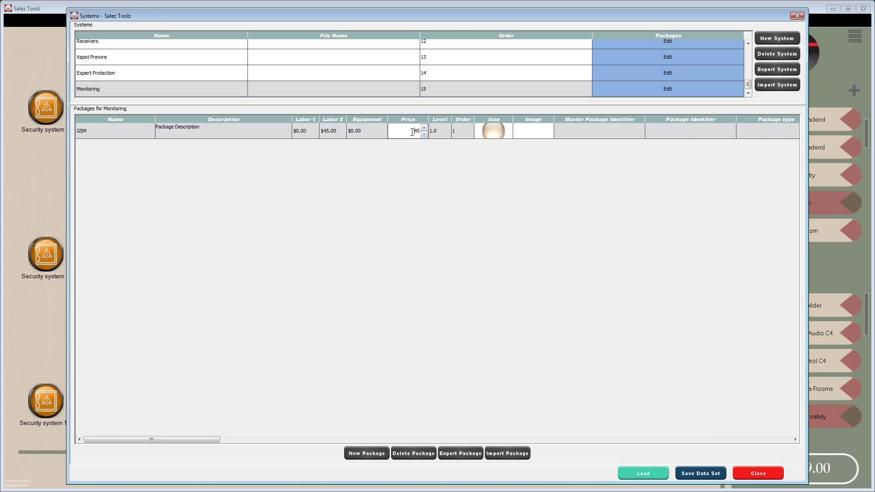
{"action": "type", "text": "45"}
- Add a second Monitoring package named Video Monitoring and enter its price
{"action": "left_click", "coordinate": [366, 453]}
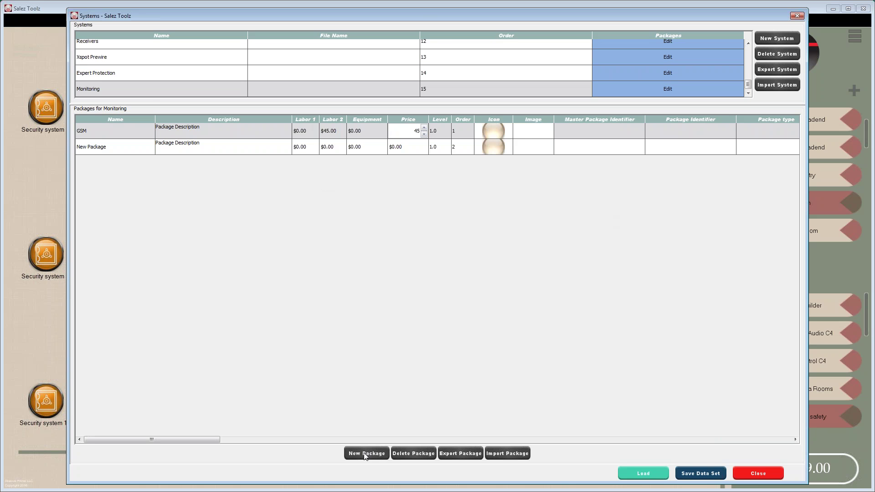
{"action": "left_click", "coordinate": [113, 149]}
{"action": "left_click", "coordinate": [116, 149]}
{"action": "left_click_drag", "start_coordinate": [116, 149], "coordinate": [74, 141]}
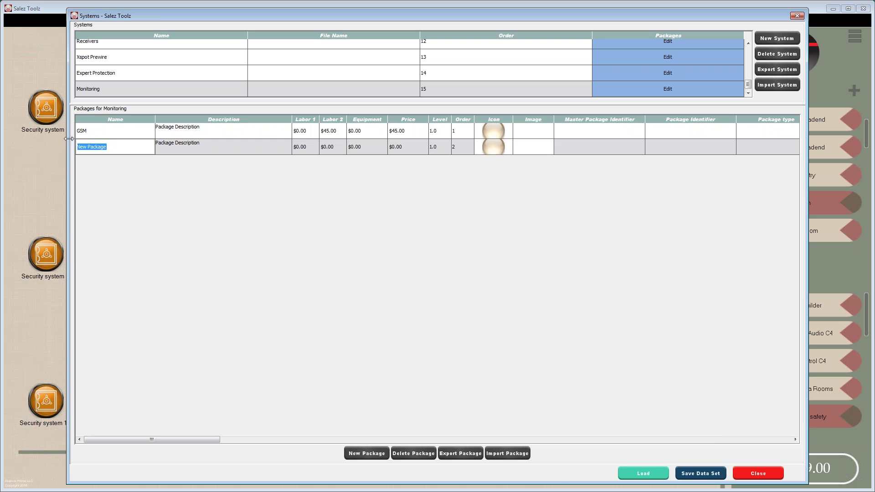
{"action": "type", "text": "Video Monitoring"}
{"action": "left_click", "coordinate": [338, 147]}
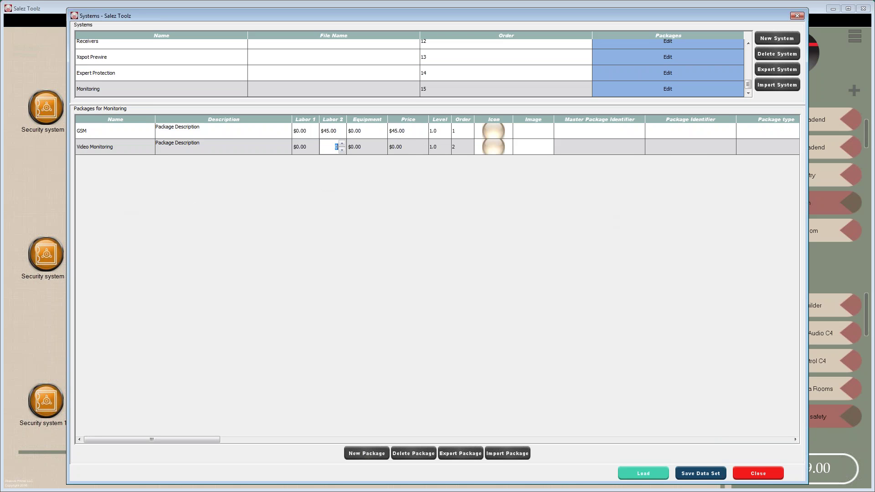
{"action": "left_click", "coordinate": [414, 147]}
{"action": "type", "text": "55"}
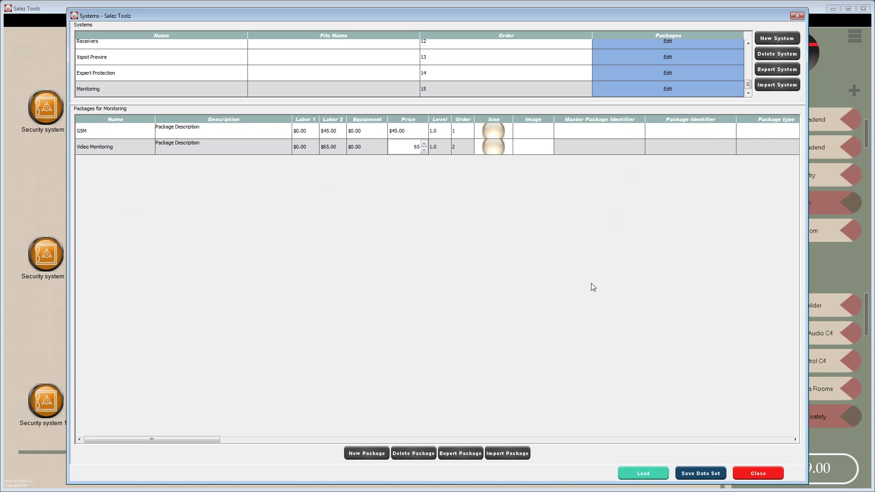
{"action": "left_click_drag", "start_coordinate": [213, 439], "coordinate": [238, 446]}
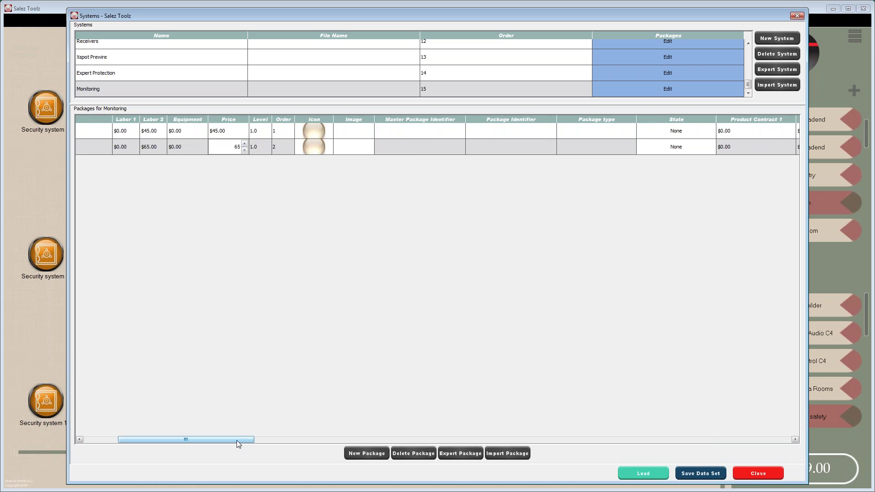
- Set the state of both GSM and Video Monitoring to Monitoring
{"action": "left_click", "coordinate": [690, 131]}
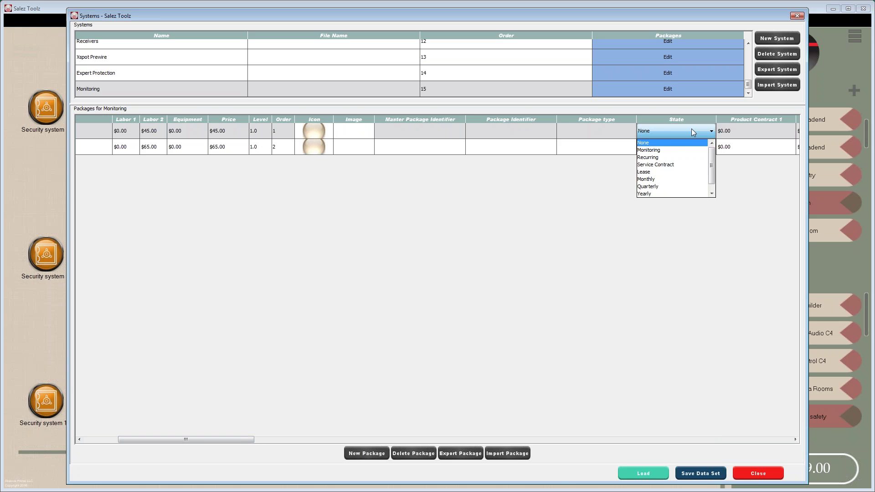
{"action": "left_click", "coordinate": [681, 150]}
{"action": "left_click", "coordinate": [679, 146]}
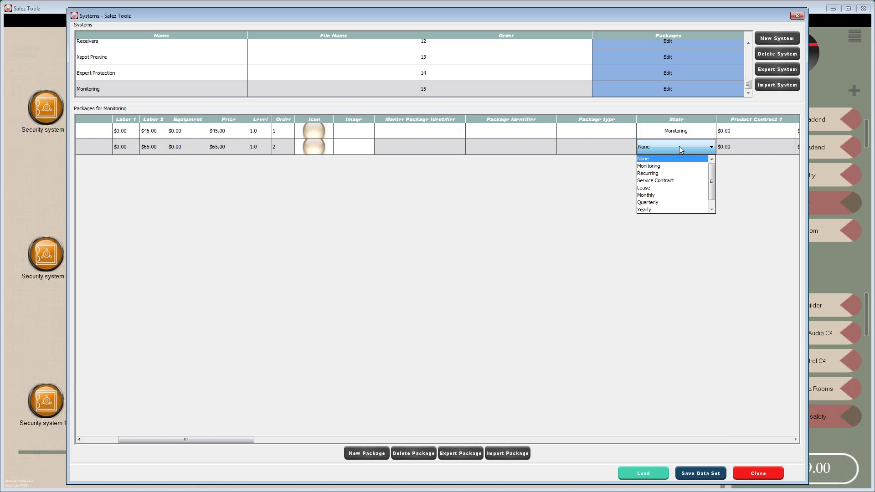
{"action": "left_click", "coordinate": [673, 167]}
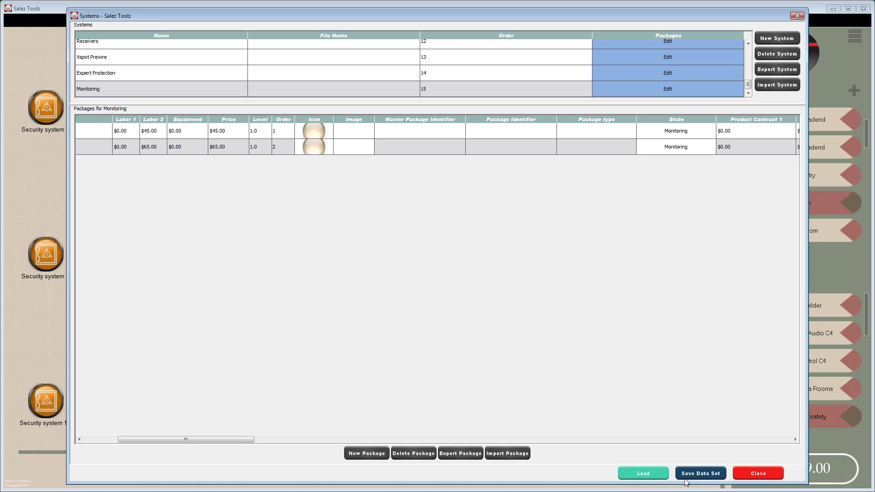
- Close the systems editor and reopen it from the main menu
{"action": "left_click", "coordinate": [760, 473]}
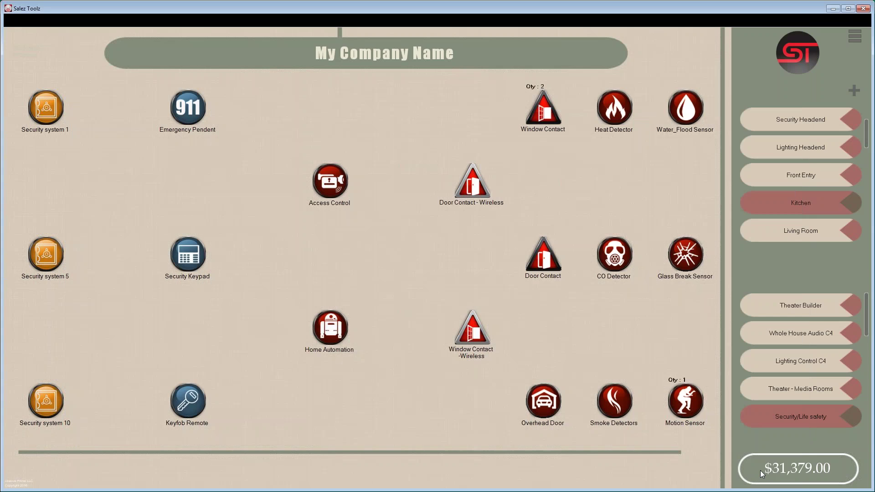
{"action": "left_click", "coordinate": [854, 37]}
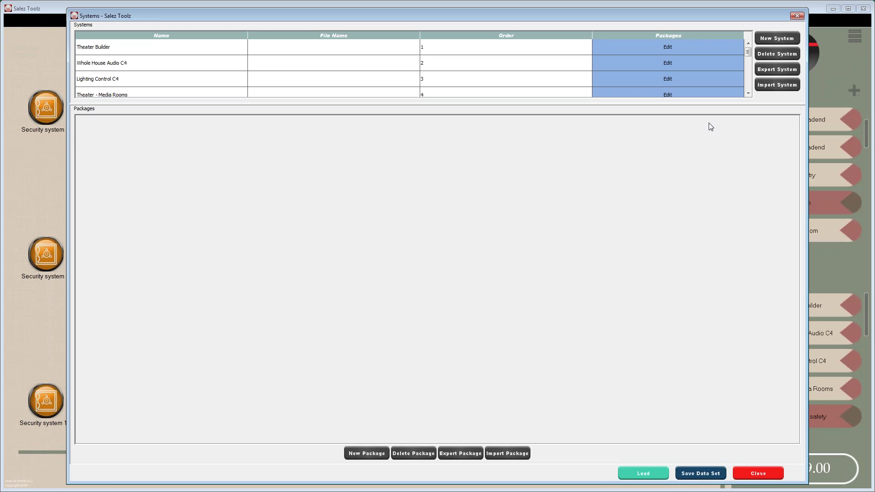
{"action": "left_click_drag", "start_coordinate": [748, 52], "coordinate": [747, 86]}
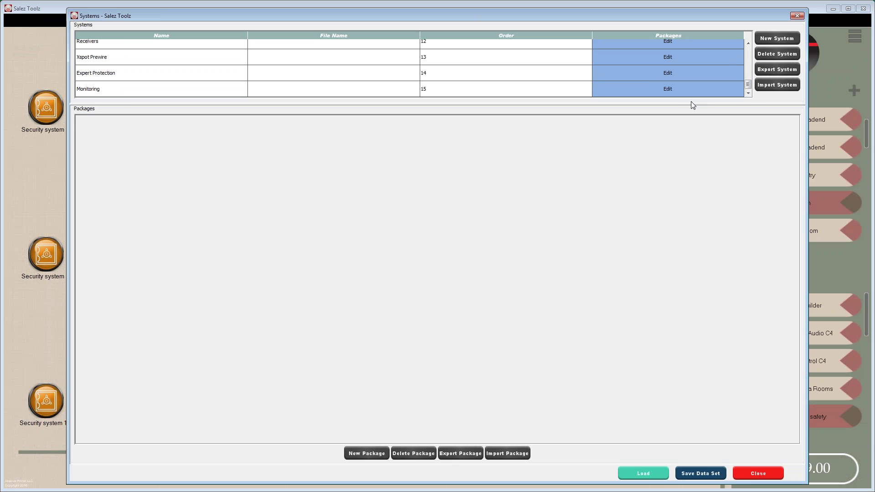
- Give the GSM package the dark red antenna icon Ant_CB_DR_default
{"action": "left_click", "coordinate": [672, 89]}
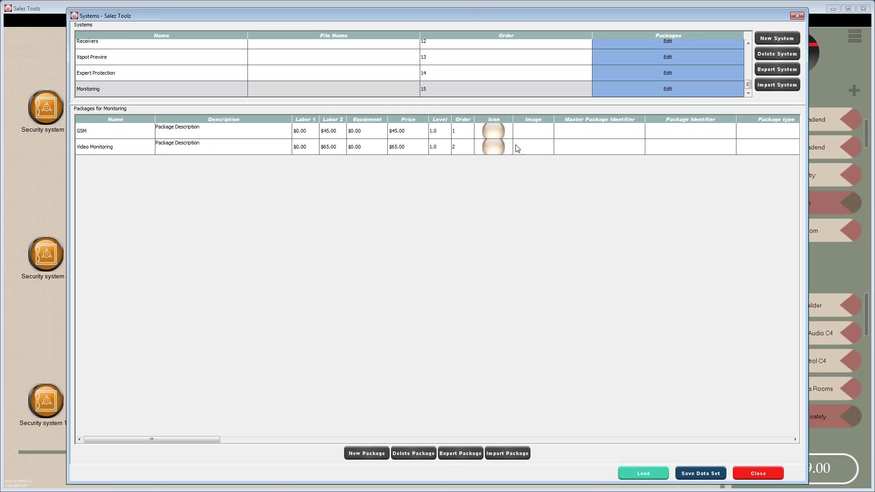
{"action": "left_click", "coordinate": [492, 136]}
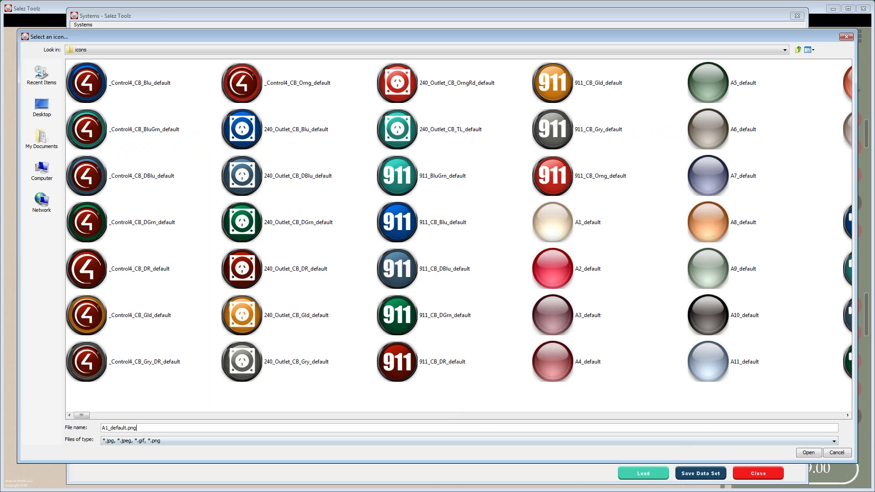
{"action": "left_click", "coordinate": [702, 415]}
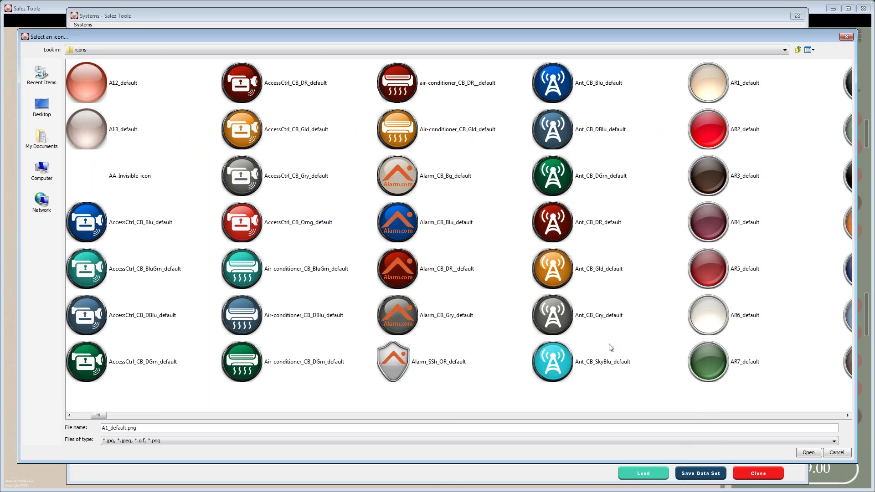
{"action": "double_click", "coordinate": [553, 225]}
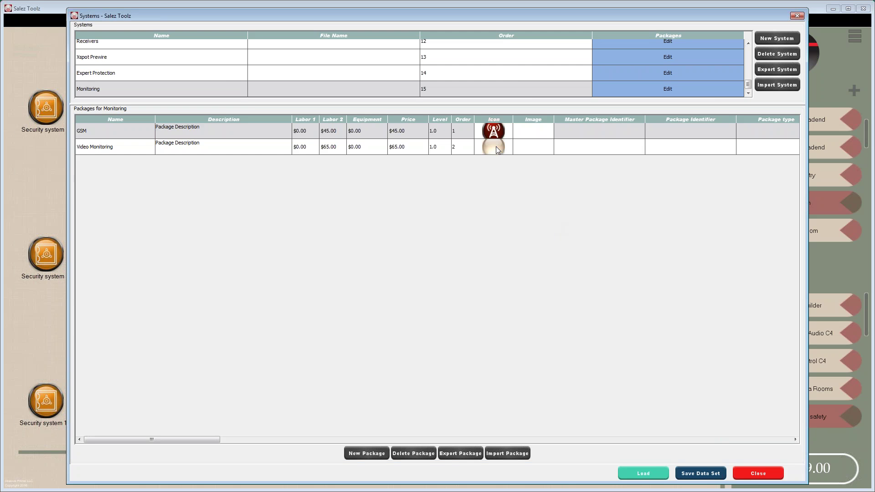
- Give the Video Monitoring package the orange antenna icon Ant_CB_Gld_default
{"action": "left_click", "coordinate": [500, 145]}
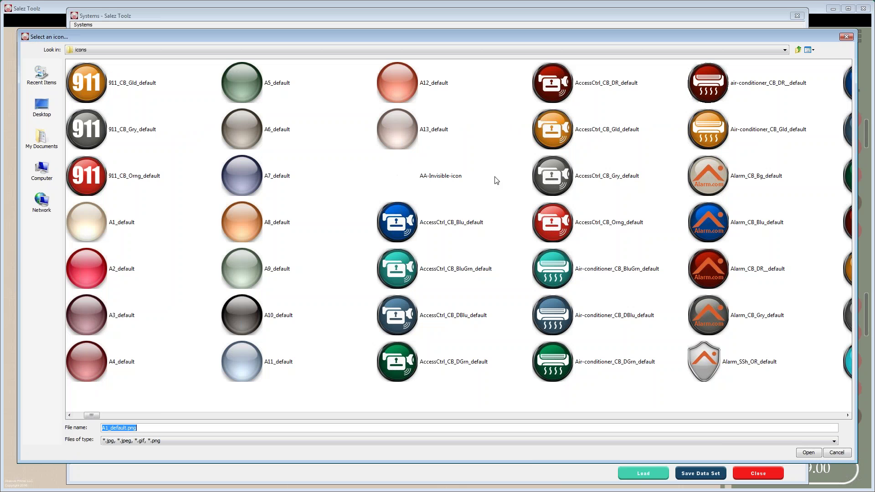
{"action": "left_click", "coordinate": [729, 415]}
{"action": "left_click", "coordinate": [729, 416]}
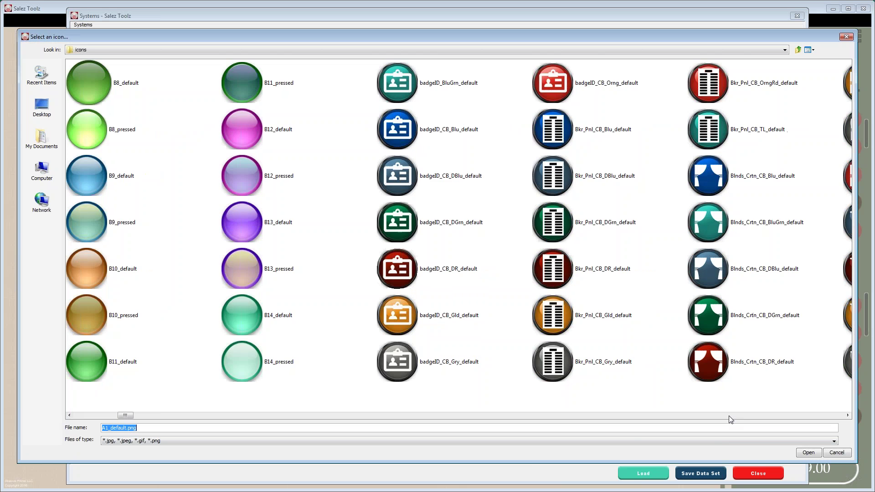
{"action": "left_click", "coordinate": [729, 416]}
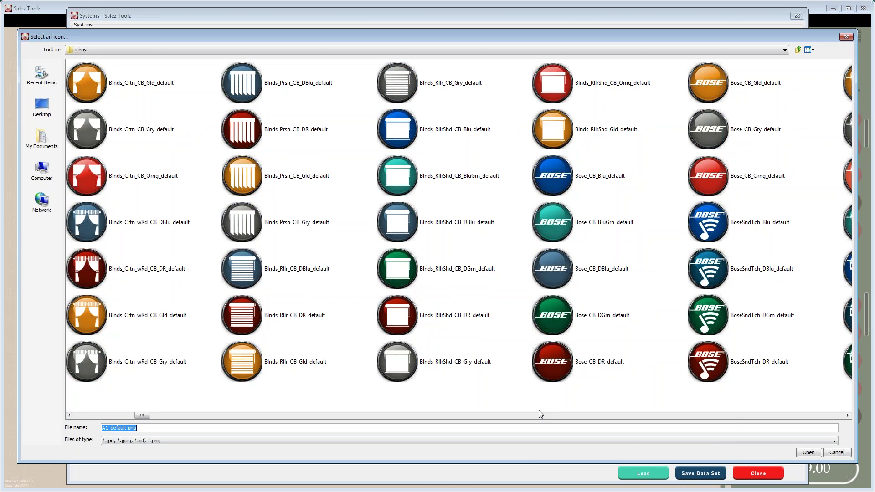
{"action": "left_click", "coordinate": [92, 416]}
{"action": "left_click", "coordinate": [92, 417]}
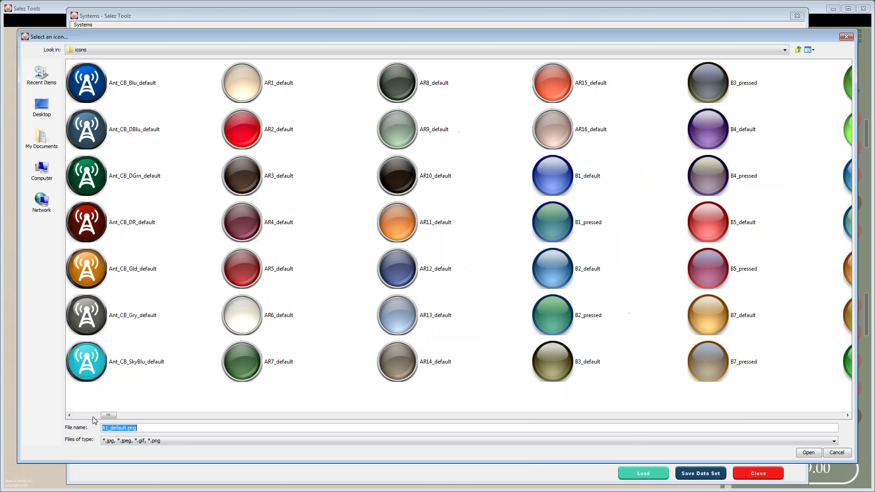
{"action": "double_click", "coordinate": [95, 263]}
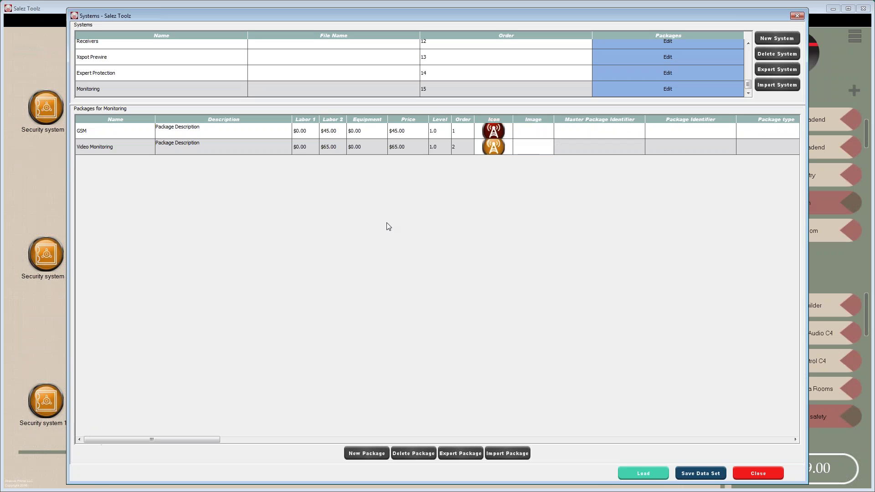
- Start choosing GSM's package picture by opening the Security image folder
{"action": "left_click", "coordinate": [538, 133]}
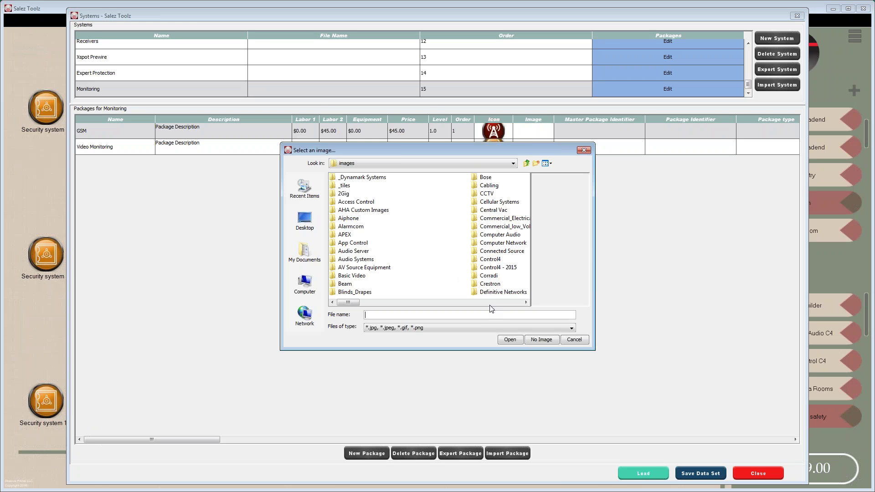
{"action": "scroll", "coordinate": [493, 303], "scroll_direction": "right", "scroll_amount": 5}
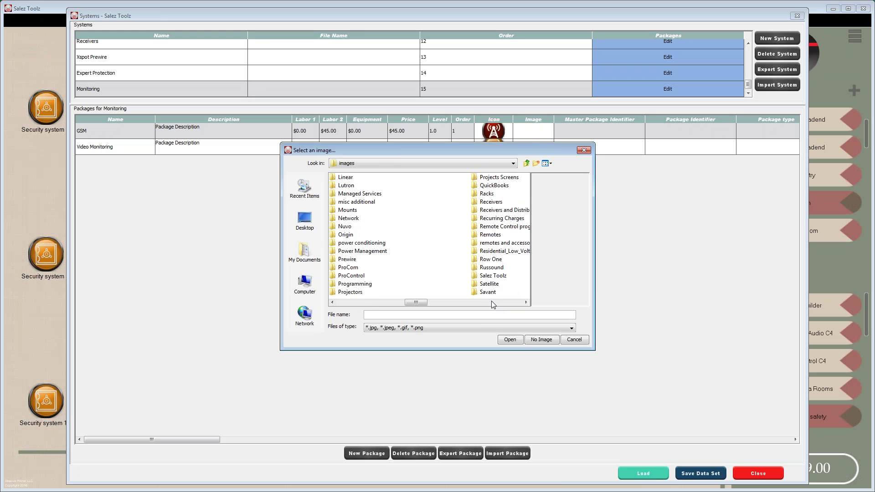
{"action": "scroll", "coordinate": [492, 302], "scroll_direction": "right", "scroll_amount": 2}
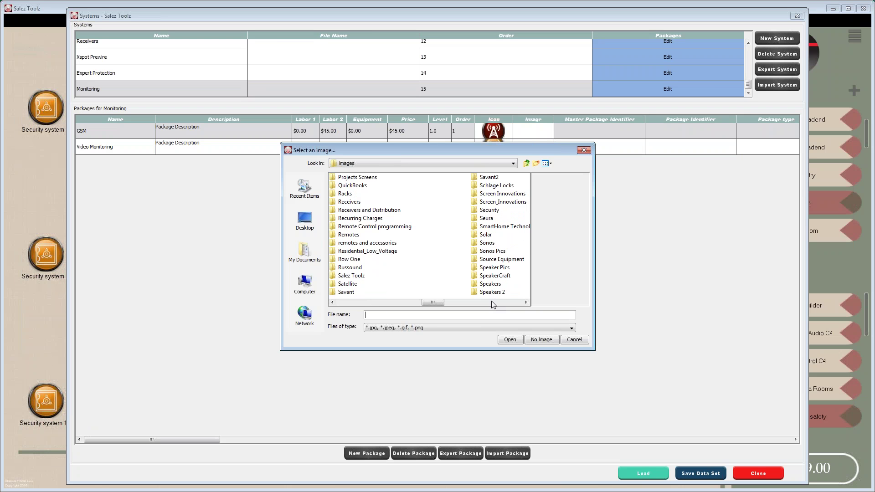
{"action": "left_click", "coordinate": [477, 210]}
{"action": "left_click", "coordinate": [478, 210]}
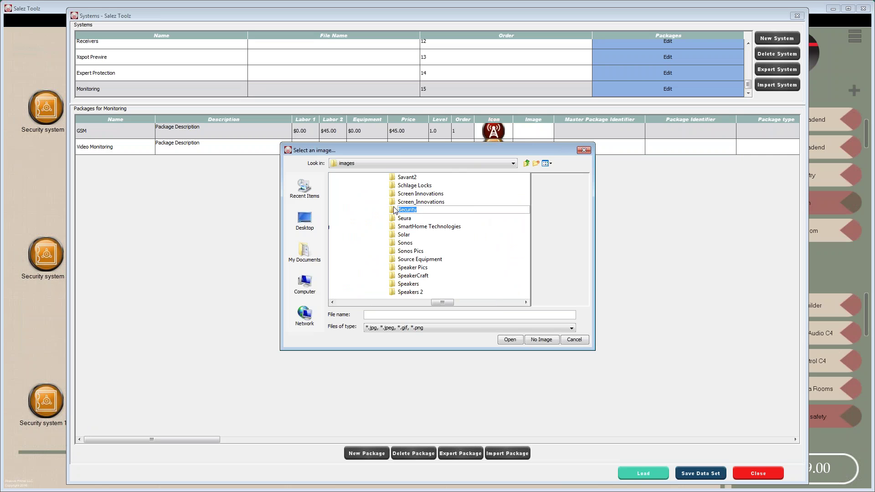
{"action": "double_click", "coordinate": [393, 211]}
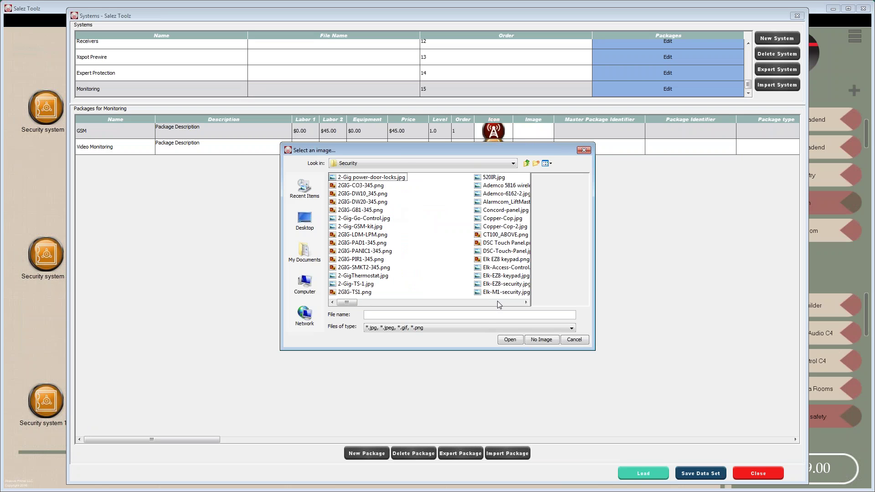
- Preview the Security images and set Security_Monitoring_1.jpg as GSM's picture
{"action": "scroll", "coordinate": [498, 301], "scroll_direction": "right", "scroll_amount": 2}
{"action": "scroll", "coordinate": [498, 303], "scroll_direction": "right", "scroll_amount": 1}
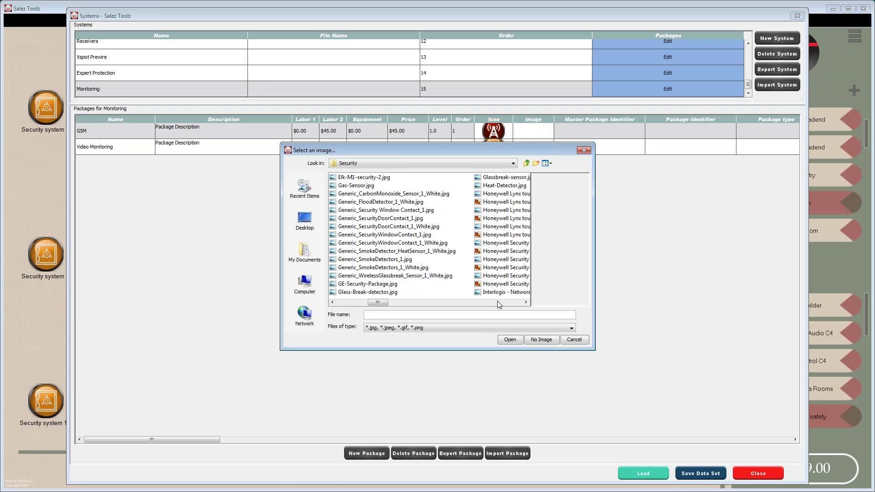
{"action": "scroll", "coordinate": [500, 305], "scroll_direction": "right", "scroll_amount": 1}
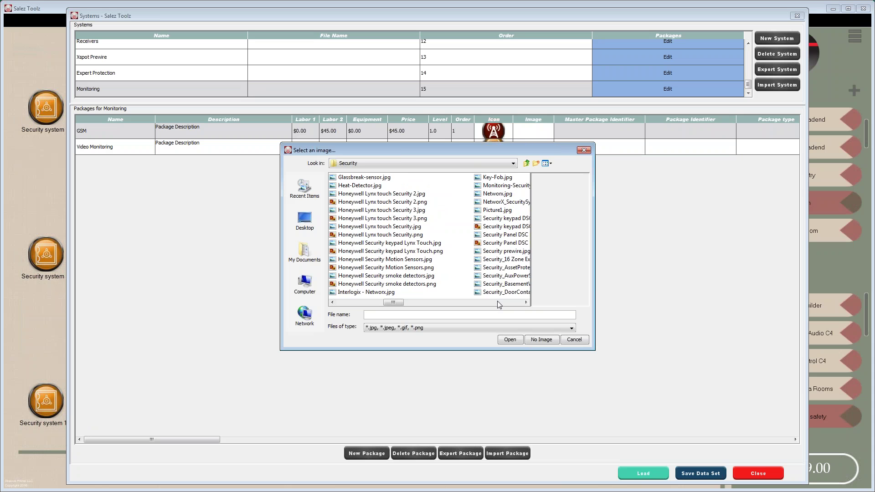
{"action": "scroll", "coordinate": [500, 305], "scroll_direction": "right", "scroll_amount": 1}
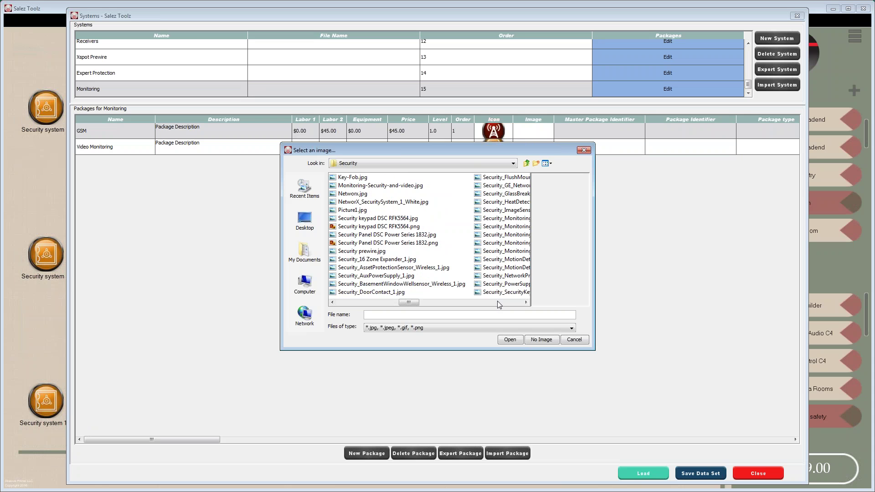
{"action": "left_click", "coordinate": [345, 187]}
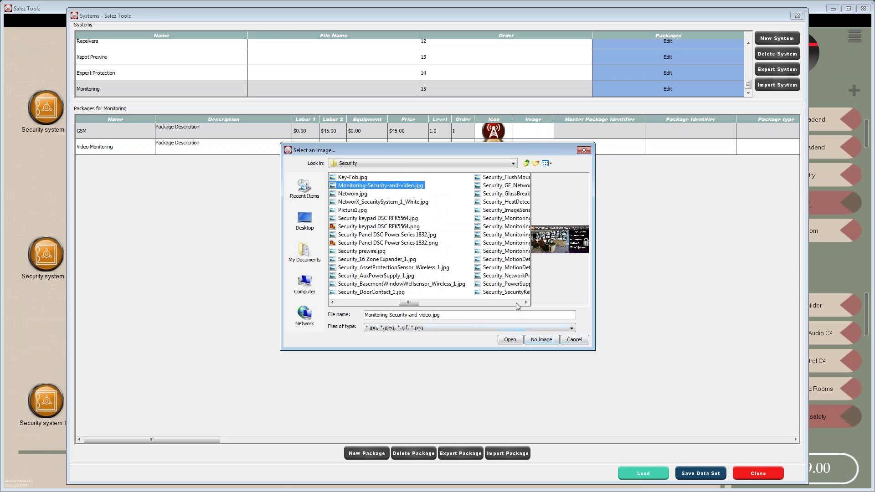
{"action": "scroll", "coordinate": [518, 305], "scroll_direction": "right", "scroll_amount": 1}
{"action": "left_click", "coordinate": [362, 219]}
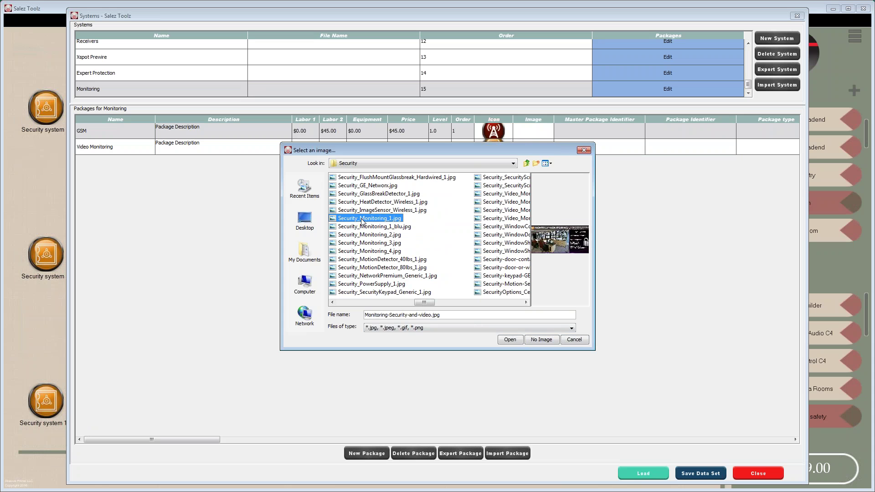
{"action": "left_click", "coordinate": [512, 340]}
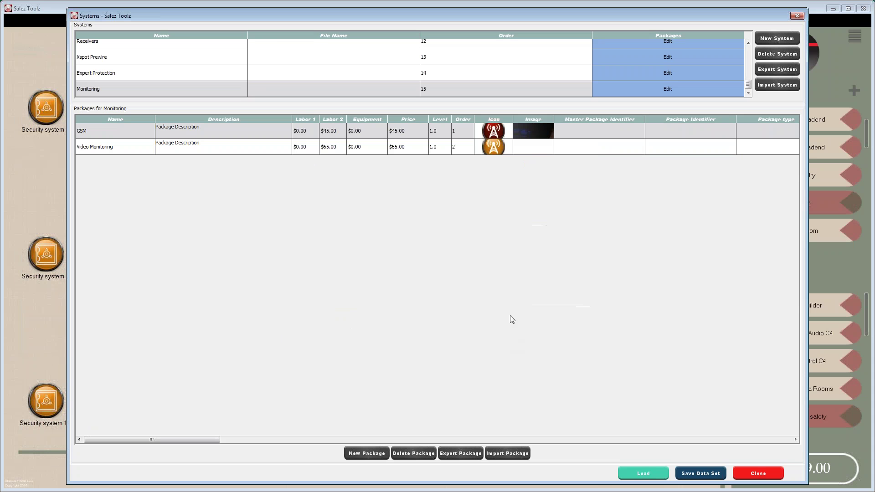
- Set Security_Monitoring_3.jpg as the Video Monitoring package picture
{"action": "left_click", "coordinate": [537, 147]}
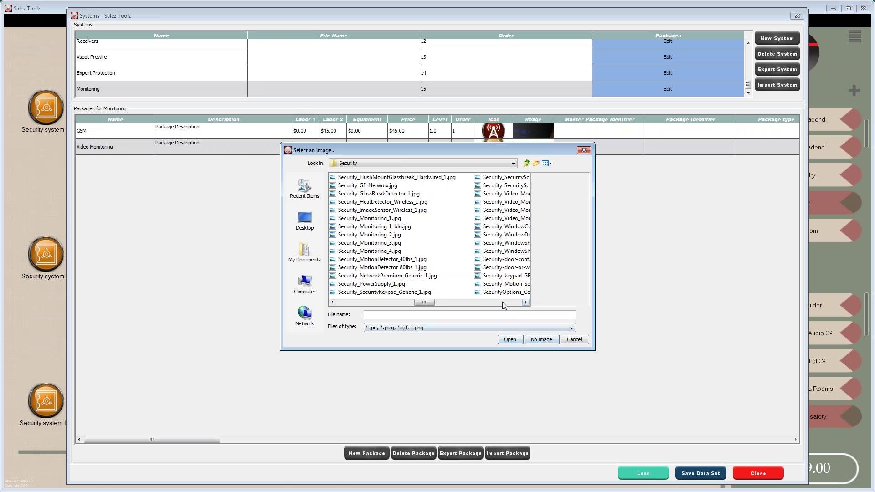
{"action": "left_click", "coordinate": [363, 242]}
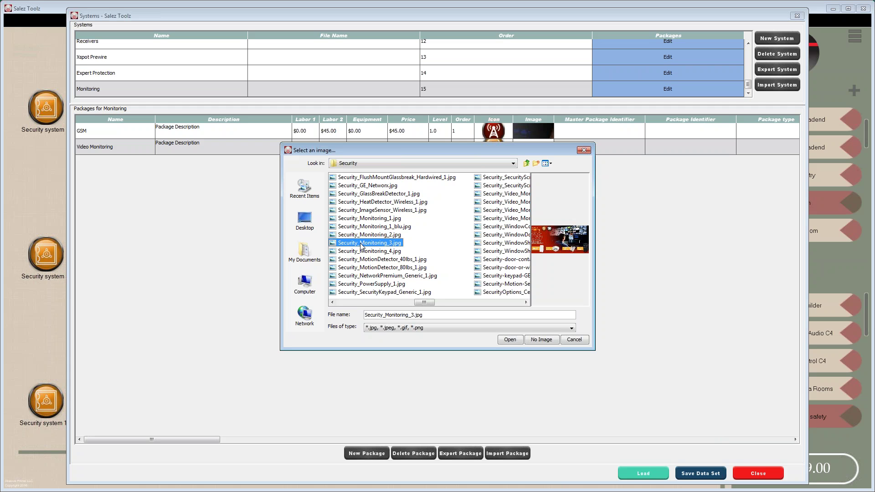
{"action": "left_click", "coordinate": [510, 340]}
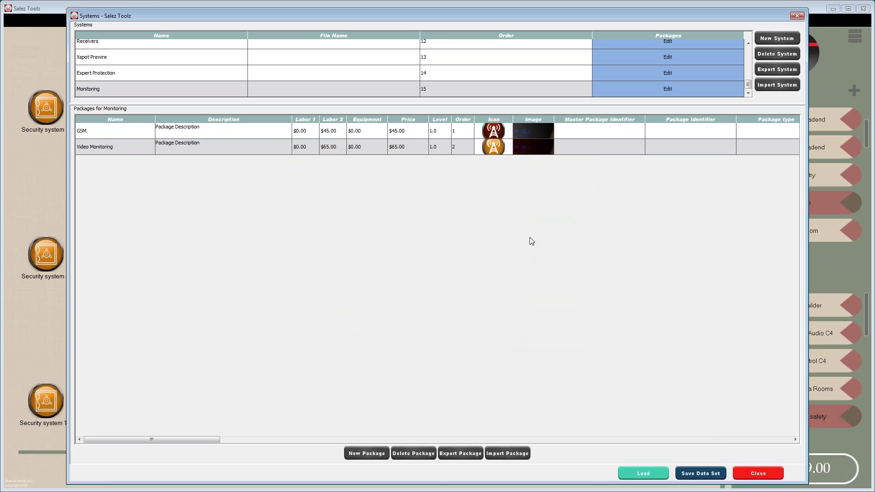
- Replace Video Monitoring's picture with Security_Monitoring_4.jpg after previewing several images
{"action": "left_click", "coordinate": [542, 149]}
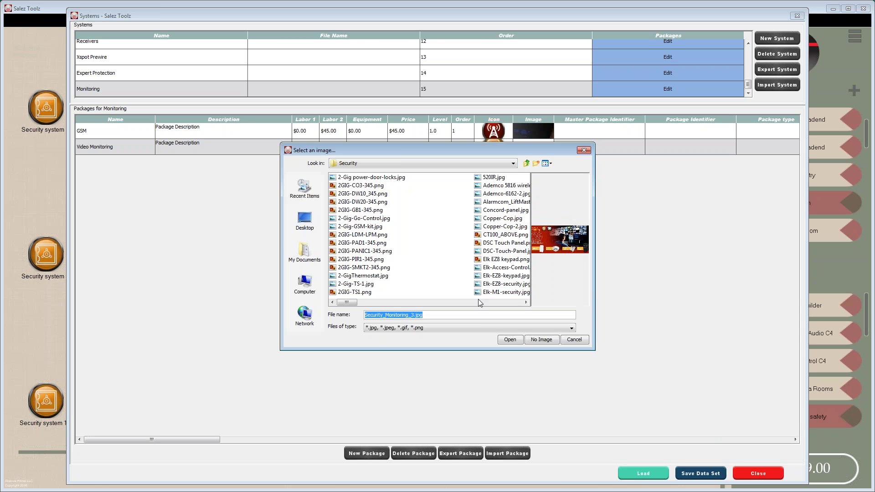
{"action": "left_click", "coordinate": [479, 302]}
{"action": "left_click", "coordinate": [479, 301]}
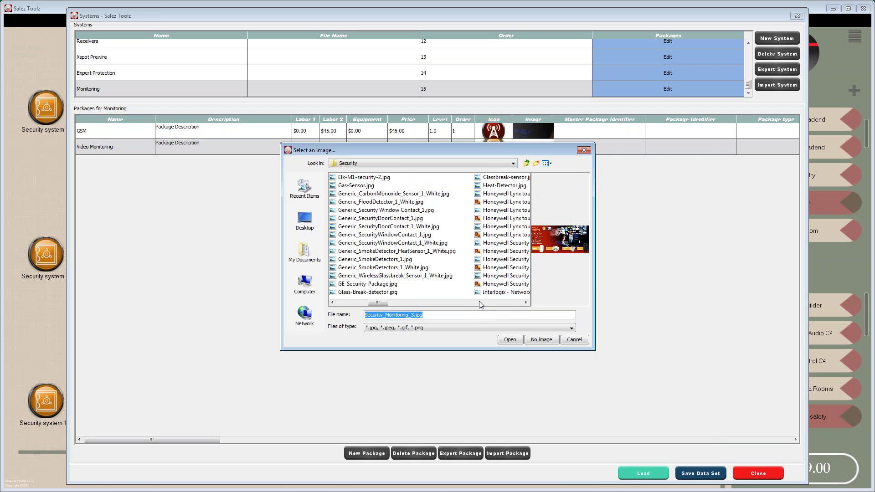
{"action": "left_click", "coordinate": [480, 302]}
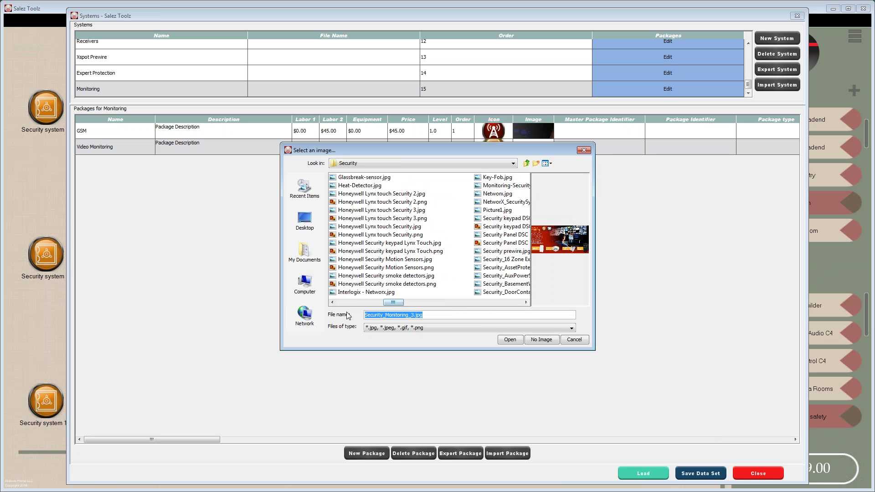
{"action": "left_click", "coordinate": [481, 303]}
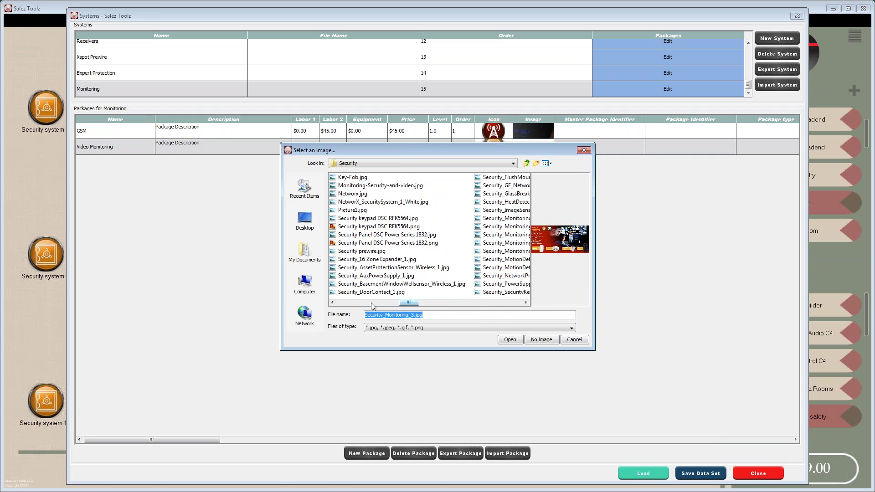
{"action": "left_click", "coordinate": [475, 303]}
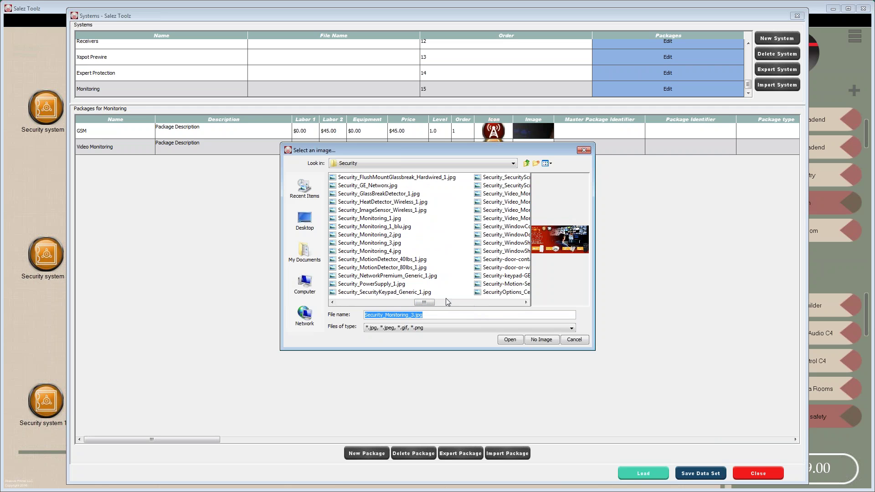
{"action": "left_click", "coordinate": [374, 243]}
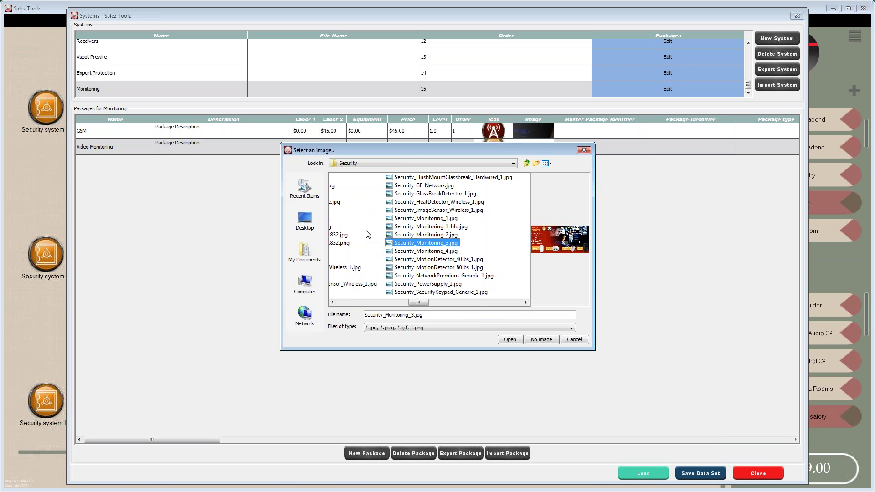
{"action": "left_click", "coordinate": [422, 235]}
{"action": "left_click", "coordinate": [418, 228]}
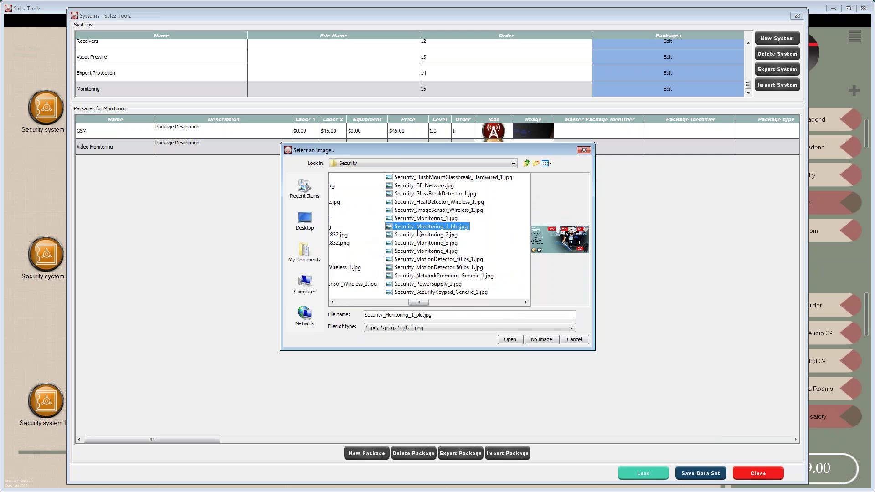
{"action": "left_click", "coordinate": [420, 219]}
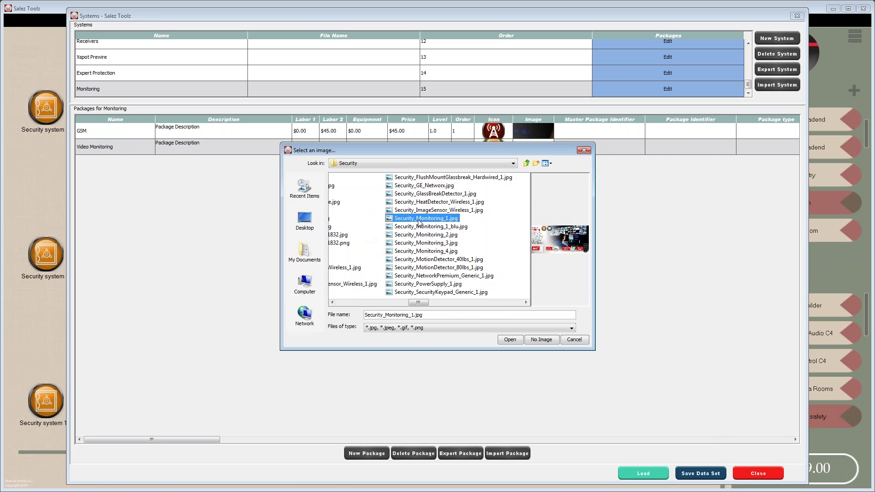
{"action": "left_click", "coordinate": [415, 252]}
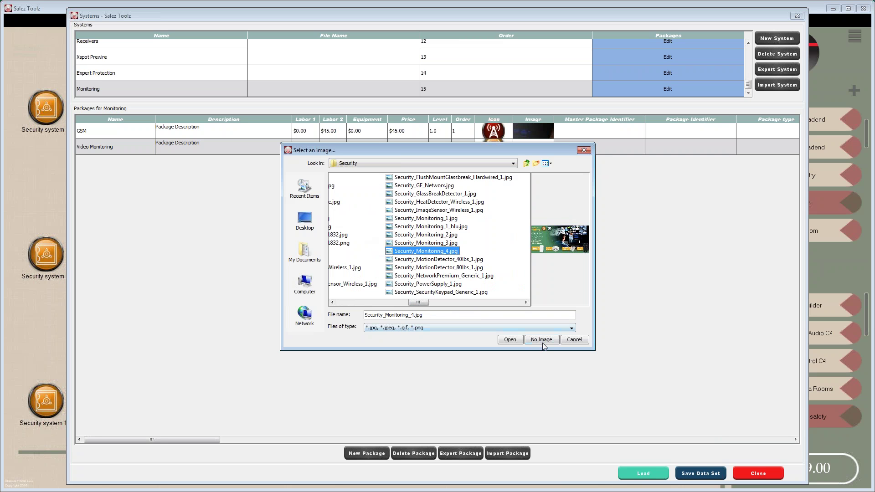
{"action": "left_click", "coordinate": [510, 340]}
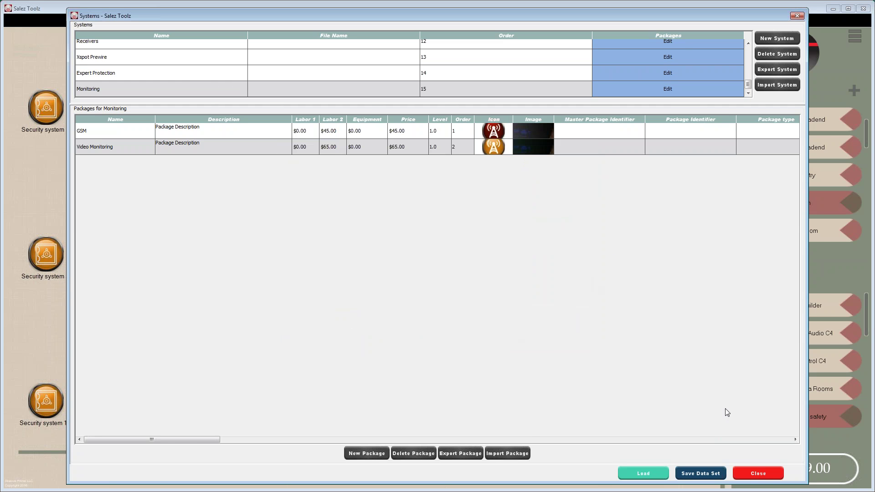
- Close the systems editor and add one GSM package from the Monitoring category
{"action": "left_click", "coordinate": [754, 472]}
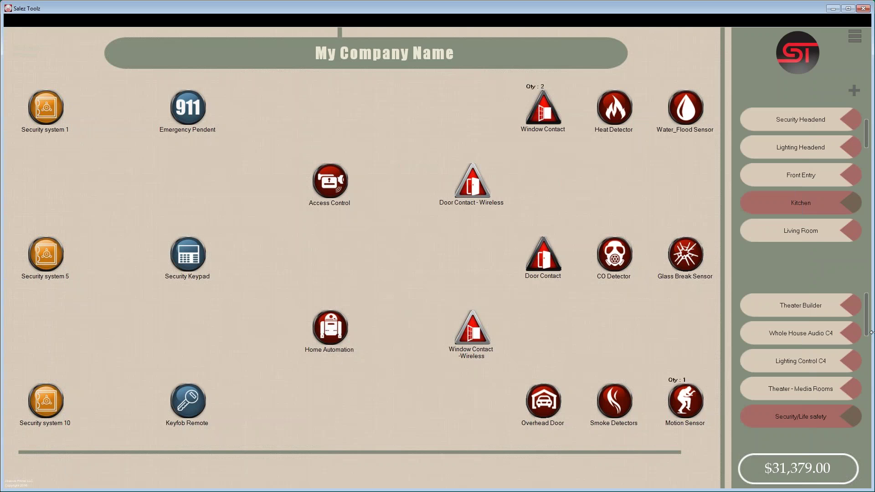
{"action": "left_click_drag", "start_coordinate": [869, 324], "coordinate": [858, 429]}
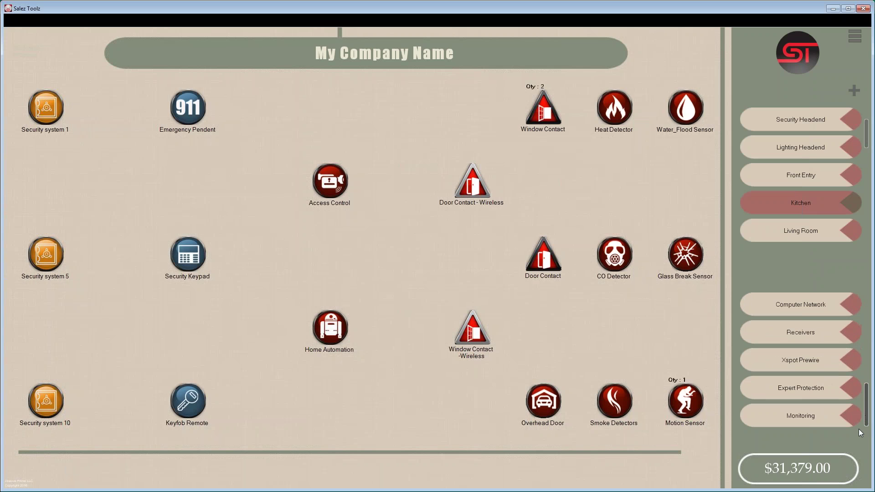
{"action": "left_click", "coordinate": [805, 416]}
{"action": "left_click", "coordinate": [46, 180]}
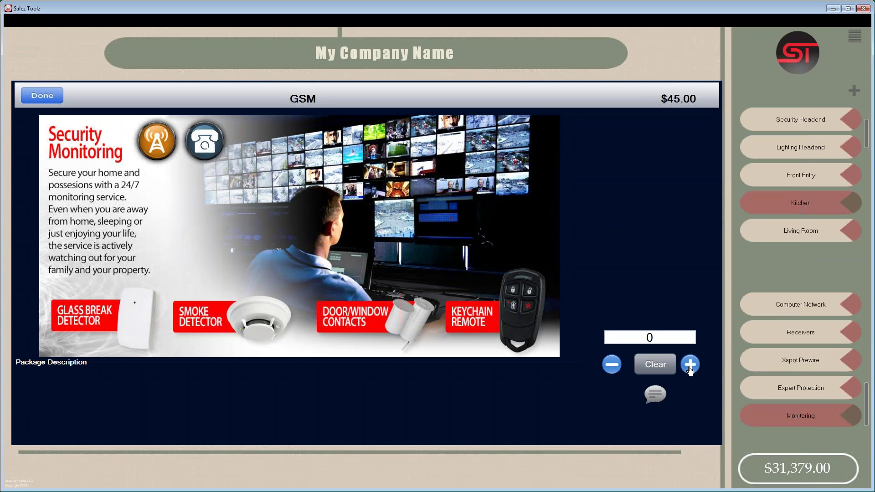
{"action": "left_click", "coordinate": [689, 368]}
{"action": "left_click", "coordinate": [42, 96]}
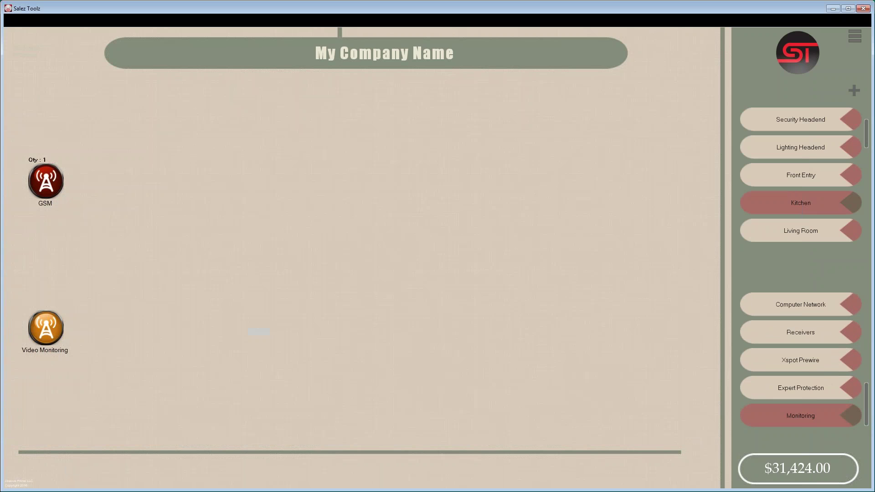
- Add one Video Monitoring package, bringing the quote total to $31,489.00
{"action": "left_click", "coordinate": [51, 331]}
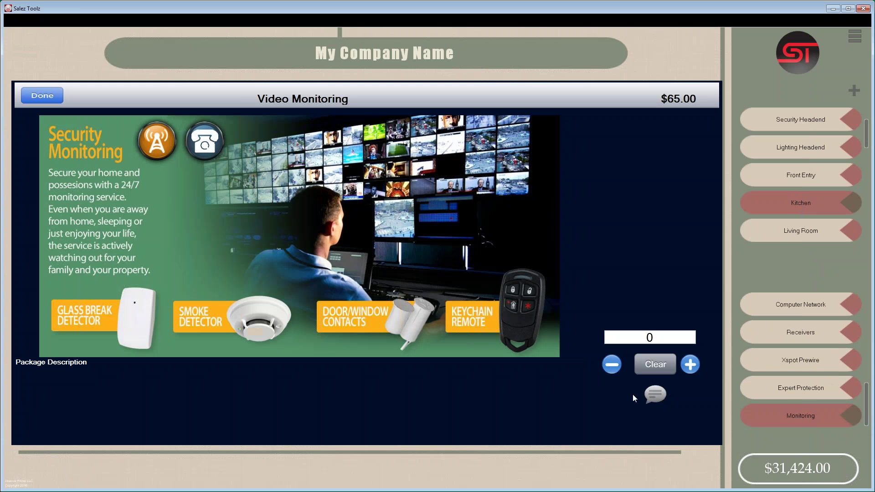
{"action": "left_click", "coordinate": [690, 364]}
{"action": "left_click", "coordinate": [41, 97]}
{"action": "left_click", "coordinate": [855, 36]}
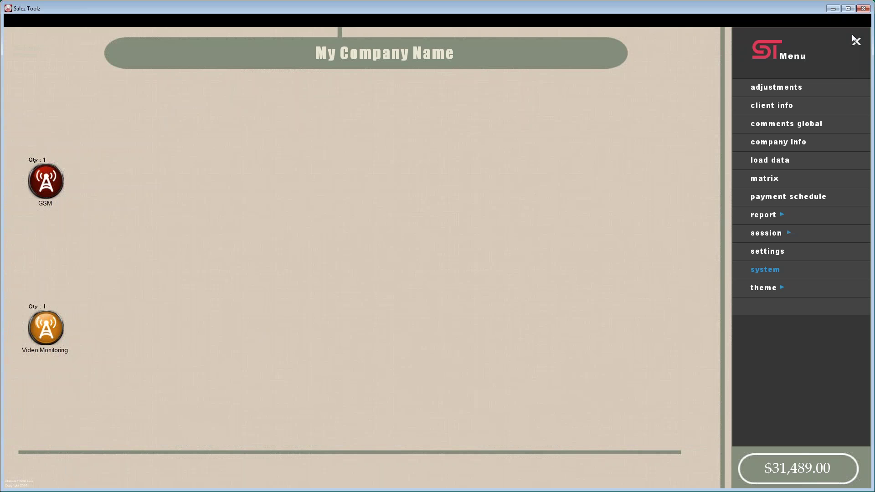
- Generate Client Report 2 with all optional sections selected
{"action": "left_click", "coordinate": [769, 223]}
{"action": "left_click", "coordinate": [773, 235]}
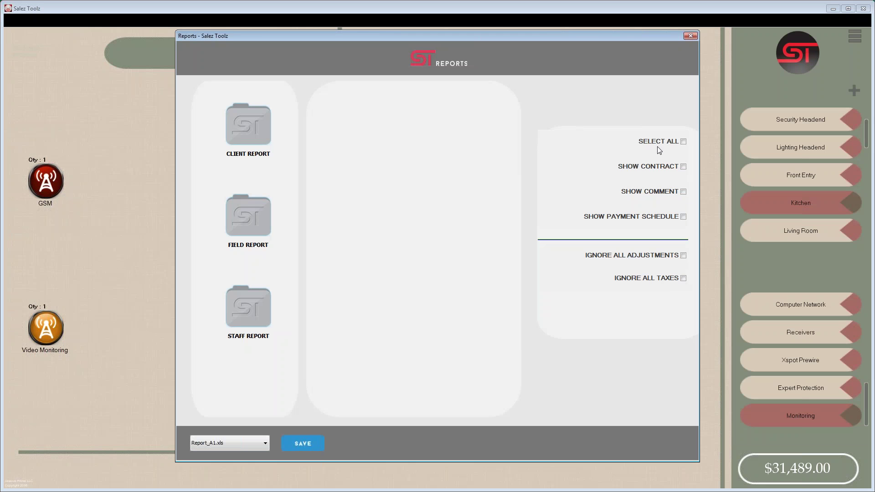
{"action": "left_click", "coordinate": [685, 143]}
{"action": "left_click", "coordinate": [244, 136]}
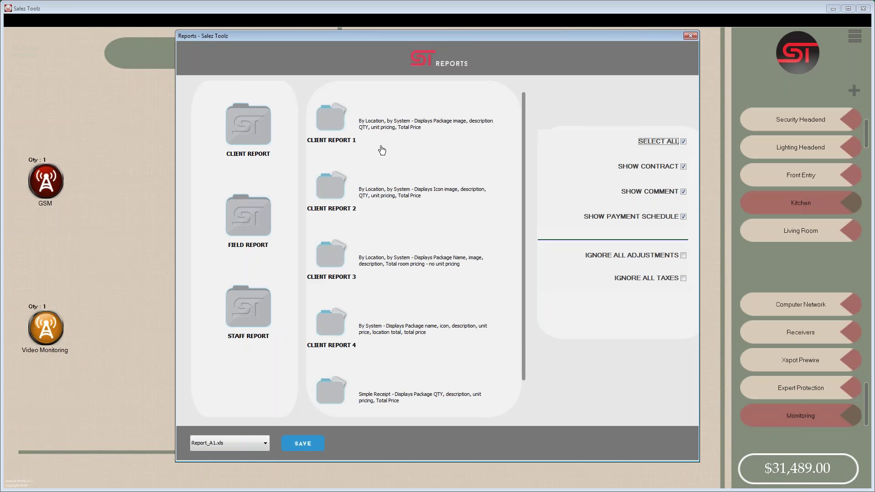
{"action": "left_click", "coordinate": [331, 185]}
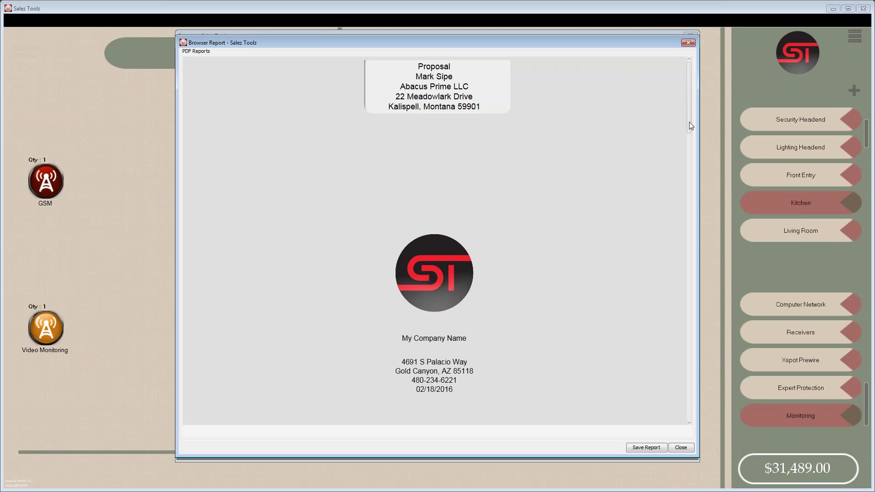
- Scroll through the Client Report 2 preview to the Monitoring Charges, then close it
{"action": "left_click_drag", "start_coordinate": [690, 100], "coordinate": [689, 288]}
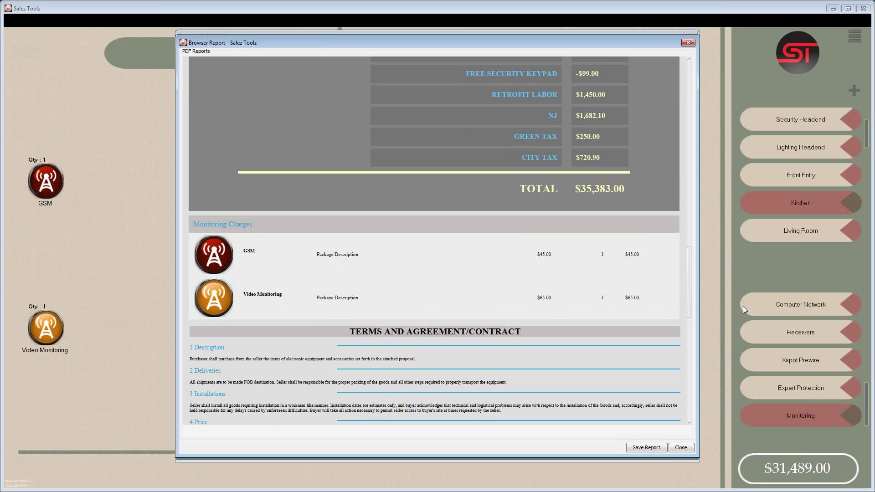
{"action": "mouse_move", "coordinate": [691, 264]}
{"action": "left_mouse_down"}
{"action": "mouse_move", "coordinate": [691, 364]}
{"action": "mouse_move", "coordinate": [687, 238]}
{"action": "mouse_move", "coordinate": [689, 253]}
{"action": "left_mouse_up"}
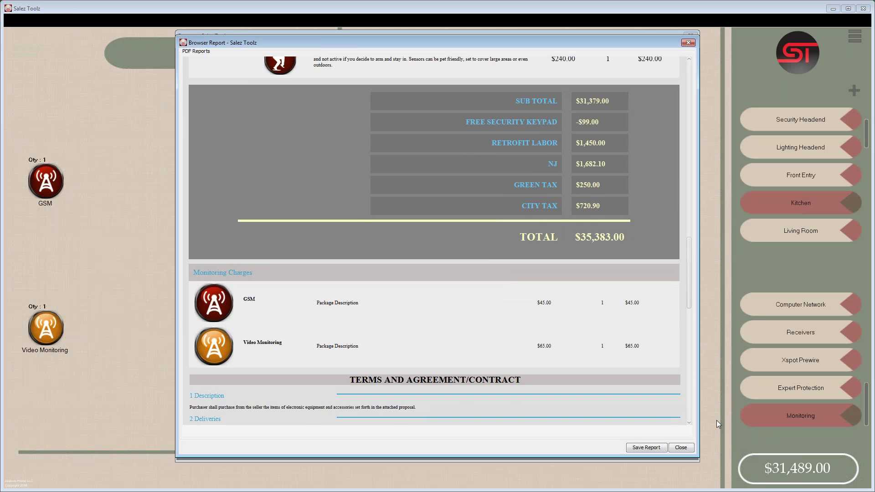
{"action": "left_click", "coordinate": [684, 447]}
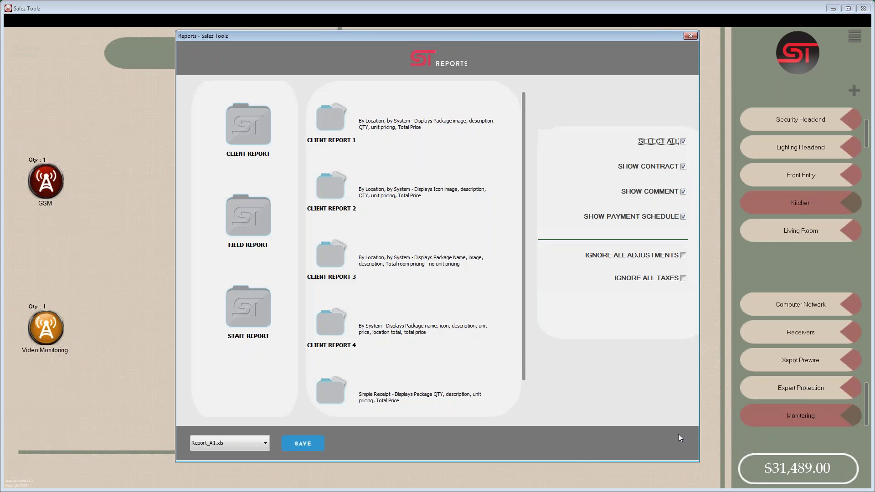
- Generate and scroll through Field Report 1, then close it and the Reports window
{"action": "left_click", "coordinate": [246, 219]}
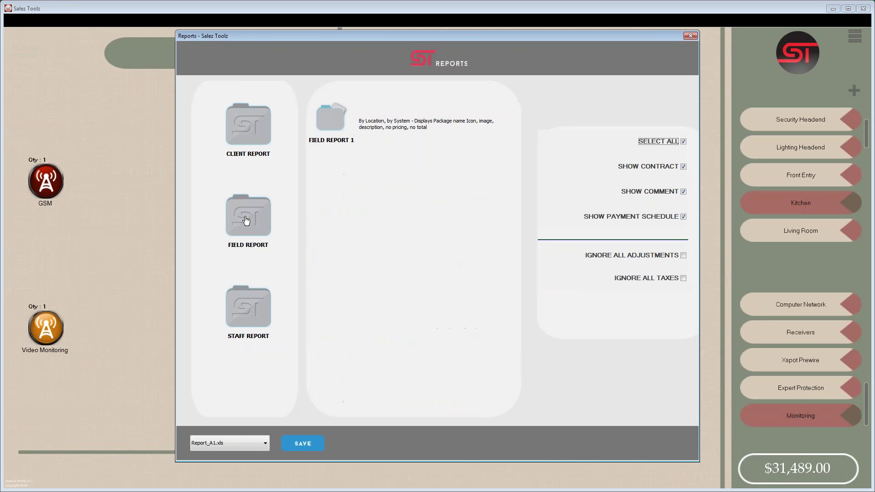
{"action": "left_click", "coordinate": [320, 137]}
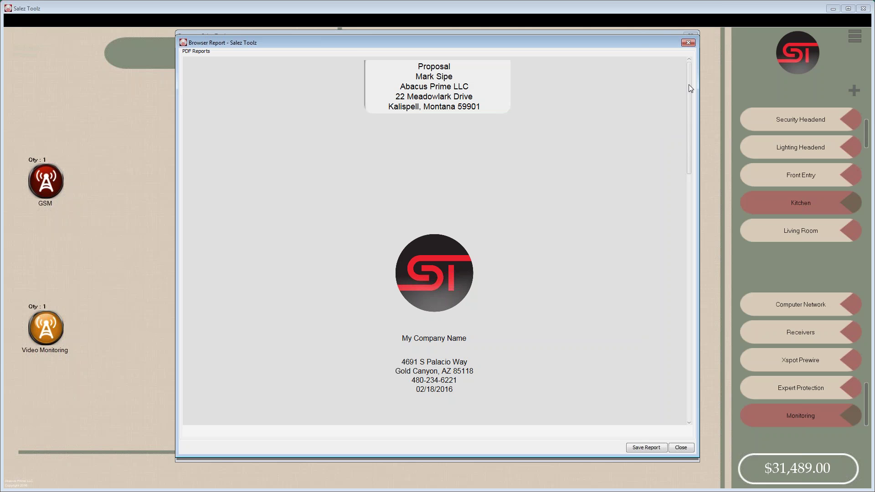
{"action": "left_click_drag", "start_coordinate": [688, 84], "coordinate": [694, 239]}
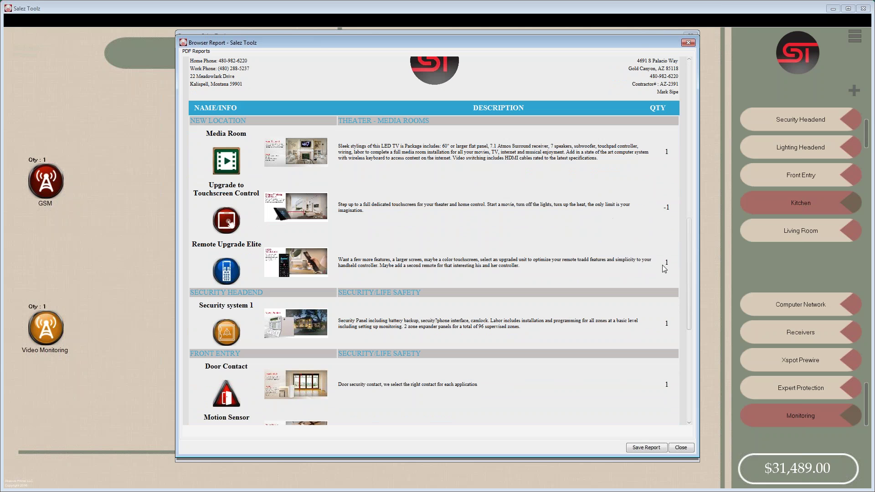
{"action": "left_click_drag", "start_coordinate": [690, 258], "coordinate": [688, 276]}
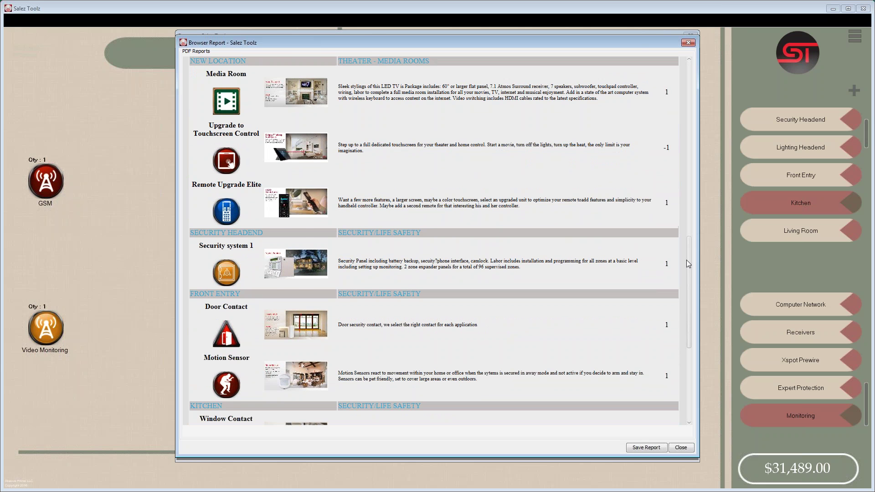
{"action": "scroll", "coordinate": [686, 260], "scroll_direction": "down", "scroll_amount": 5}
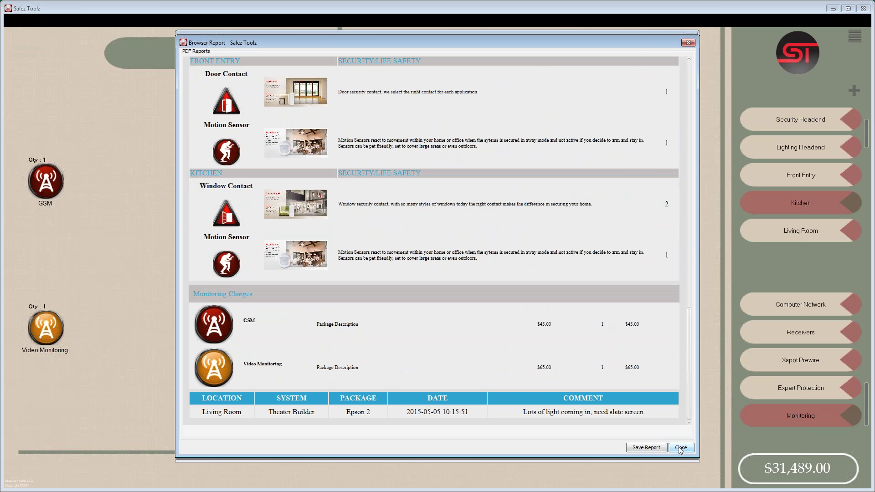
{"action": "left_click", "coordinate": [681, 448]}
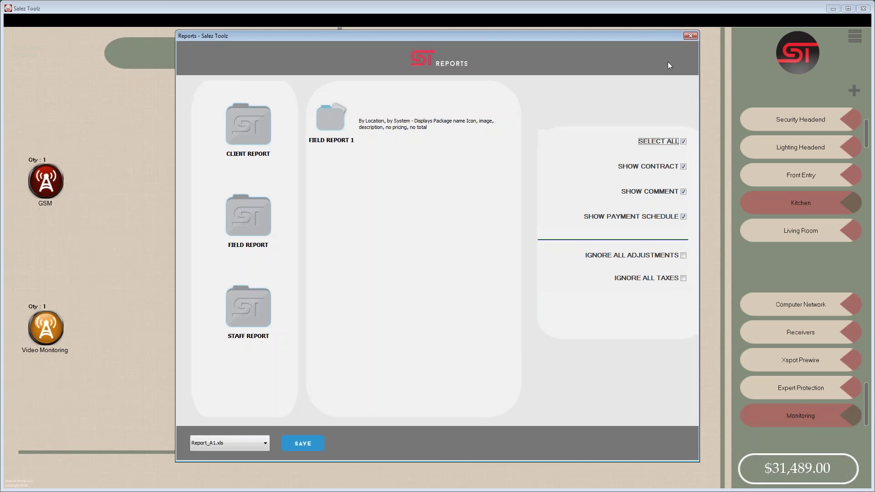
{"action": "left_click", "coordinate": [690, 36]}
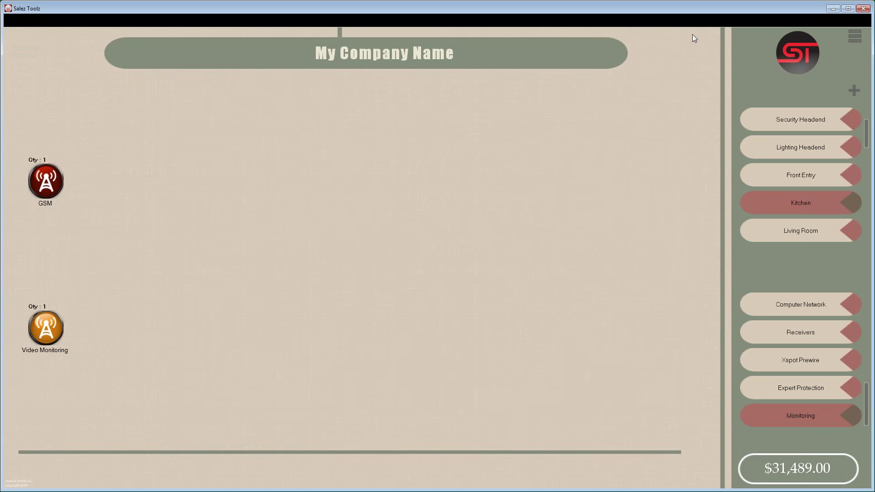
- Review the Whole House Audio C4 and Lighting Control C4 packages, then close the systems list
{"action": "left_click", "coordinate": [856, 40]}
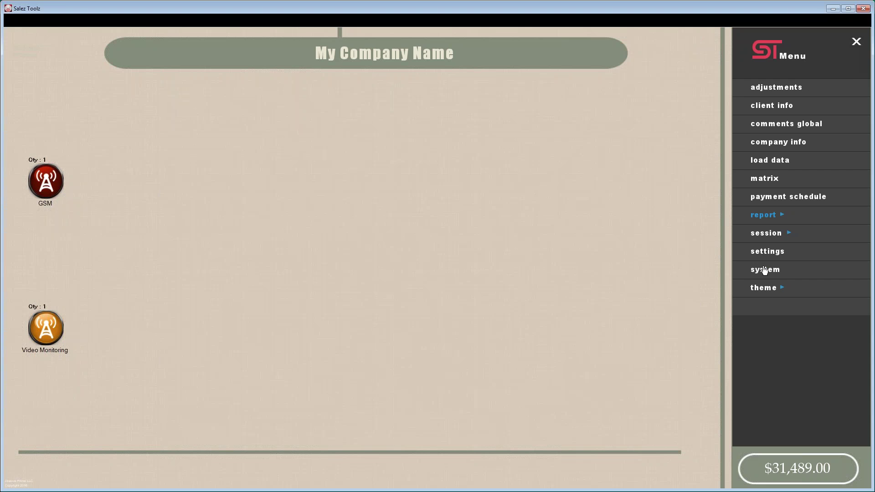
{"action": "left_click", "coordinate": [767, 270]}
{"action": "left_click", "coordinate": [665, 64]}
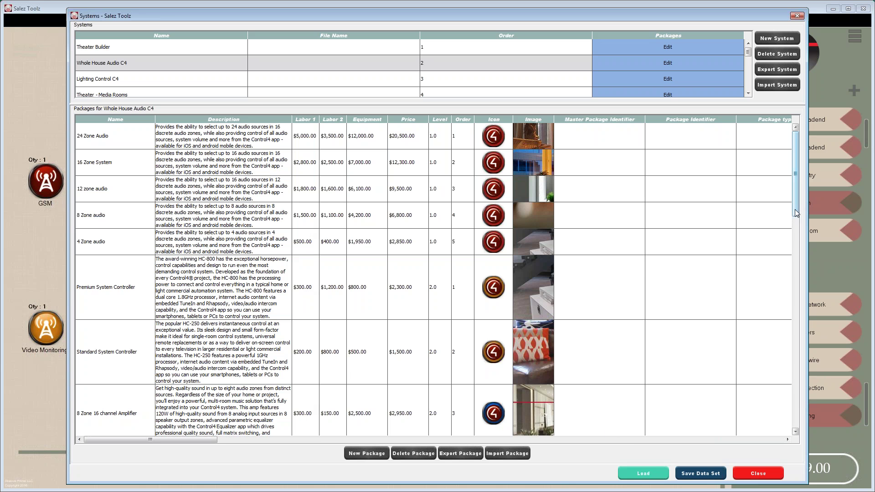
{"action": "left_click_drag", "start_coordinate": [796, 212], "coordinate": [790, 244]}
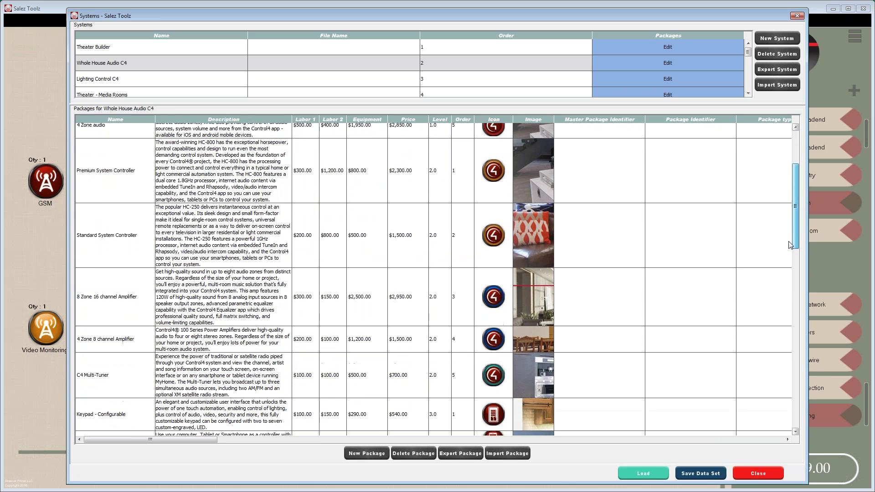
{"action": "left_click", "coordinate": [669, 81]}
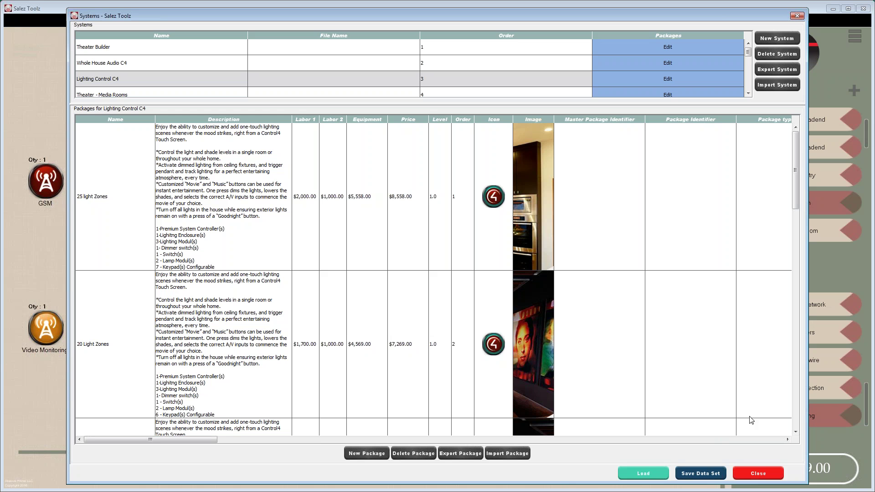
{"action": "left_click", "coordinate": [748, 472]}
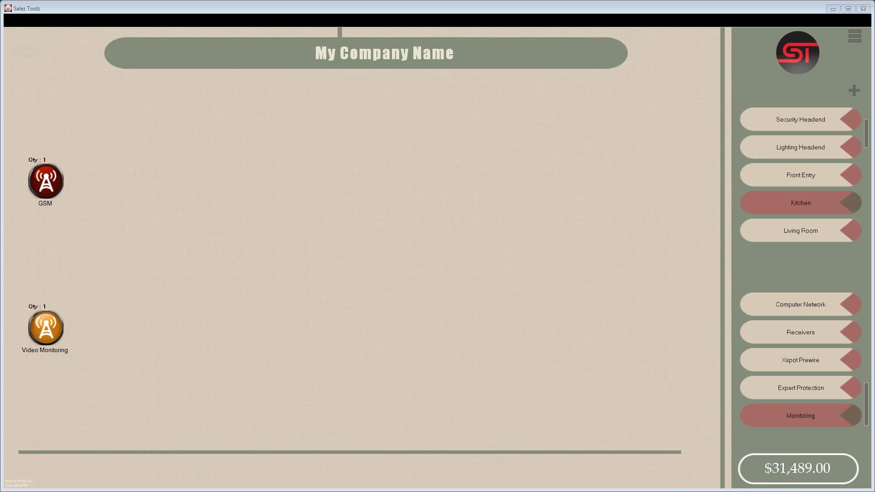
- In Explorer, go up to _Product images and drill into Honeywell > Honeywell-2 > 5800CO
{"action": "key", "text": "alt+Tab"}
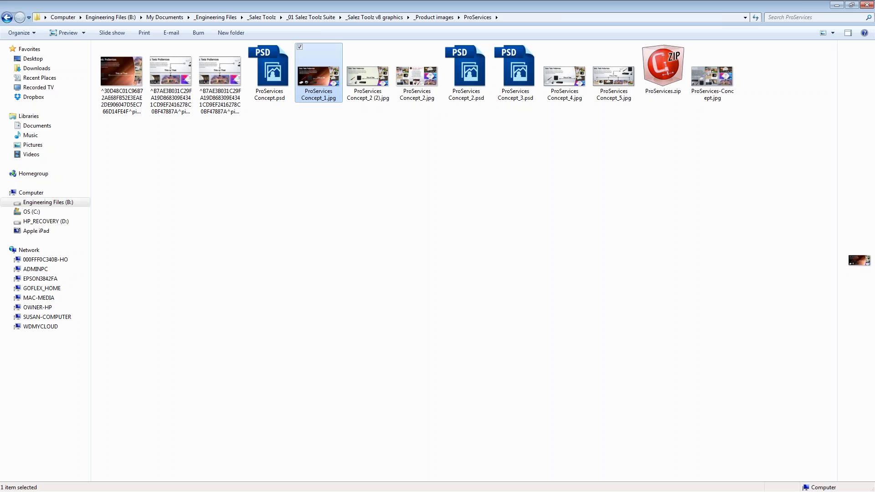
{"action": "left_click", "coordinate": [423, 18]}
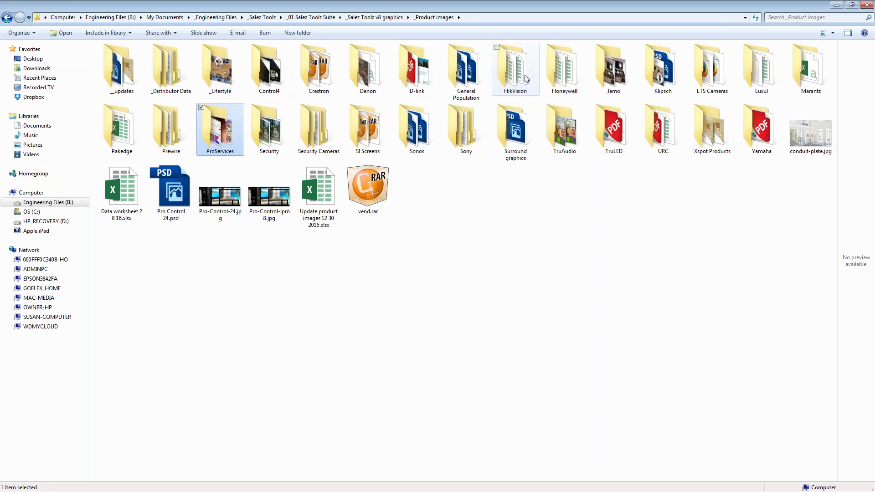
{"action": "double_click", "coordinate": [565, 76]}
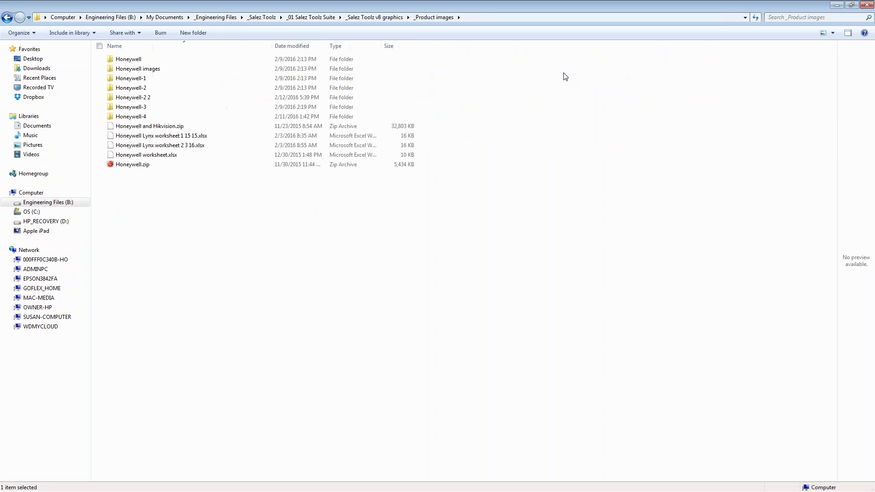
{"action": "double_click", "coordinate": [122, 88]}
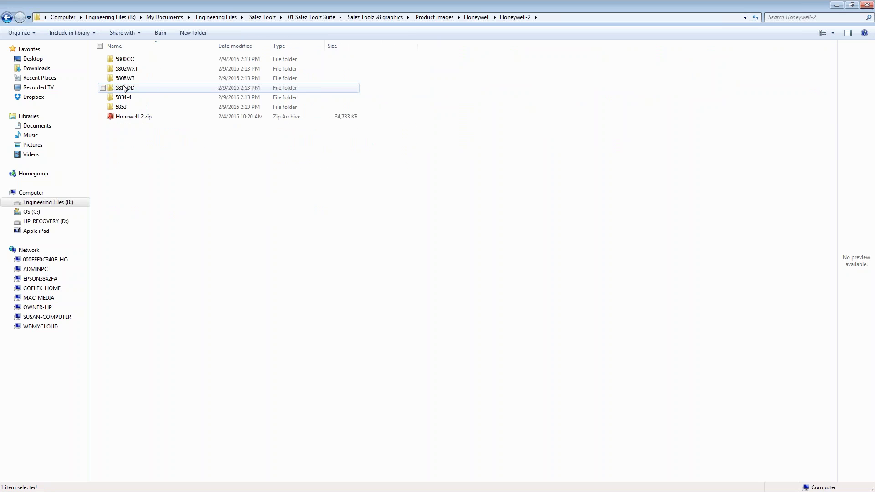
{"action": "double_click", "coordinate": [118, 59]}
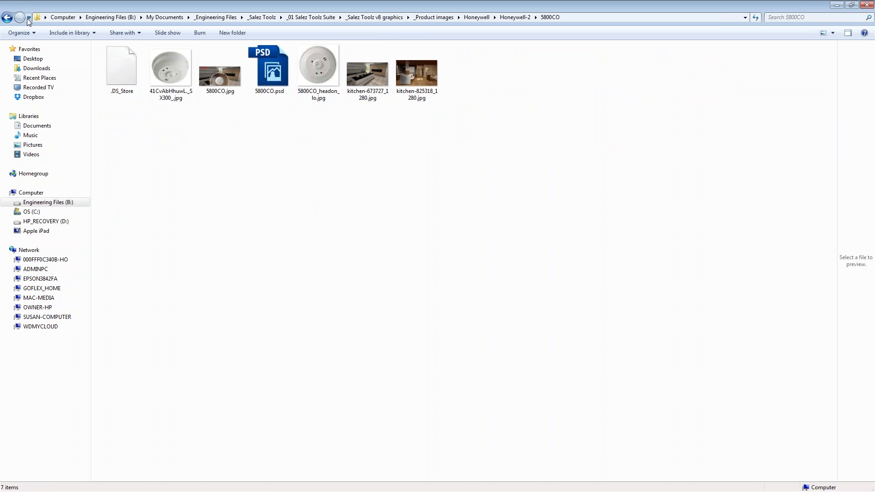
- Preview the 5800CO.jpg photo, then return to the Honeywell-2 folder
{"action": "double_click", "coordinate": [219, 80]}
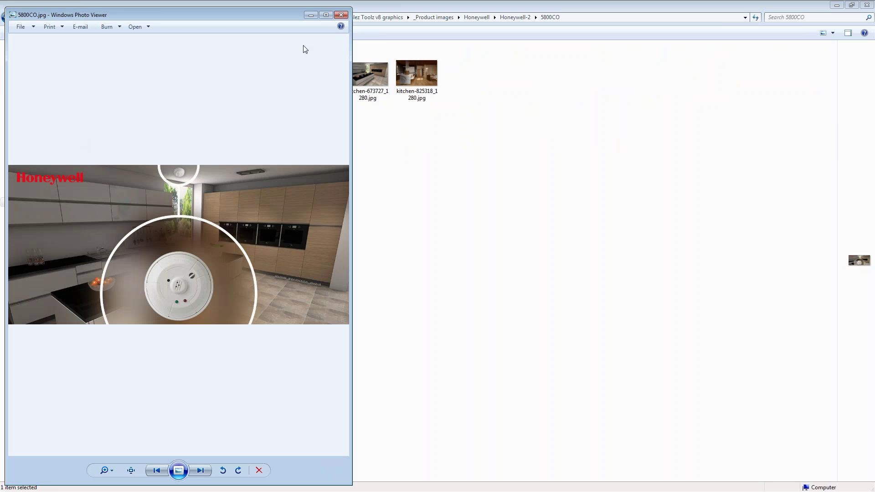
{"action": "left_click", "coordinate": [341, 15]}
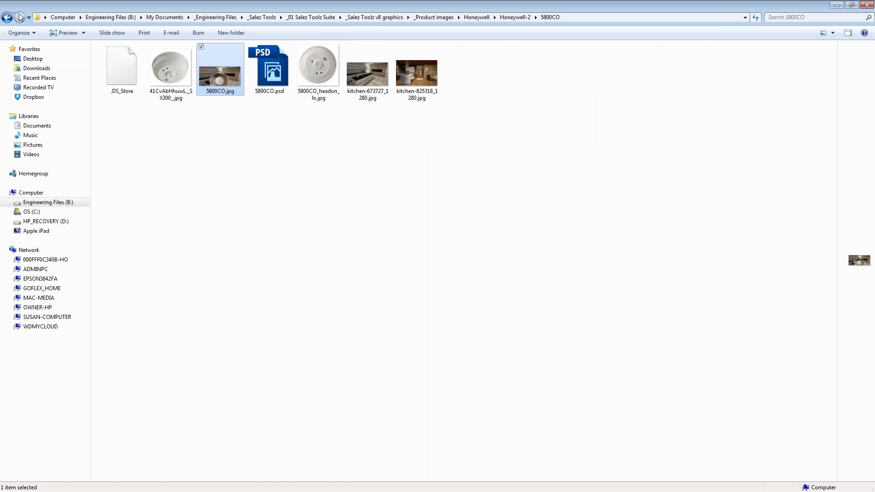
{"action": "left_click", "coordinate": [7, 18]}
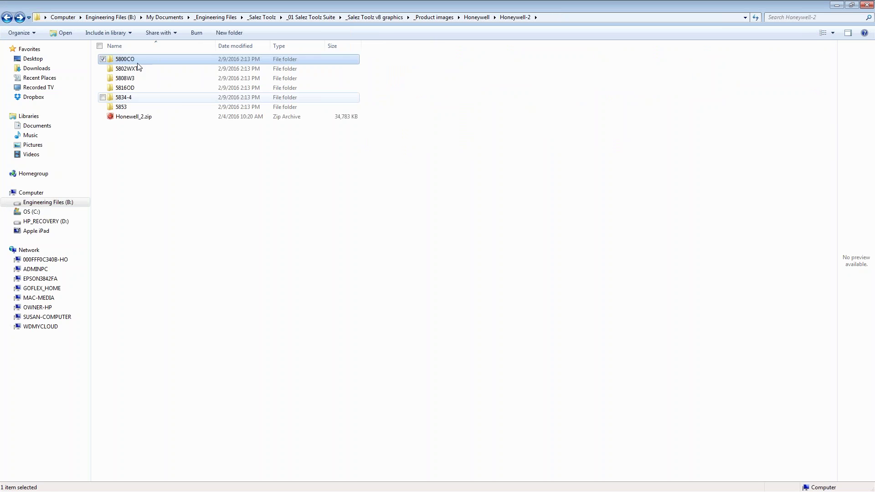
- Preview the 5816OD.jpg photo and return to the Honeywell-2 folder
{"action": "double_click", "coordinate": [124, 87]}
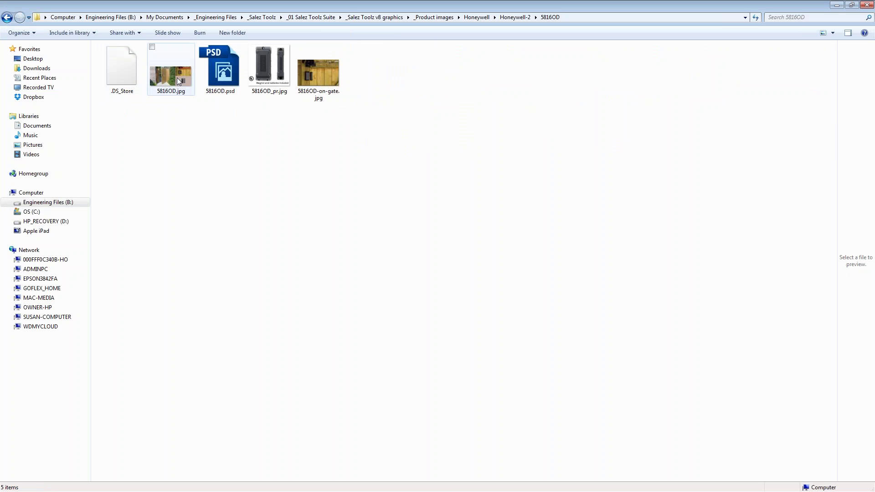
{"action": "double_click", "coordinate": [176, 78]}
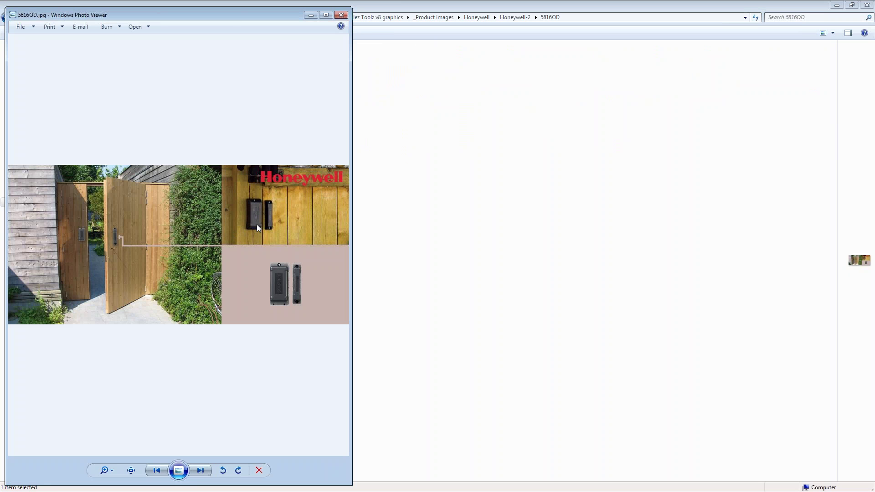
{"action": "left_click", "coordinate": [342, 14]}
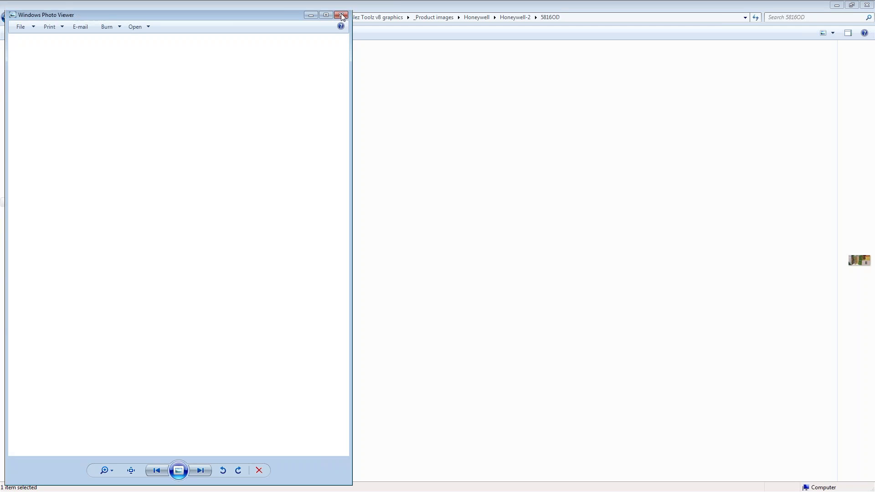
{"action": "left_click", "coordinate": [7, 18]}
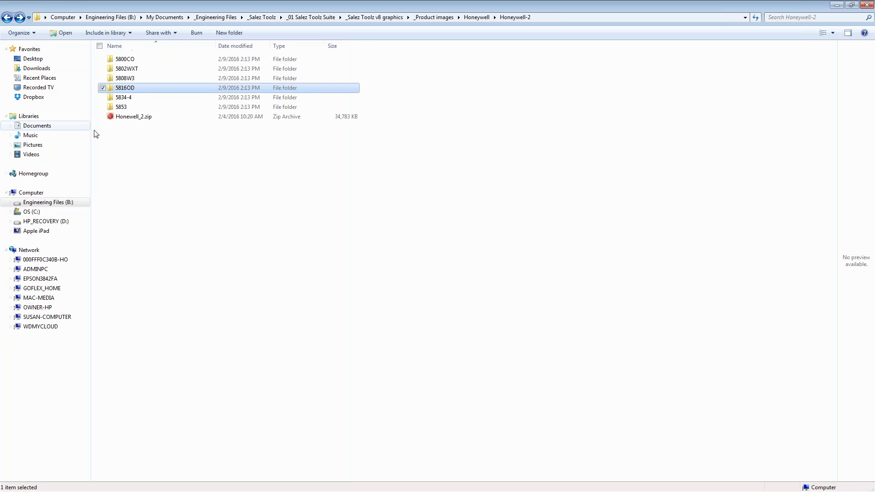
- Open the 5853 folder and view the 5853.jpg photo
{"action": "left_click", "coordinate": [115, 109]}
{"action": "double_click", "coordinate": [114, 109]}
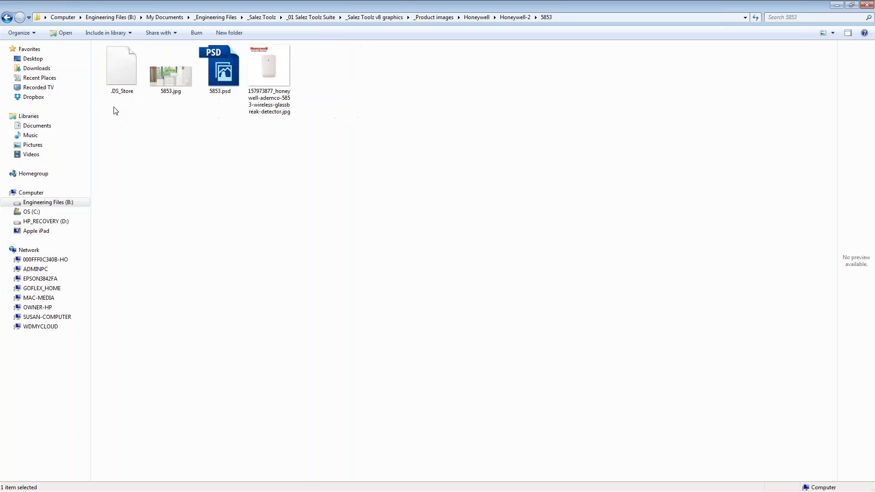
{"action": "left_click", "coordinate": [179, 87]}
{"action": "double_click", "coordinate": [179, 86]}
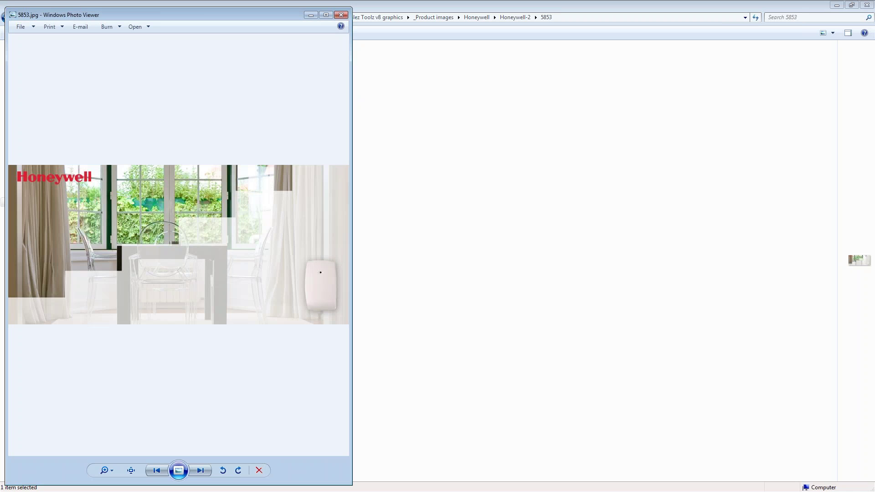
- Close the photo, go back up to _Product images, and open the TruAudio folder
{"action": "left_click", "coordinate": [340, 16]}
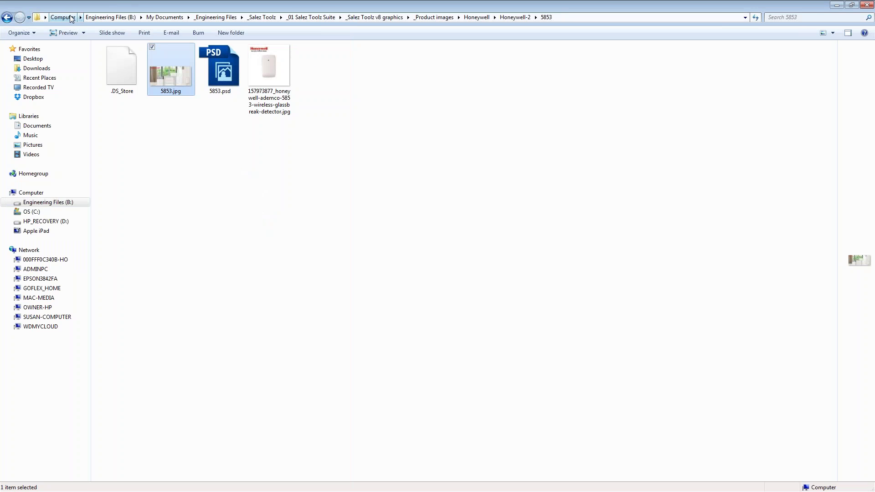
{"action": "left_click", "coordinate": [7, 18]}
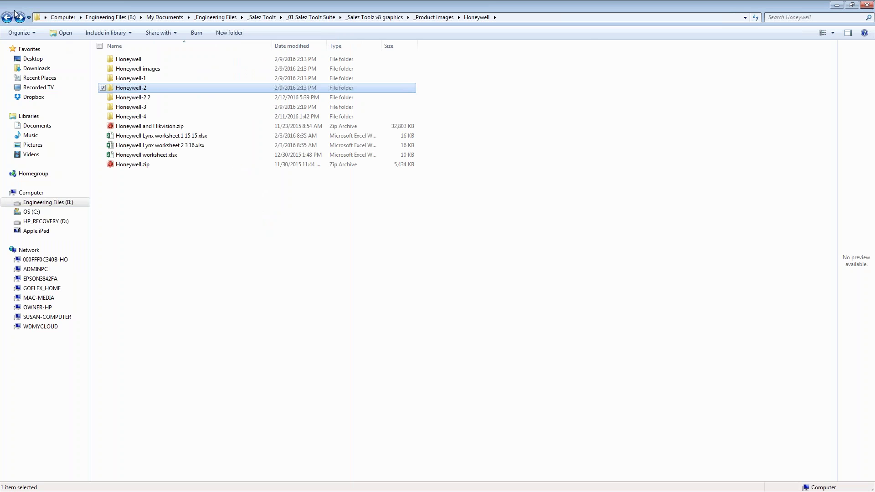
{"action": "left_click", "coordinate": [7, 18]}
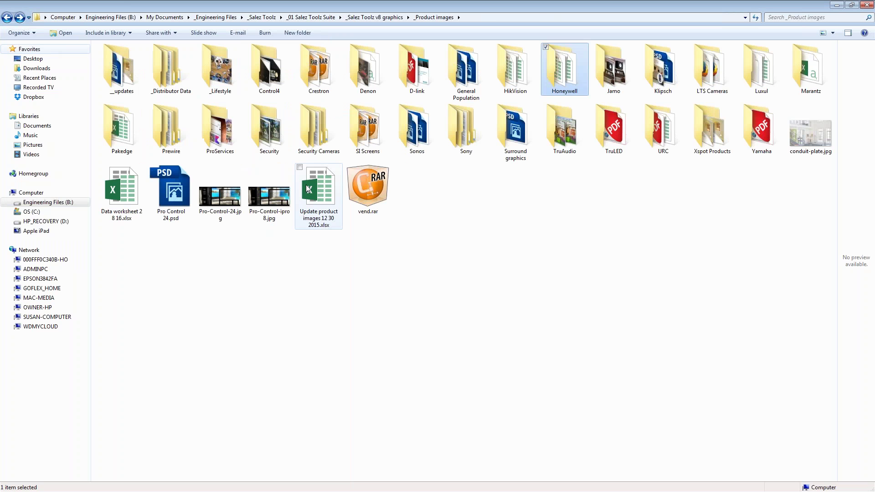
{"action": "double_click", "coordinate": [564, 132]}
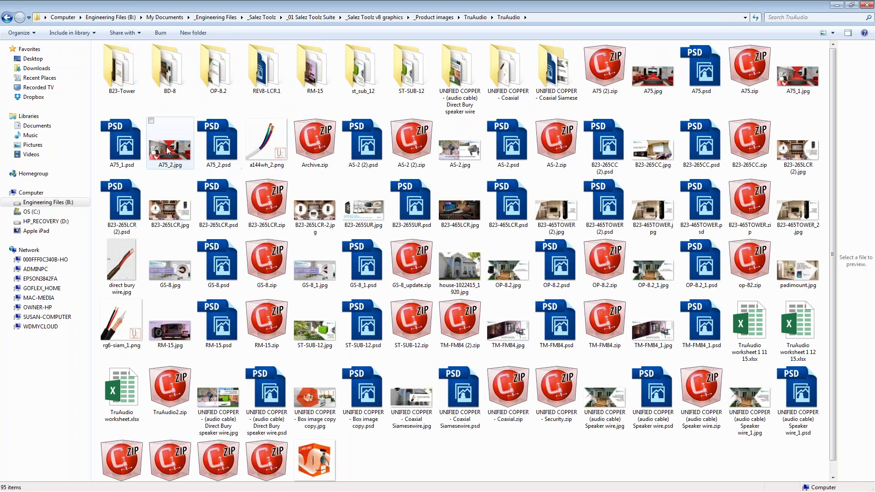
- Open A75_2.jpg and step nine images forward to B23-465TOWER (2).jpg, then return to Salez Toolz
{"action": "left_click", "coordinate": [167, 149]}
{"action": "double_click", "coordinate": [168, 150]}
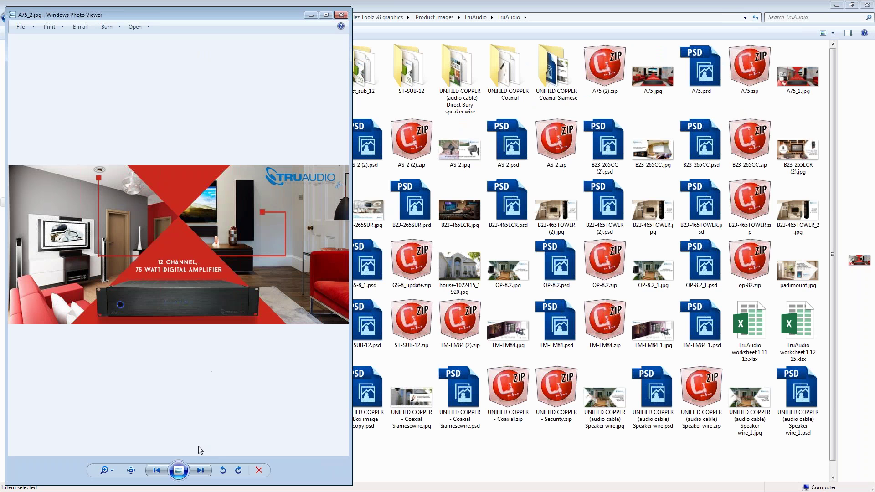
{"action": "left_click", "coordinate": [204, 470]}
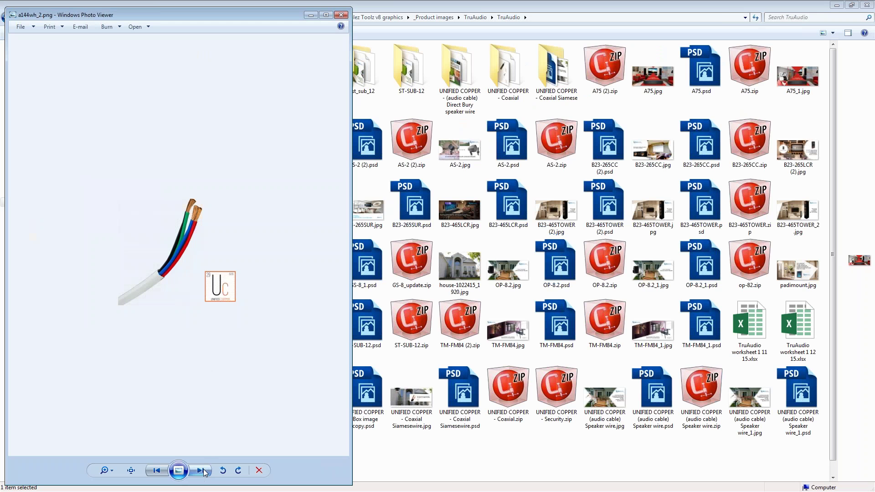
{"action": "left_click", "coordinate": [203, 470]}
{"action": "left_click", "coordinate": [204, 471]}
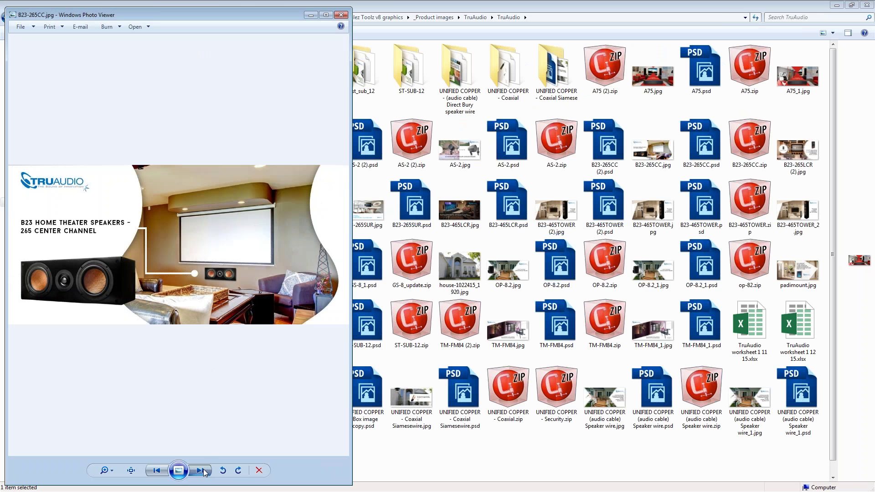
{"action": "left_click", "coordinate": [203, 470]}
{"action": "left_click", "coordinate": [203, 470]}
{"action": "left_click", "coordinate": [204, 470]}
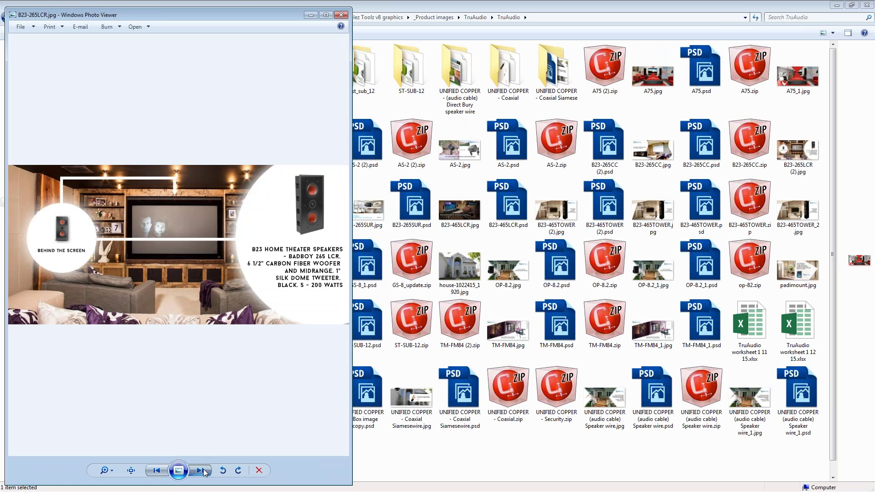
{"action": "left_click", "coordinate": [204, 470]}
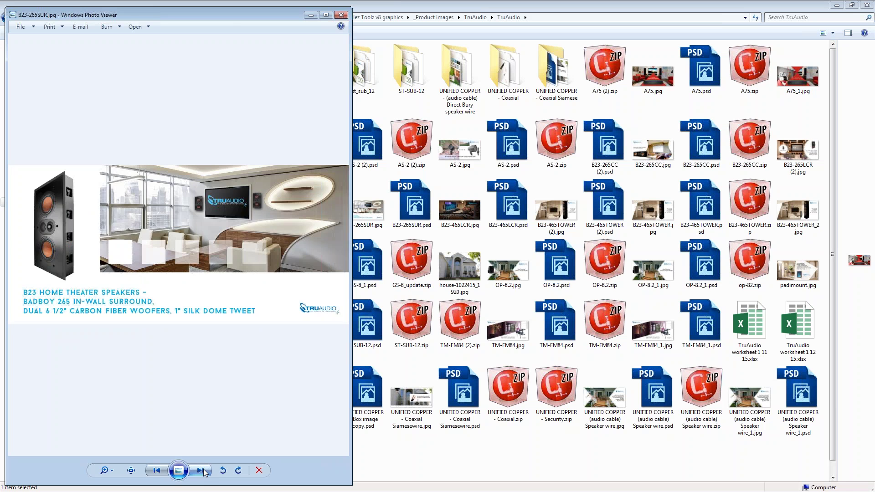
{"action": "left_click", "coordinate": [204, 470]}
{"action": "left_click", "coordinate": [203, 470]}
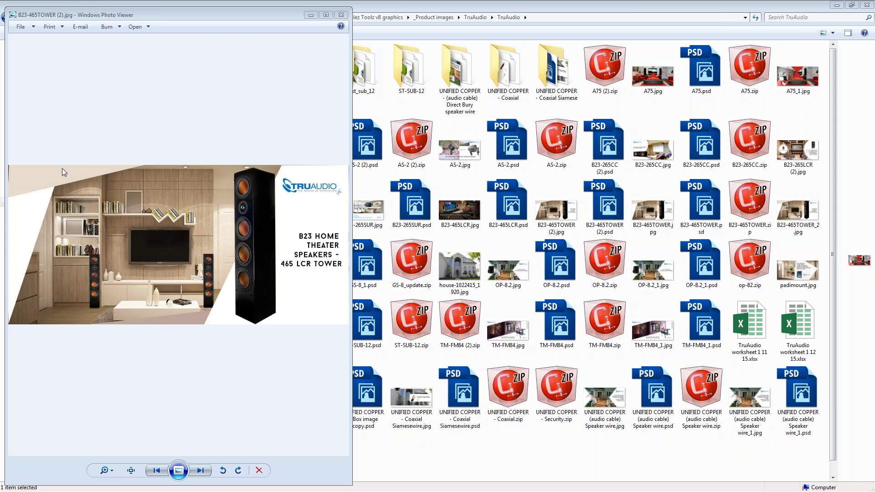
{"action": "key", "text": "alt+Tab"}
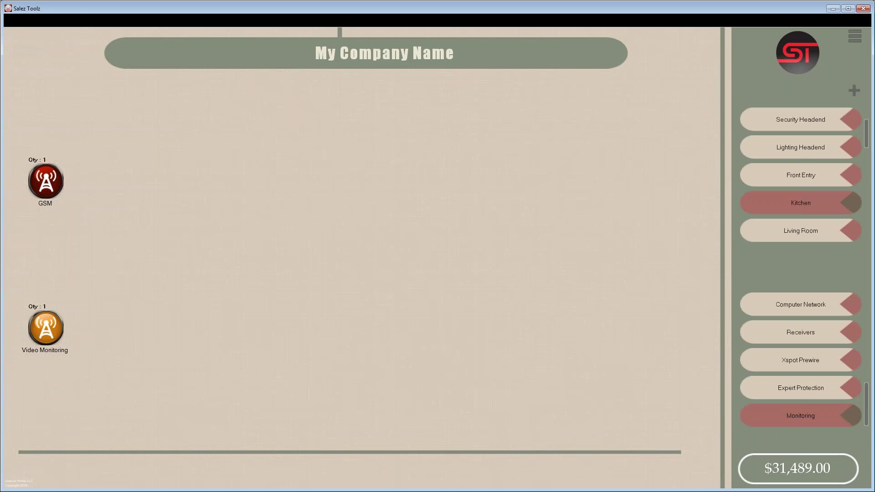
- Choose load data from the hamburger menu to open the Download Screen
{"action": "left_click", "coordinate": [855, 35]}
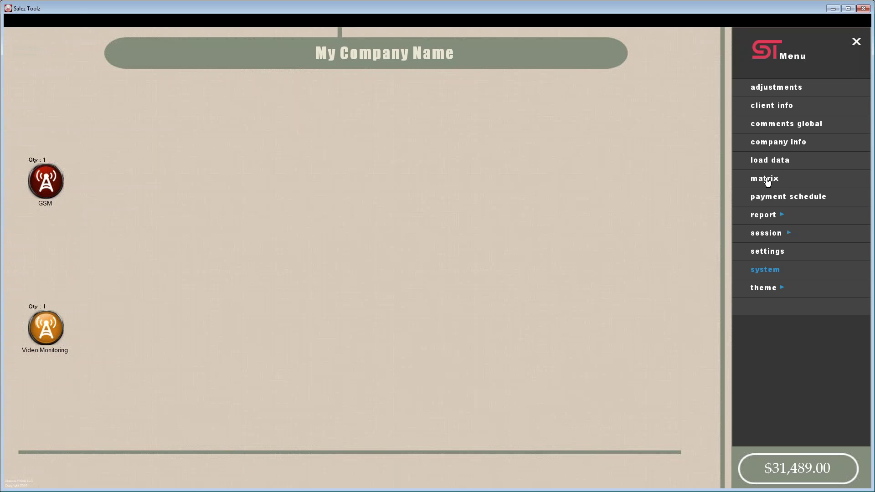
{"action": "left_click", "coordinate": [767, 180]}
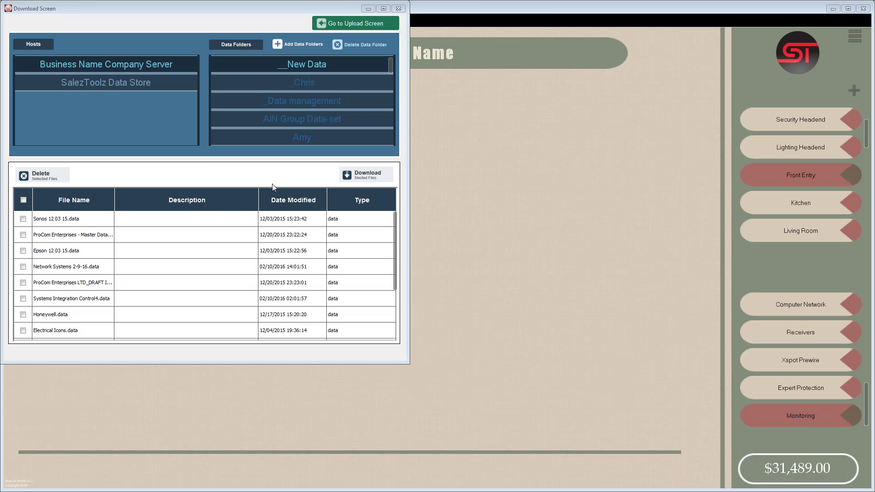
{"action": "left_click", "coordinate": [141, 83]}
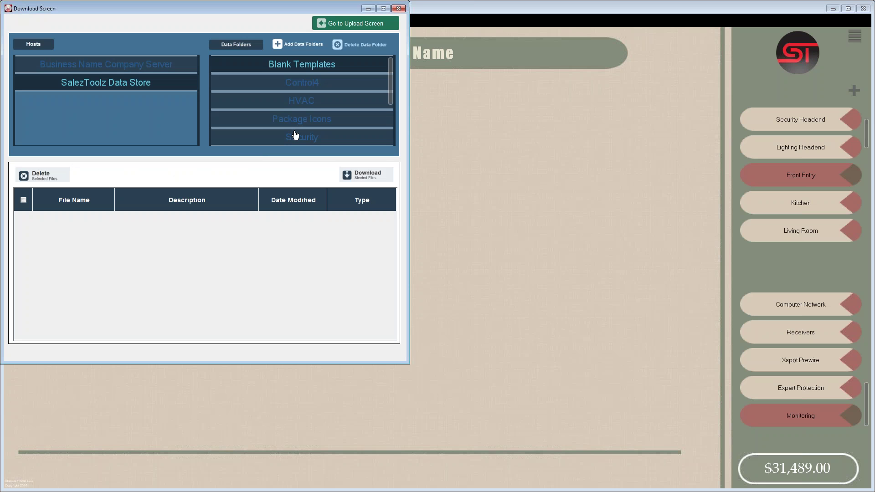
{"action": "left_click", "coordinate": [398, 8]}
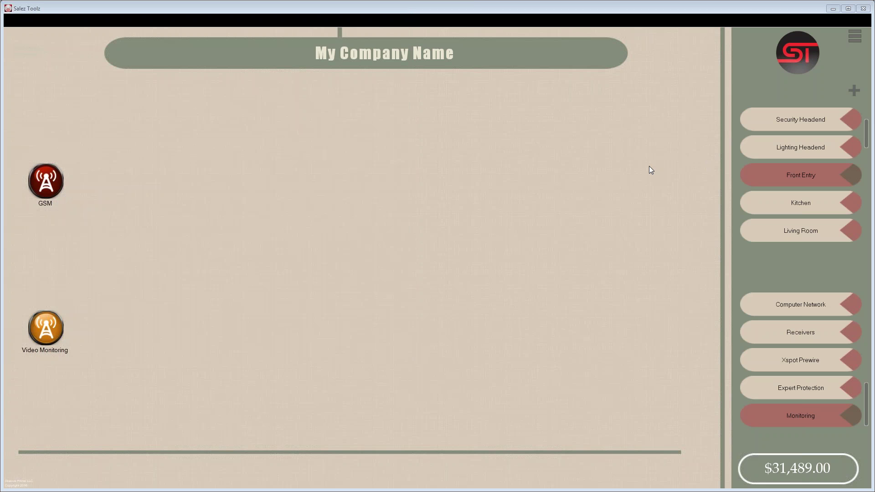
{"action": "left_click", "coordinate": [855, 35]}
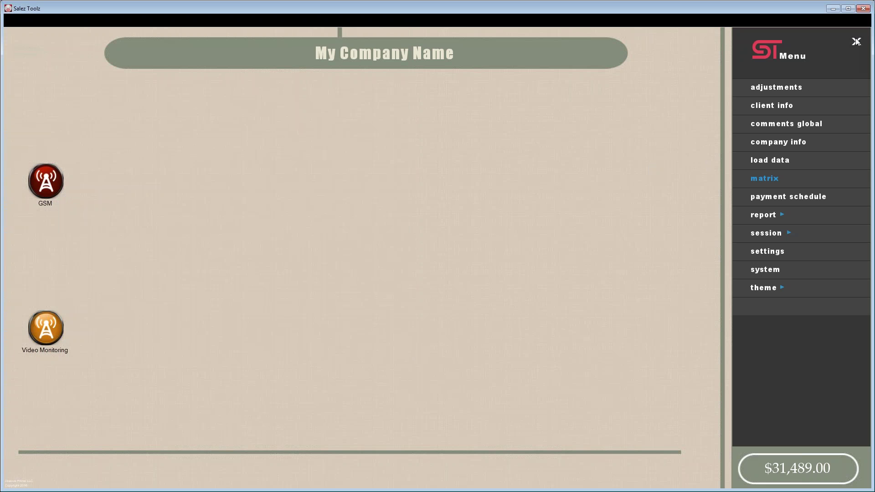
{"action": "left_click", "coordinate": [764, 179]}
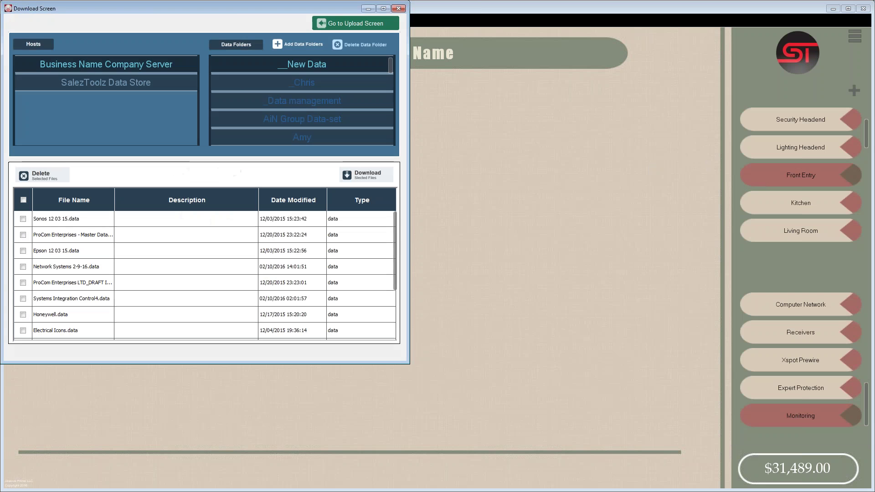
{"action": "left_click", "coordinate": [119, 83]}
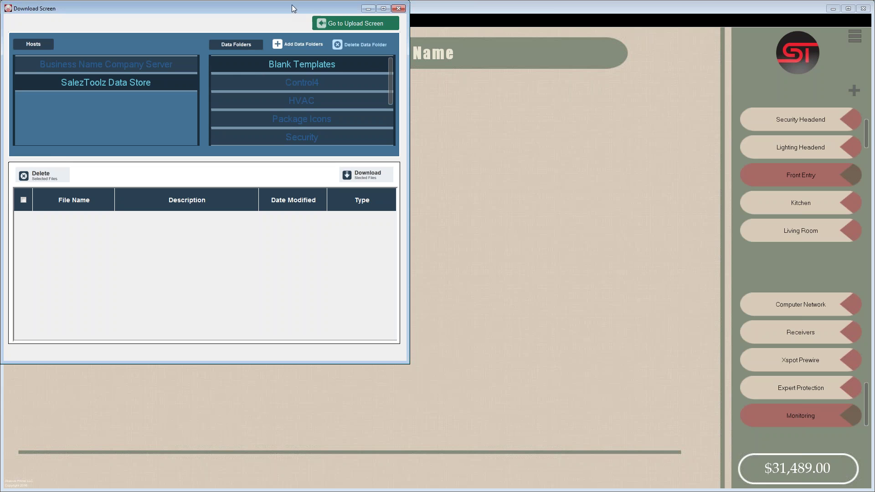
- Drag the Download Screen to the centre of the main window and fine-tune its position
{"action": "left_click_drag", "start_coordinate": [293, 8], "coordinate": [453, 81]}
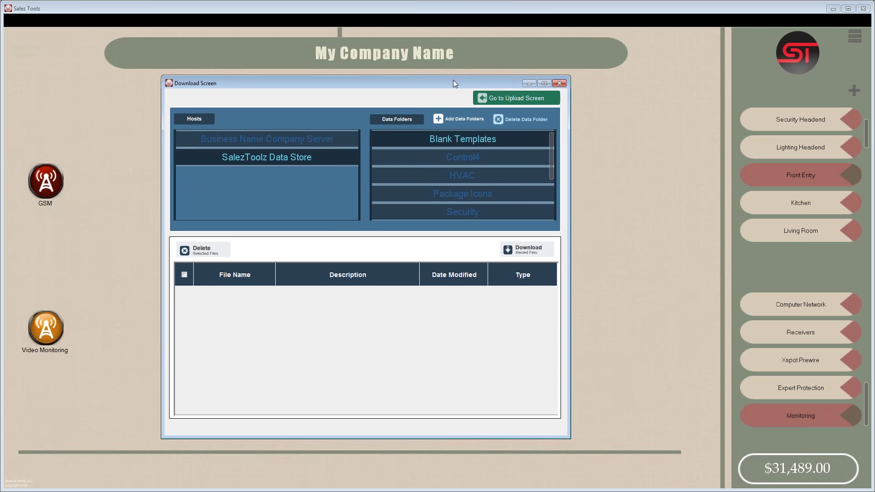
{"action": "left_click_drag", "start_coordinate": [444, 83], "coordinate": [446, 86]}
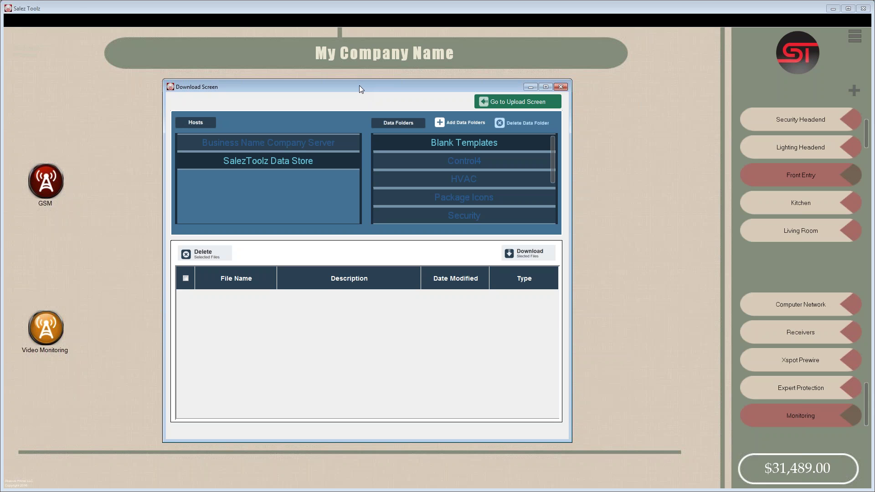
{"action": "left_click_drag", "start_coordinate": [358, 86], "coordinate": [358, 80]}
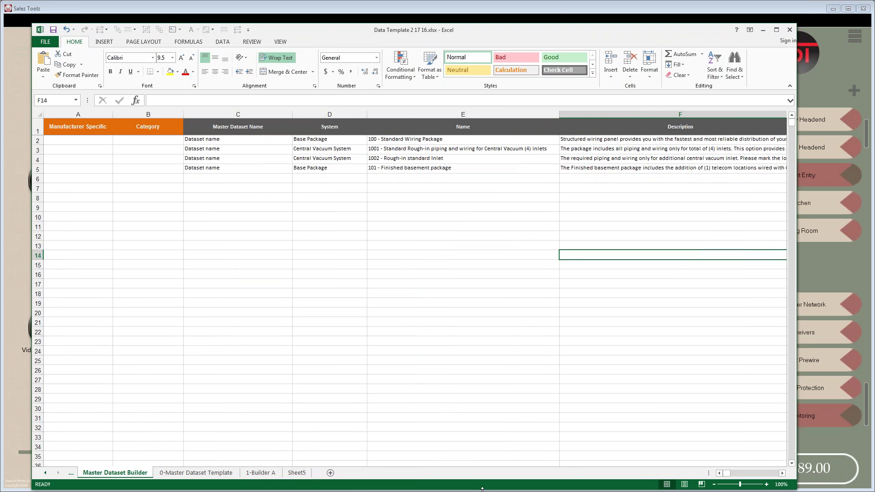
- Highlight the Total Labor 1 column (AJ) on the Master Dataset Builder sheet and scroll right
{"action": "left_click_drag", "start_coordinate": [727, 474], "coordinate": [730, 473]}
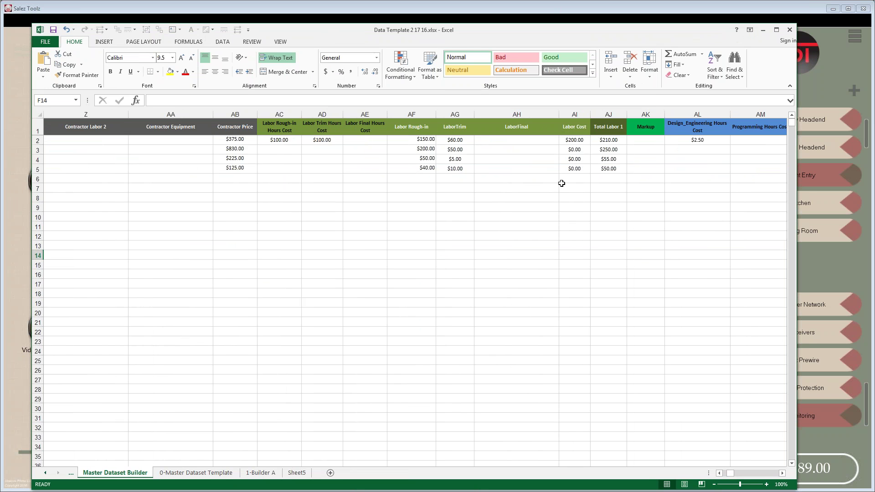
{"action": "left_click", "coordinate": [608, 118]}
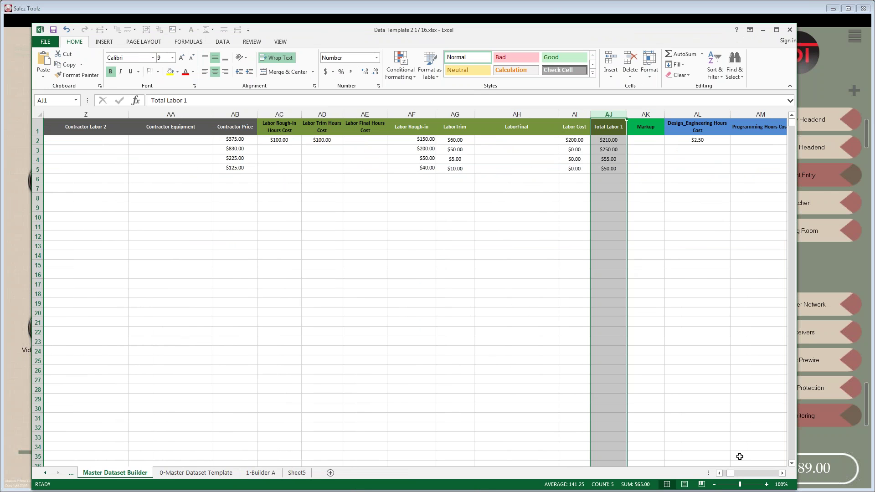
{"action": "left_click", "coordinate": [782, 475]}
{"action": "left_click", "coordinate": [782, 474]}
{"action": "left_click", "coordinate": [783, 474]}
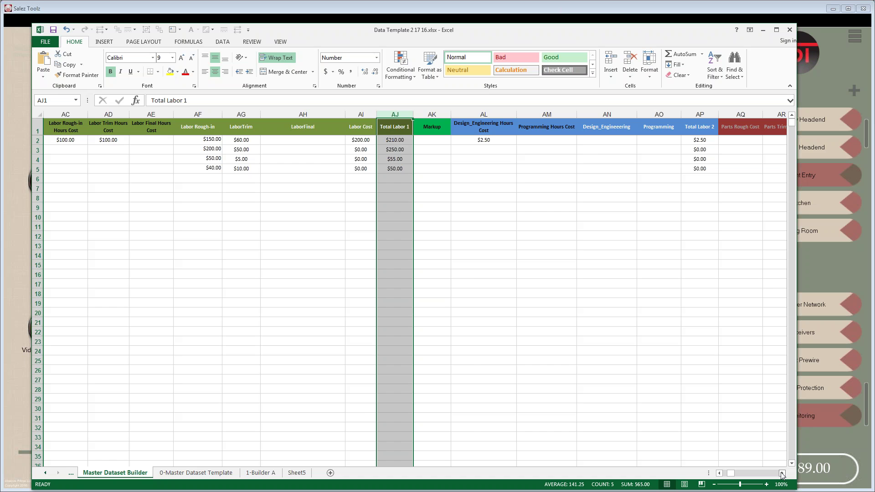
{"action": "left_click", "coordinate": [782, 474]}
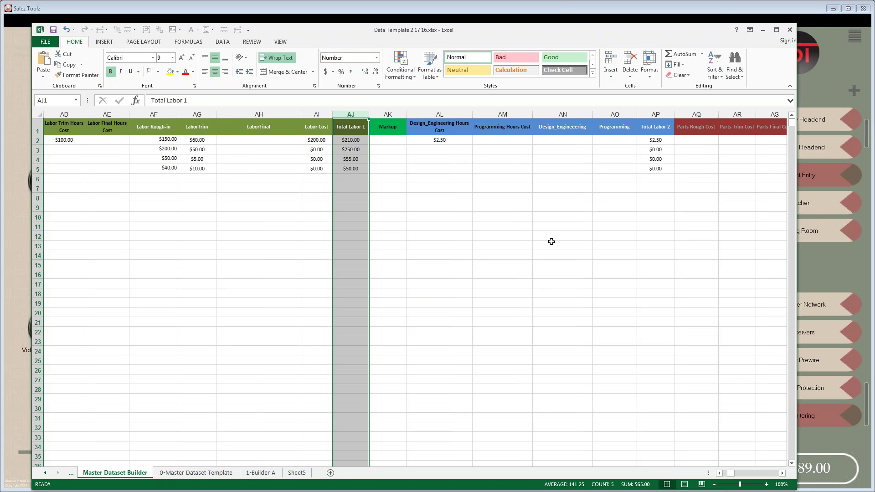
- Highlight Total Labor 2 (AP), the design and programming columns AL–AO, and Parts Final (AV)
{"action": "left_click", "coordinate": [653, 117]}
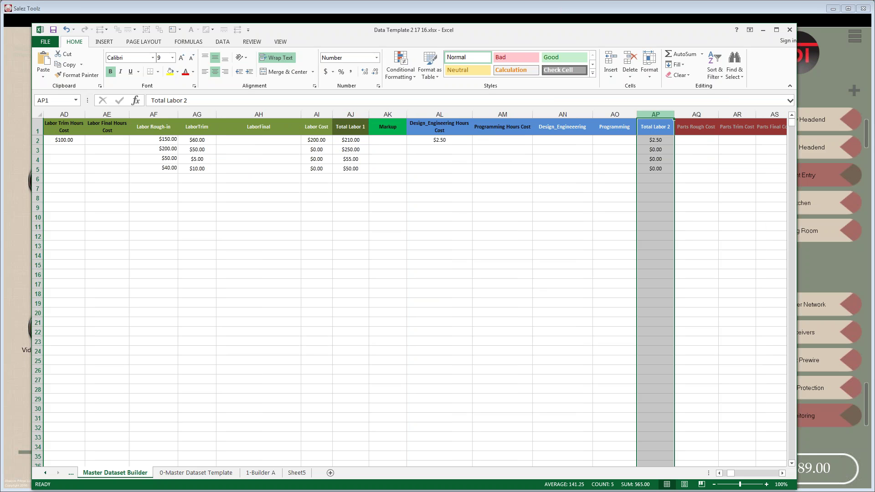
{"action": "left_click_drag", "start_coordinate": [617, 118], "coordinate": [424, 119]}
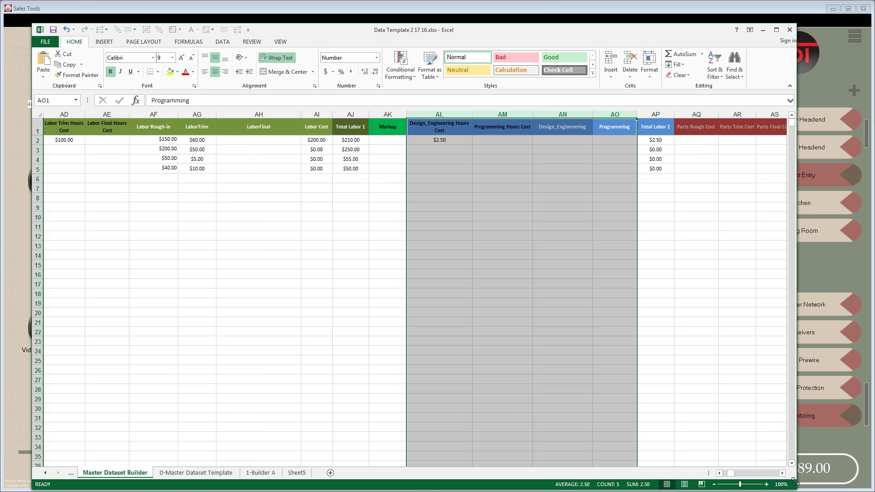
{"action": "left_click", "coordinate": [783, 474]}
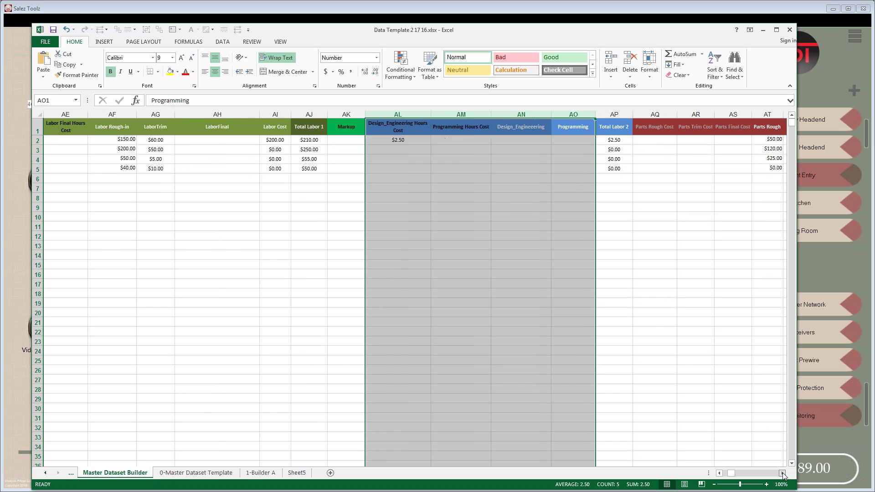
{"action": "left_click", "coordinate": [783, 473]}
{"action": "left_click", "coordinate": [783, 473]}
{"action": "left_click", "coordinate": [783, 473]}
{"action": "left_click", "coordinate": [783, 473]}
{"action": "left_click", "coordinate": [783, 473]}
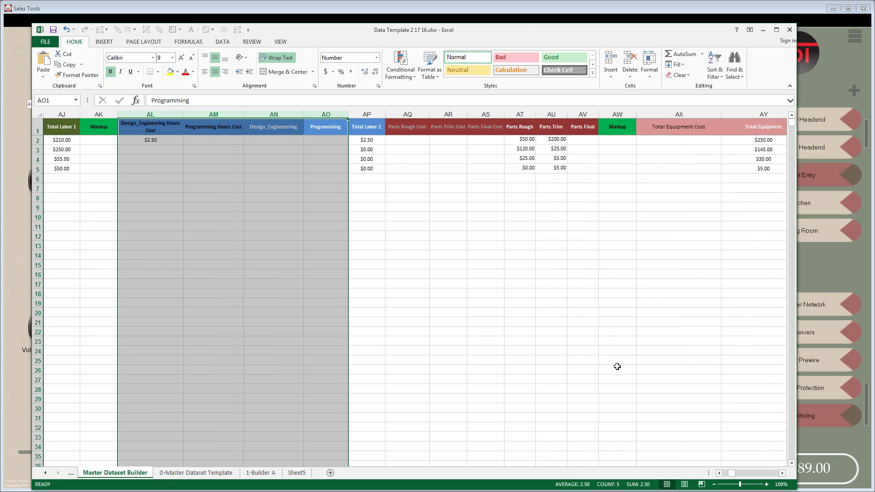
{"action": "left_click", "coordinate": [582, 117]}
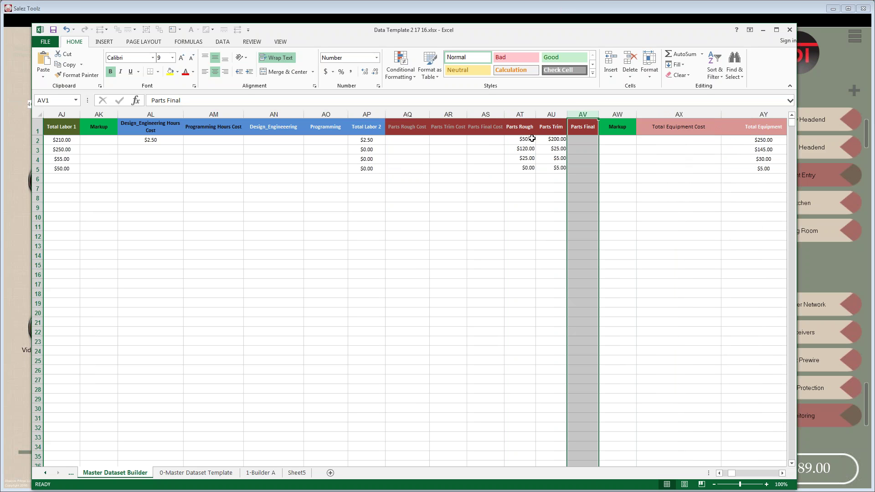
- Scroll past the equipment, pricing and commission columns, then switch to the 0-Master Dataset Template sheet
{"action": "left_click", "coordinate": [783, 473]}
{"action": "left_click", "coordinate": [782, 473]}
{"action": "left_click", "coordinate": [782, 473]}
{"action": "left_click", "coordinate": [782, 473]}
{"action": "left_click", "coordinate": [782, 473]}
{"action": "left_click", "coordinate": [782, 473]}
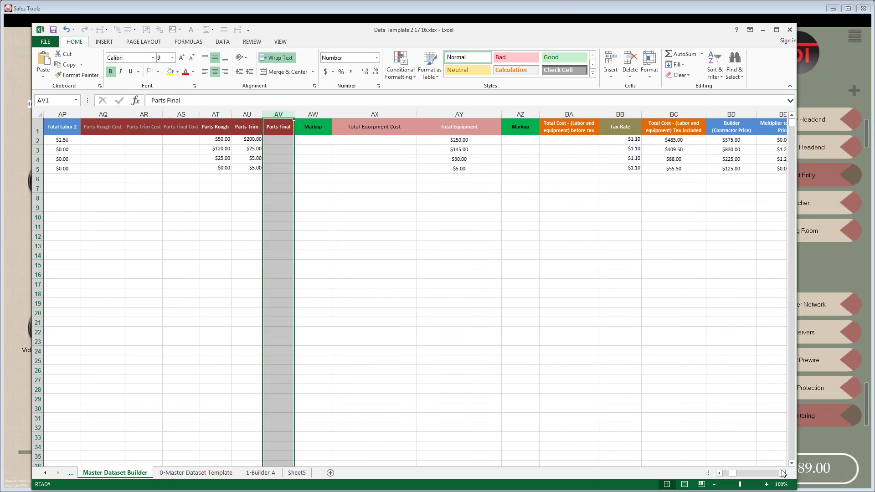
{"action": "left_click", "coordinate": [782, 473]}
{"action": "left_click", "coordinate": [782, 473]}
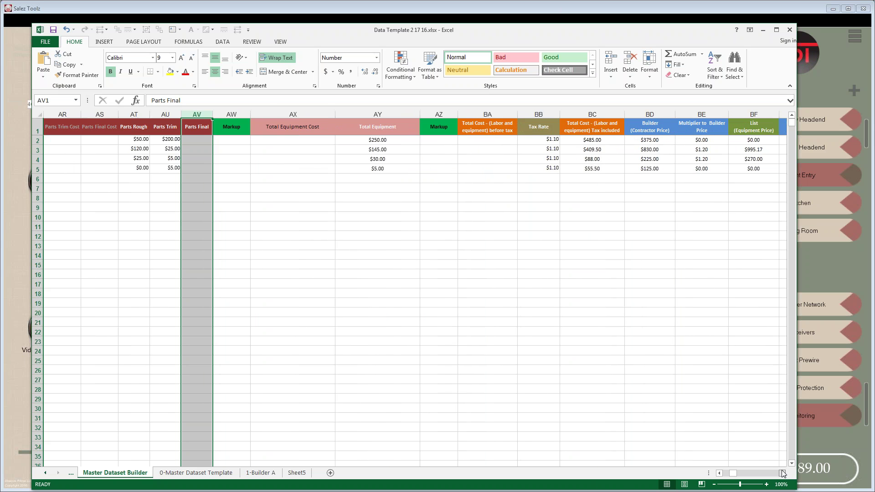
{"action": "left_click", "coordinate": [782, 473]}
{"action": "left_click", "coordinate": [782, 473]}
{"action": "left_click", "coordinate": [782, 473]}
{"action": "left_click", "coordinate": [782, 474]}
{"action": "left_click", "coordinate": [782, 474]}
{"action": "left_click", "coordinate": [782, 473]}
{"action": "left_click", "coordinate": [782, 473]}
{"action": "left_click", "coordinate": [782, 473]}
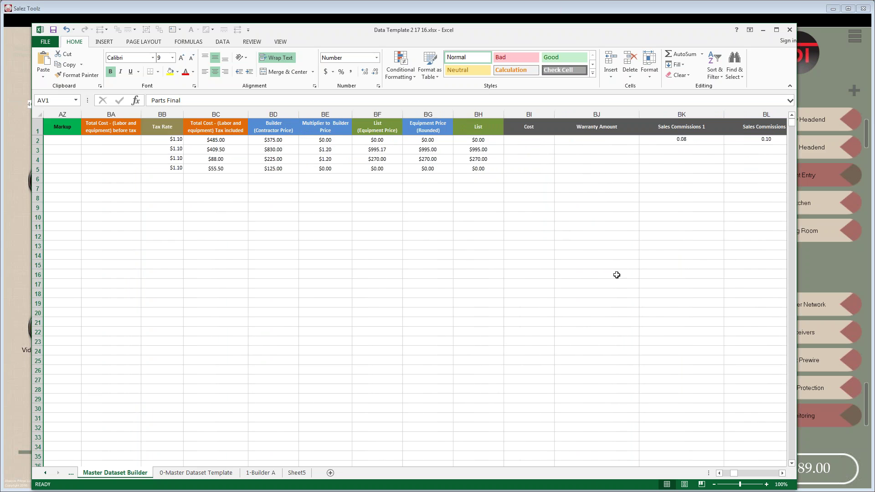
{"action": "left_click", "coordinate": [179, 474]}
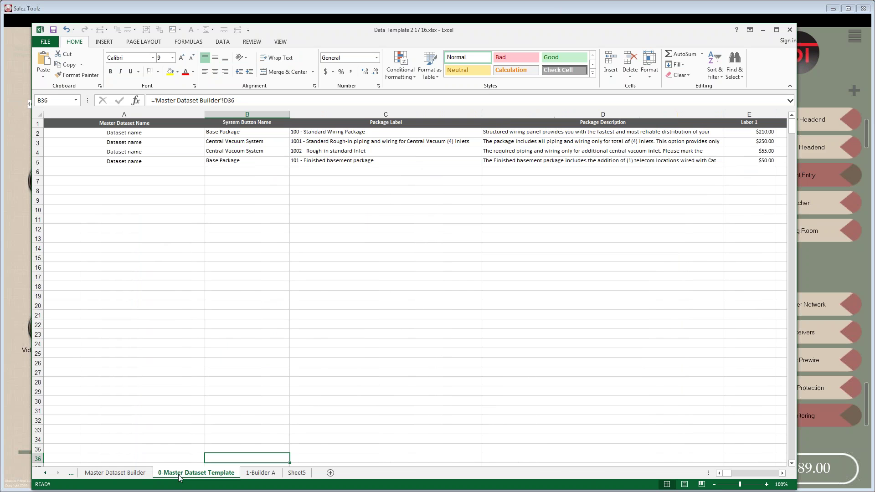
- Minimize the Excel workbook and close the Salez Toolz Download Screen
{"action": "mouse_move", "coordinate": [728, 474]}
{"action": "left_mouse_down"}
{"action": "mouse_move", "coordinate": [767, 482]}
{"action": "mouse_move", "coordinate": [717, 482]}
{"action": "left_mouse_up"}
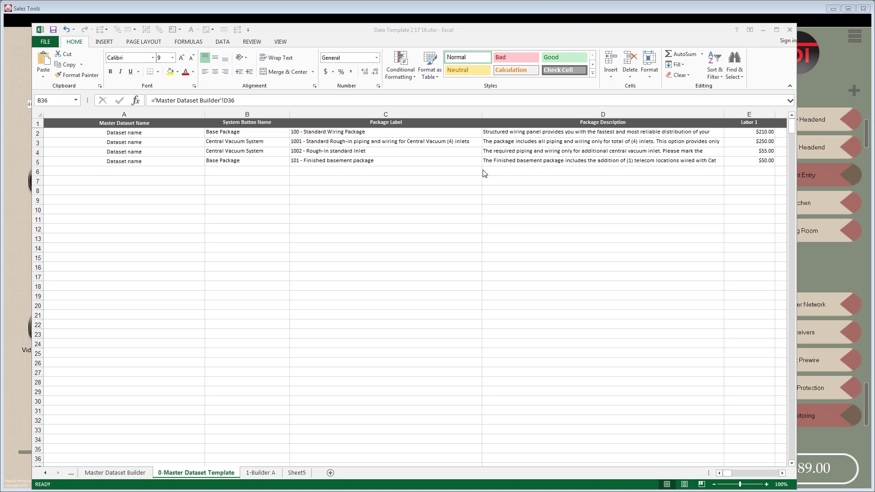
{"action": "left_click", "coordinate": [762, 28]}
{"action": "left_click", "coordinate": [763, 30]}
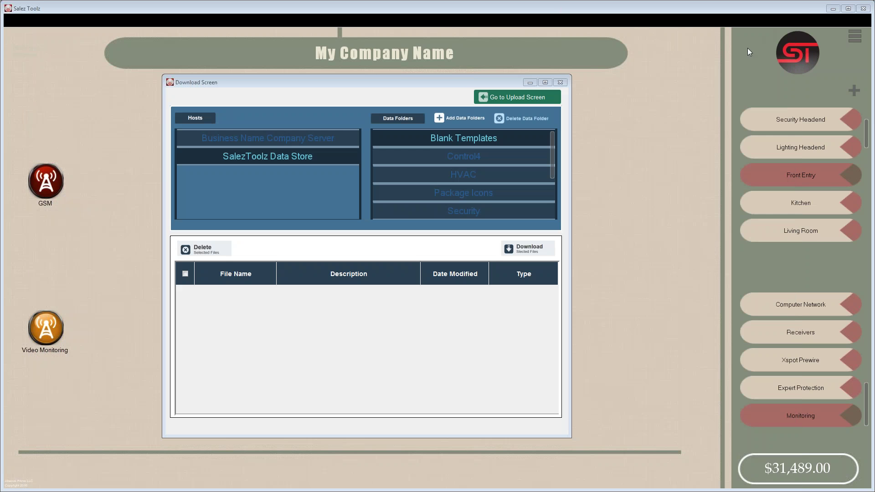
{"action": "left_click_drag", "start_coordinate": [476, 79], "coordinate": [495, 81]}
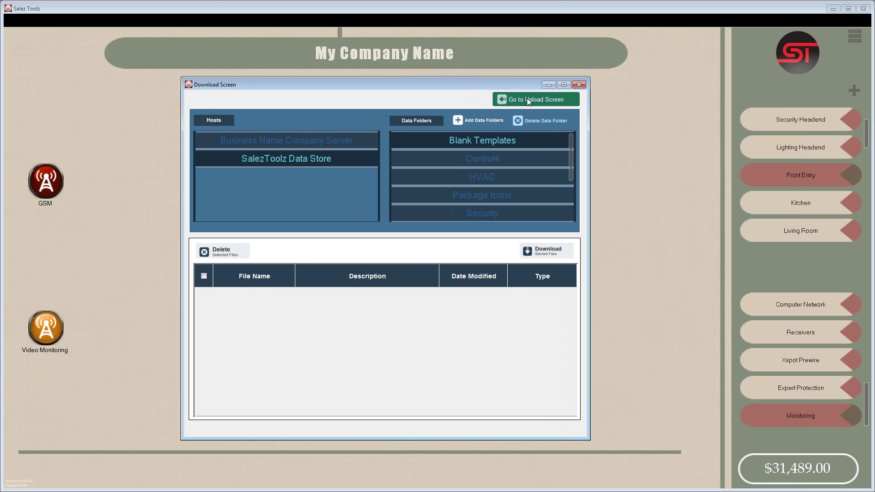
{"action": "left_click", "coordinate": [579, 85]}
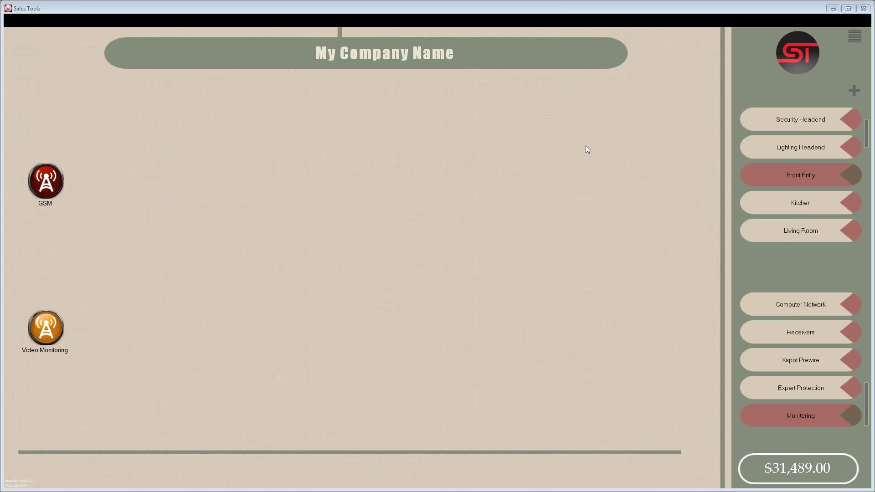
- Pick Computer Network, scroll the category list, and choose Theater Builder to show its projectors and racks
{"action": "left_click", "coordinate": [798, 307]}
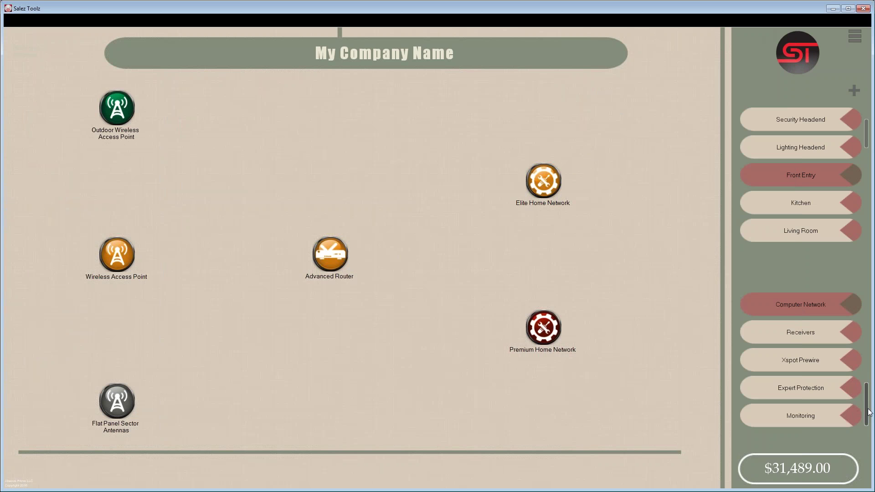
{"action": "left_click_drag", "start_coordinate": [866, 412], "coordinate": [868, 285]}
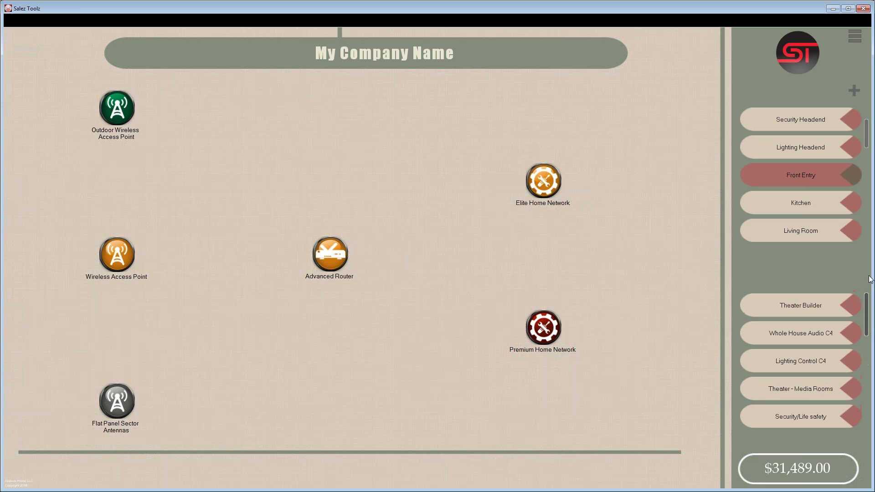
{"action": "left_click", "coordinate": [792, 305]}
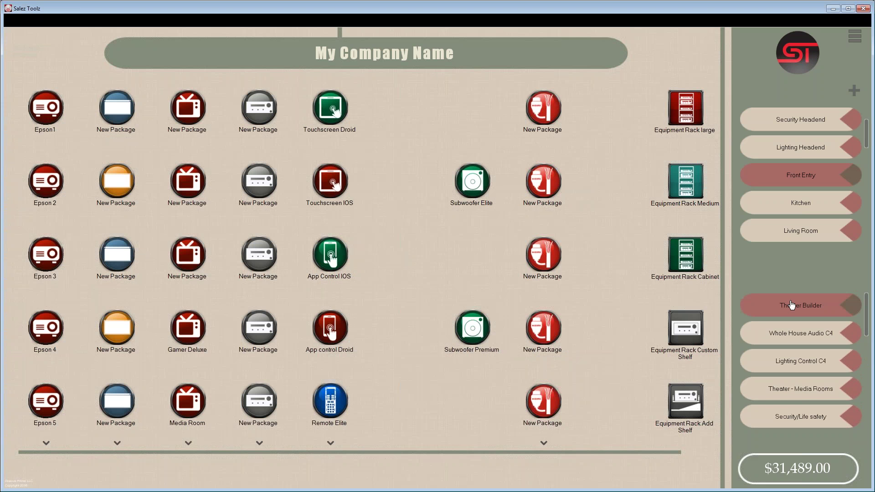